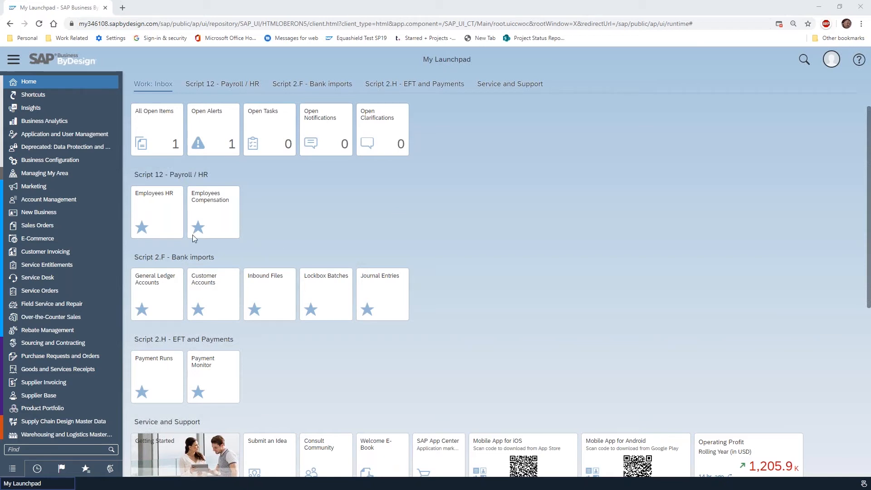
# Open the Customer Accounts view under Receivables and enlarge the account list to show more customers
pyautogui.scroll(-7, 64, 254)
pyautogui.scroll(-5, 42, 142)
pyautogui.click(59, 202)
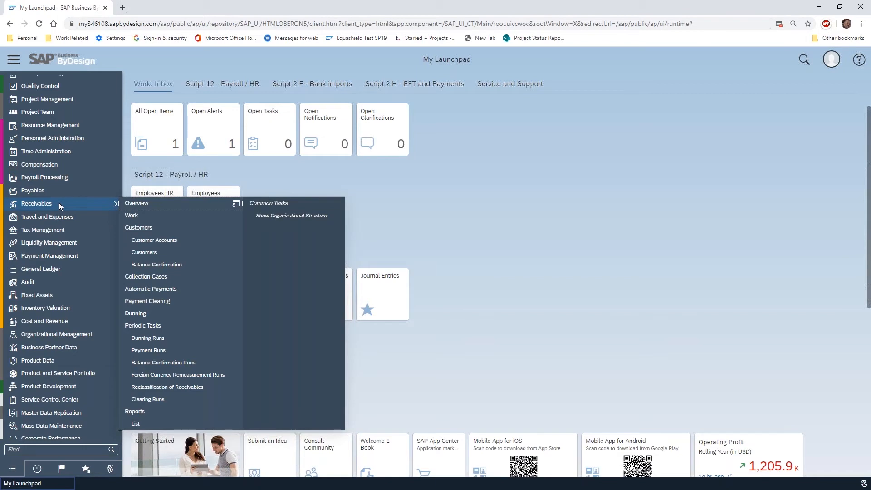
pyautogui.click(189, 241)
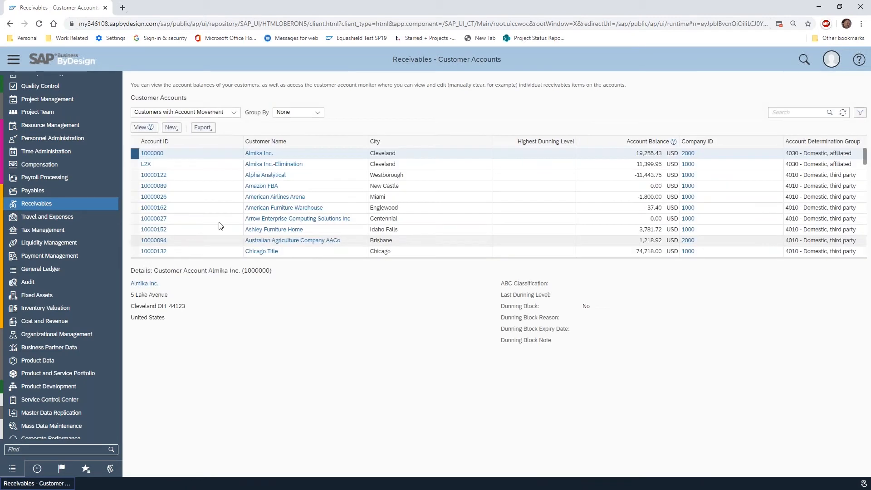
pyautogui.click(235, 114)
pyautogui.click(234, 114)
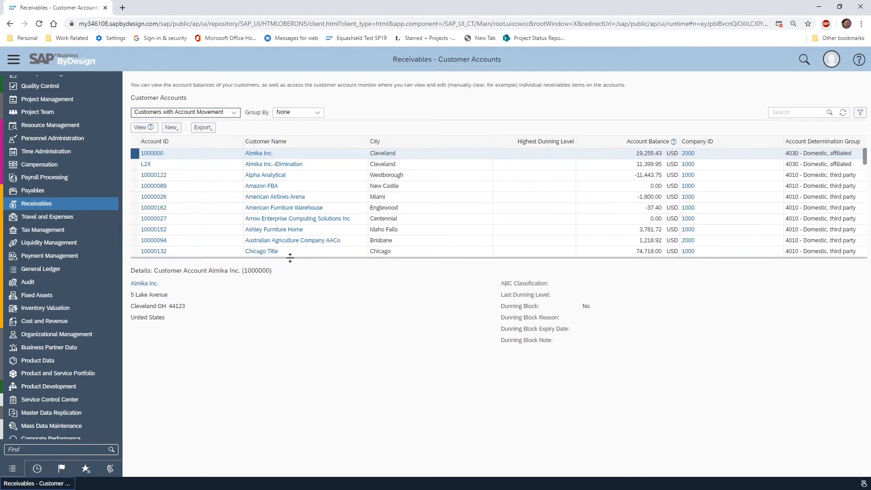
pyautogui.moveTo(290, 257); pyautogui.dragTo(290, 321)
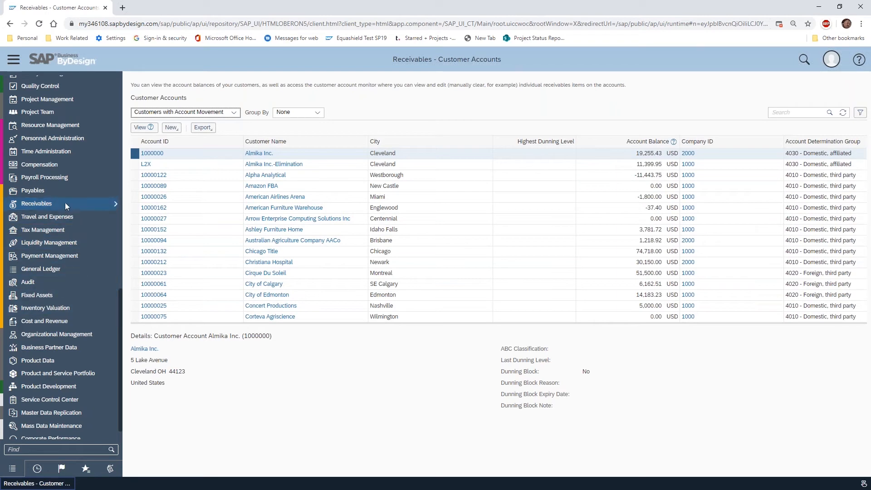
# View the Chicago Title customer account's trade receivables and check which item filters are available
pyautogui.moveTo(56, 194)
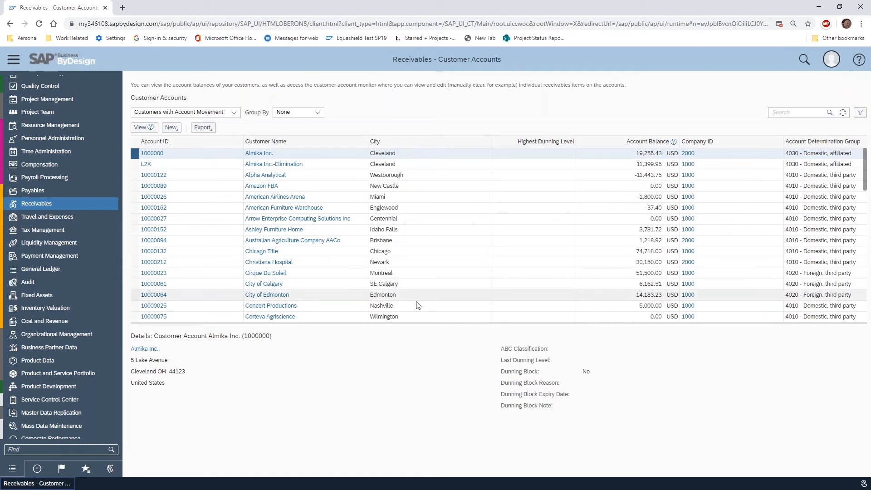
pyautogui.click(135, 251)
pyautogui.click(140, 129)
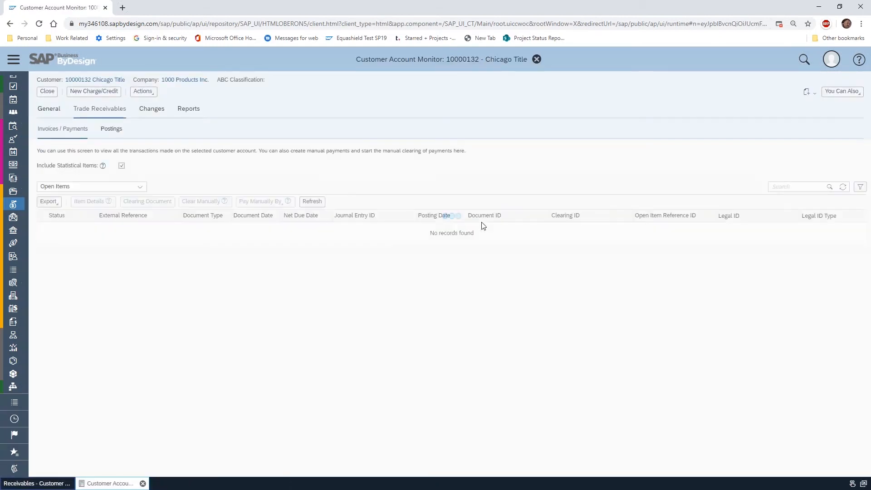
pyautogui.click(140, 188)
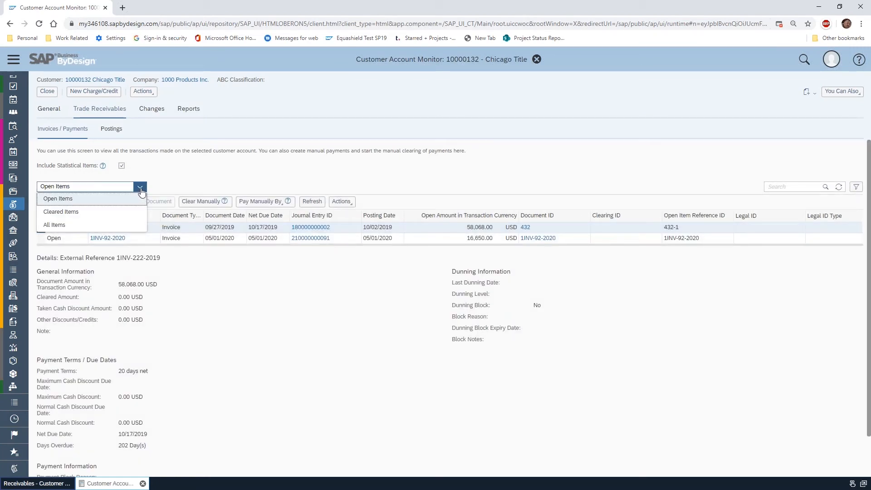
pyautogui.click(191, 176)
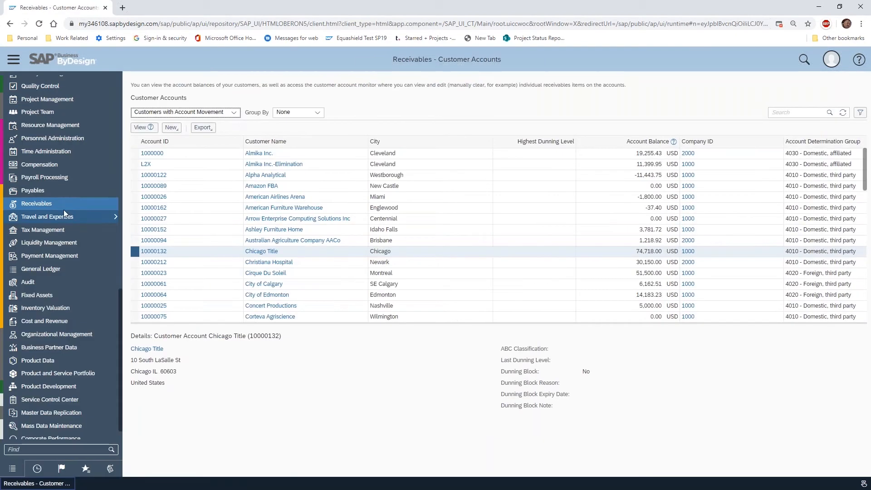
# Open the Balance Confirmation Runs under Receivables and check the available run filters and actions
pyautogui.moveTo(60, 207)
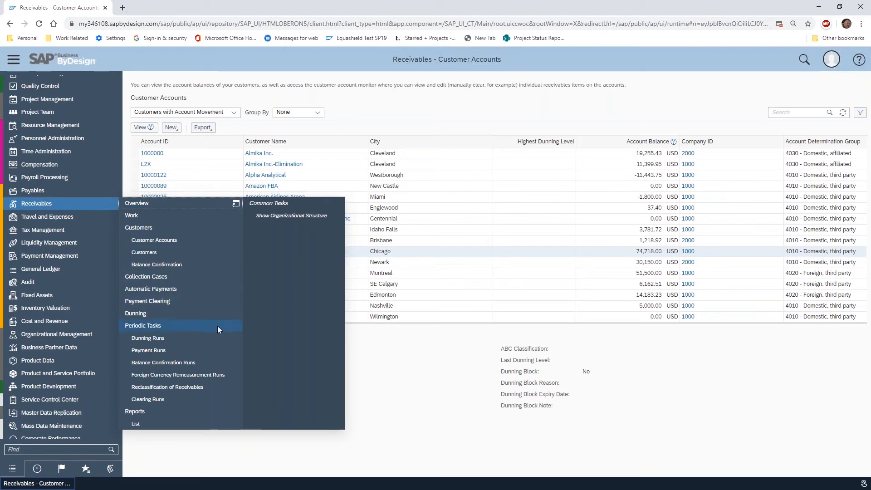
pyautogui.click(195, 363)
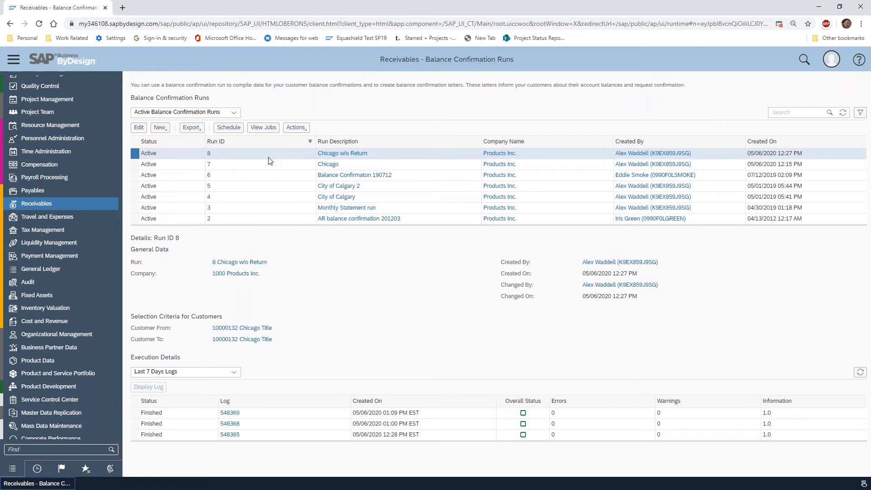
pyautogui.click(235, 113)
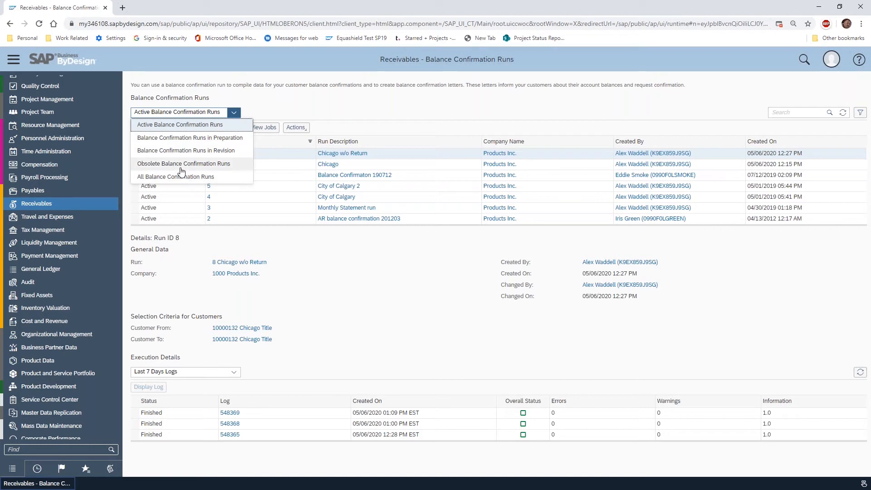
pyautogui.click(271, 111)
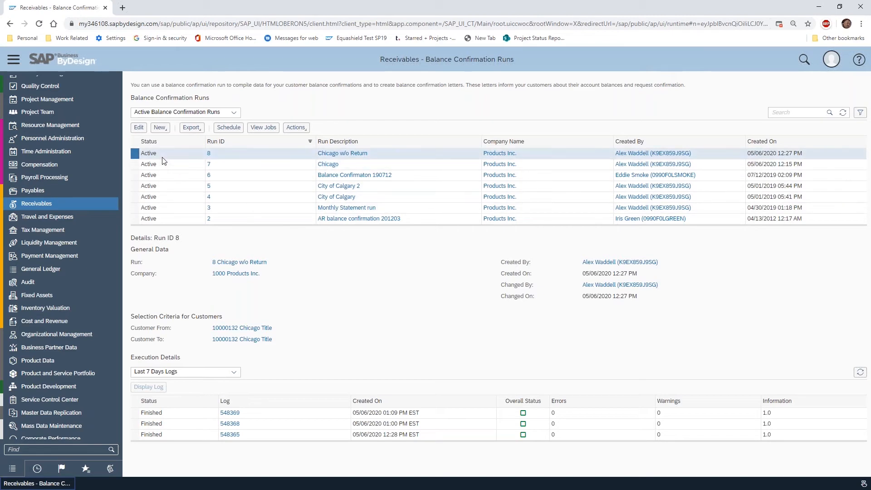
pyautogui.click(294, 128)
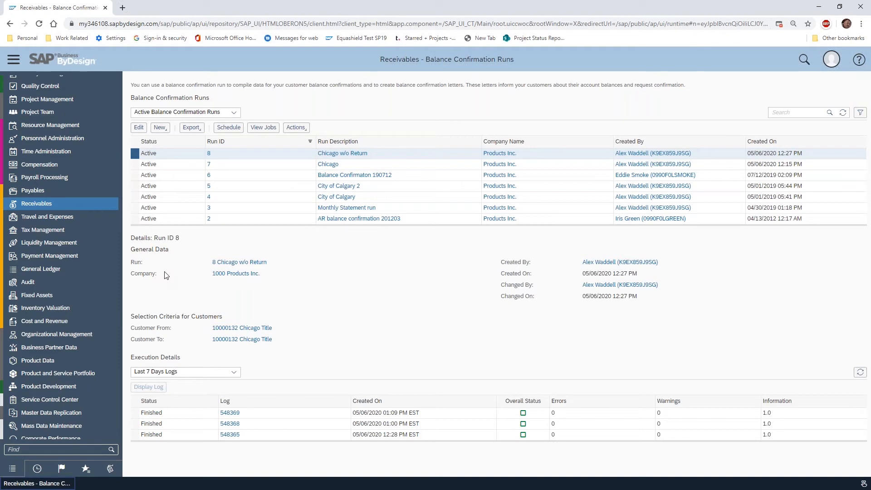
# Start a new balance confirmation run with the description "Chicago v3"
pyautogui.click(166, 130)
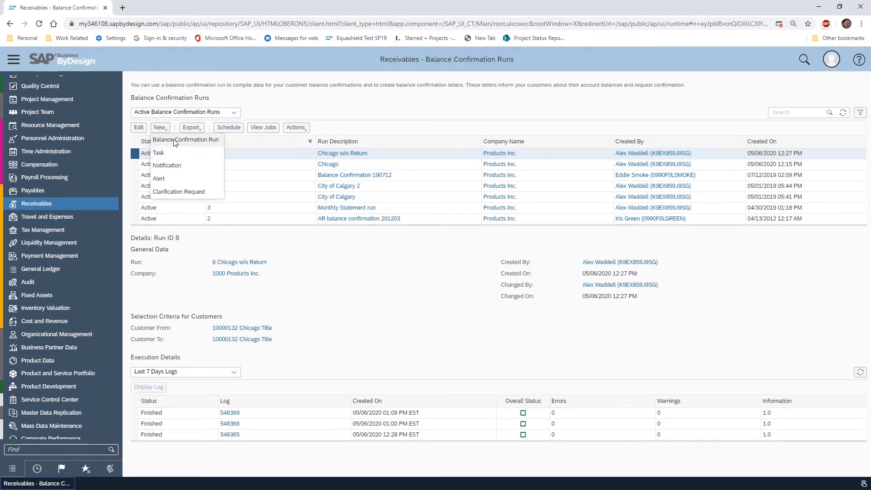
pyautogui.click(174, 140)
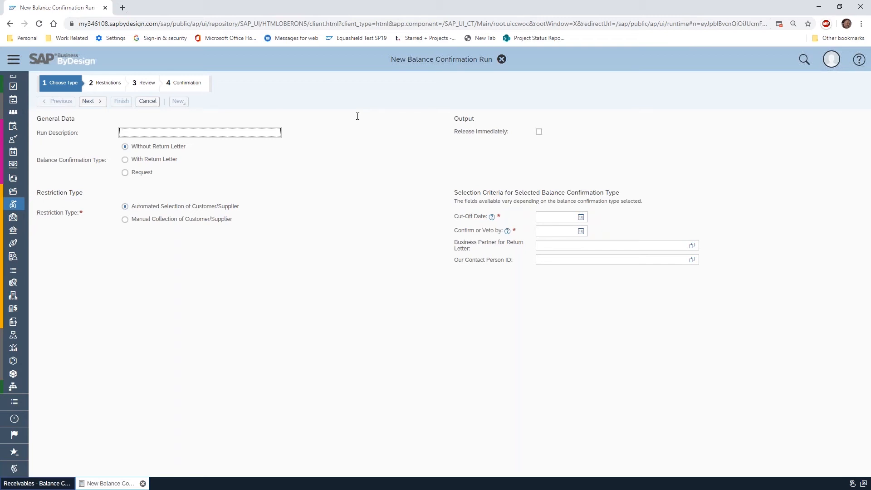
pyautogui.write('Monthly Confirma')
pyautogui.press('BackSpace')
pyautogui.press('BackSpace')
pyautogui.press('BackSpace')
pyautogui.press('BackSpace')
pyautogui.press('BackSpace')
pyautogui.press('BackSpace')
pyautogui.write('Balance Confirmation')
pyautogui.press('BackSpace')
pyautogui.press('BackSpace')
pyautogui.press('BackSpace')
pyautogui.press('BackSpace')
pyautogui.press('BackSpace')
pyautogui.press('BackSpace')
pyautogui.press('BackSpace')
pyautogui.press('BackSpace')
pyautogui.press('BackSpace')
pyautogui.press('BackSpace')
pyautogui.press('BackSpace')
pyautogui.press('BackSpace')
pyautogui.press('BackSpace')
pyautogui.press('BackSpace')
pyautogui.press('BackSpace')
pyautogui.press('BackSpace')
pyautogui.press('BackSpace')
pyautogui.press('BackSpace')
pyautogui.press('BackSpace')
pyautogui.press('BackSpace')
pyautogui.write('Chicago')
pyautogui.write('v3')
# Try the With Return Letter confirmation type, returning the run to Without Return Letter
pyautogui.click(130, 163)
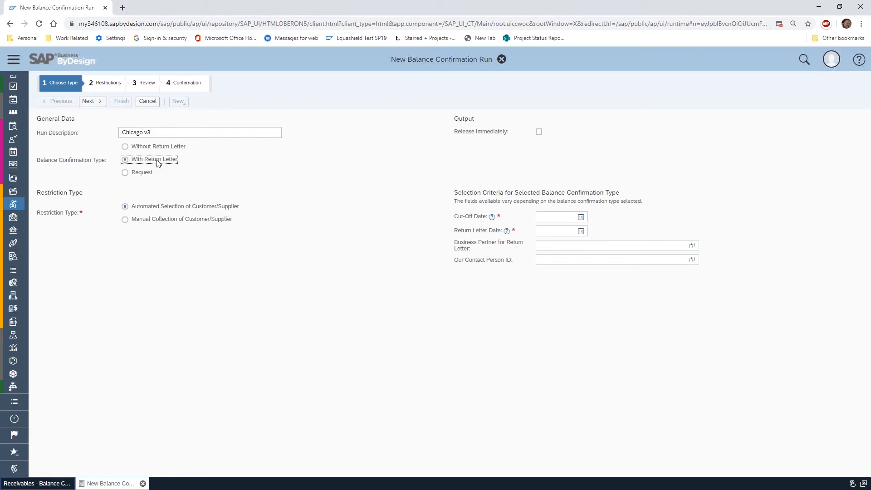
pyautogui.click(126, 148)
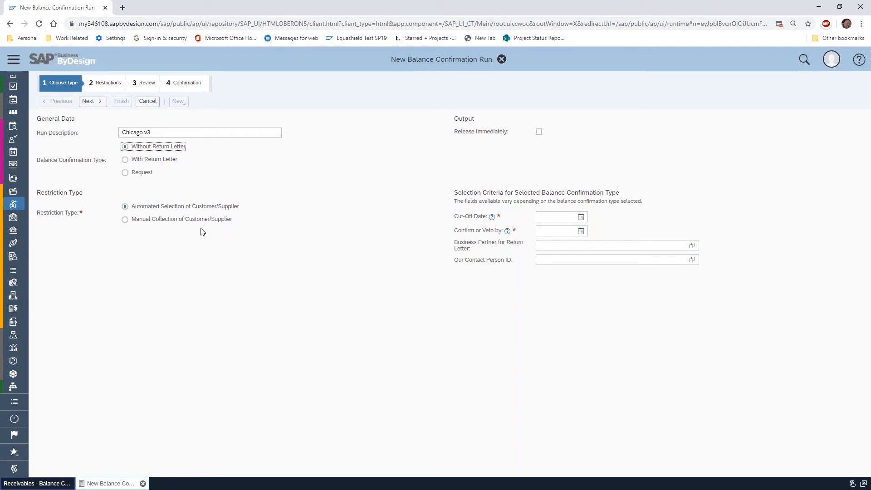
pyautogui.click(153, 133)
# Set the run's cut-off date to 05/06/2020 and its confirm or veto date to 05/15/2020
pyautogui.click(491, 219)
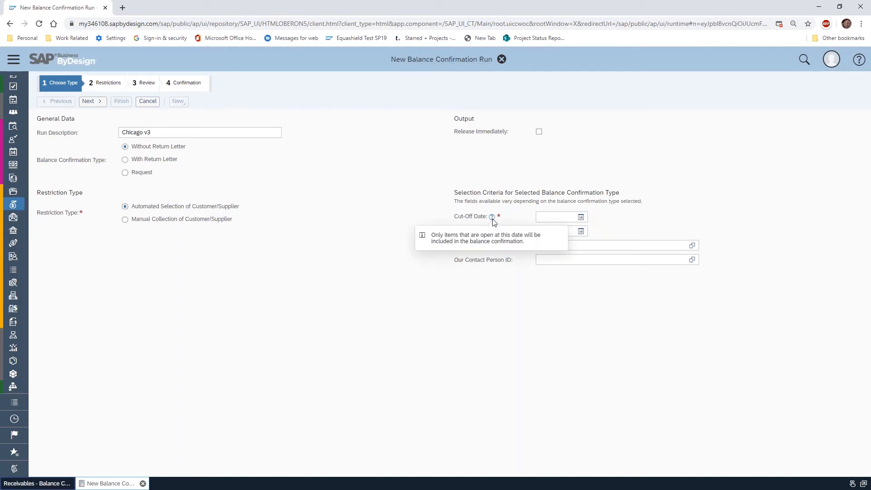
pyautogui.click(581, 218)
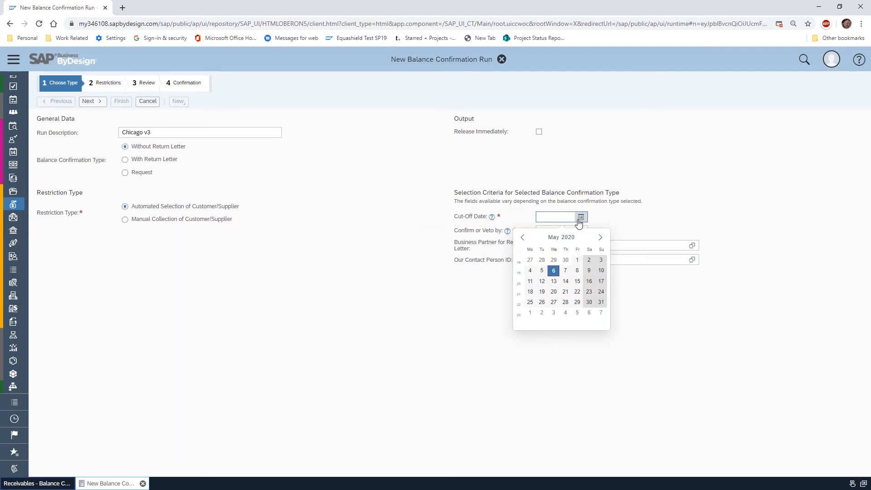
pyautogui.click(552, 271)
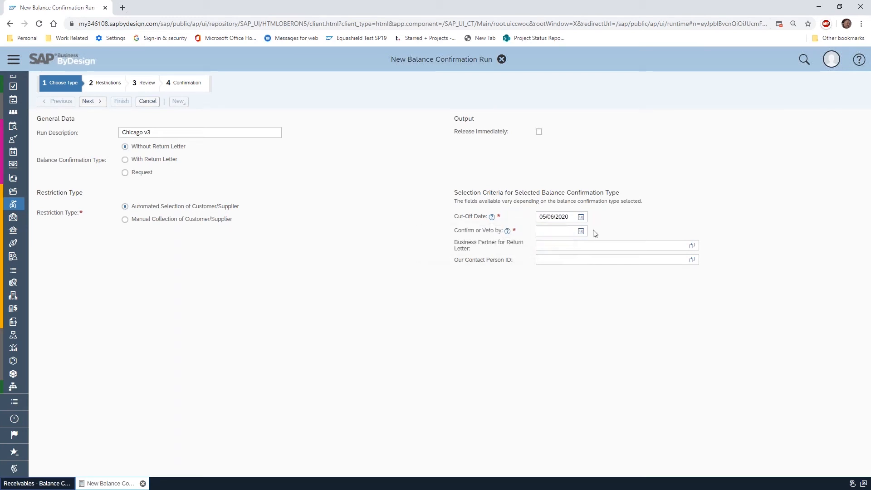
pyautogui.click(581, 232)
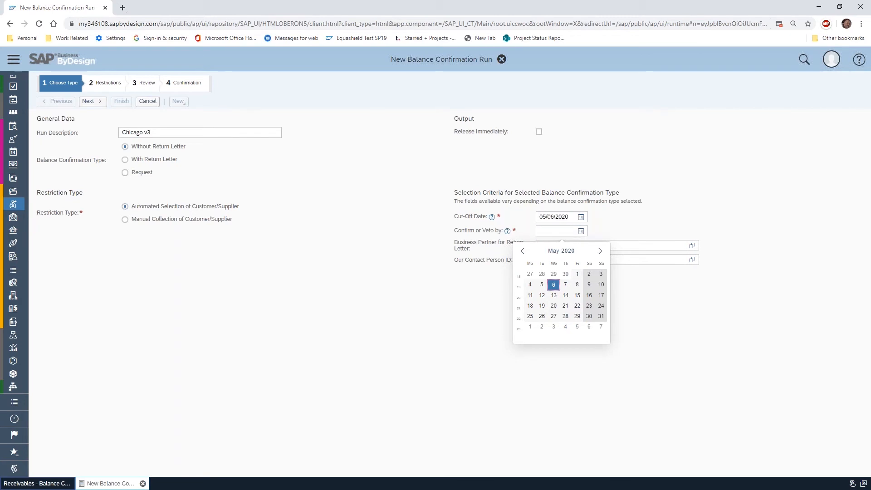
pyautogui.click(577, 296)
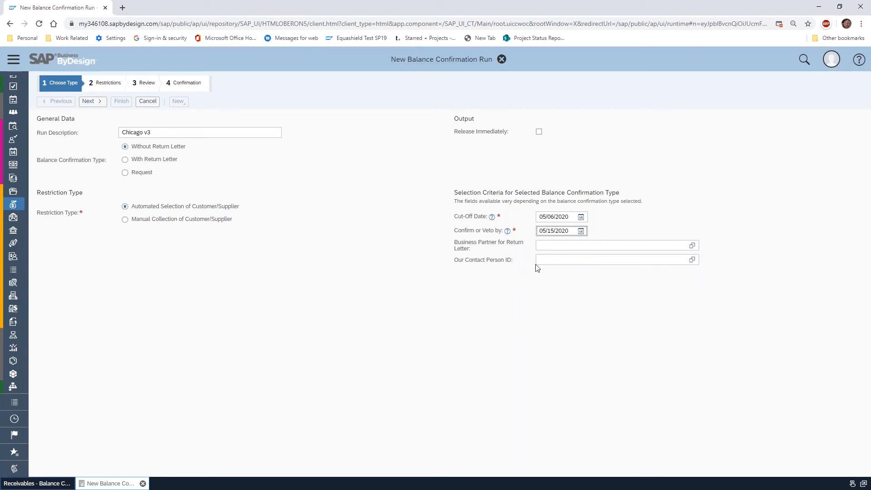
# Search for the responsible employee by first name and assign them as the run's contact person
pyautogui.click(690, 262)
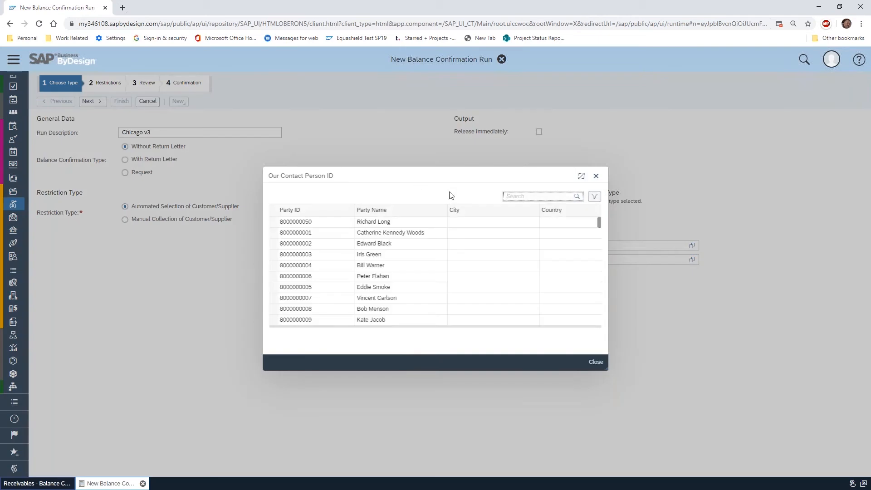
pyautogui.write('alex')
pyautogui.press('Return')
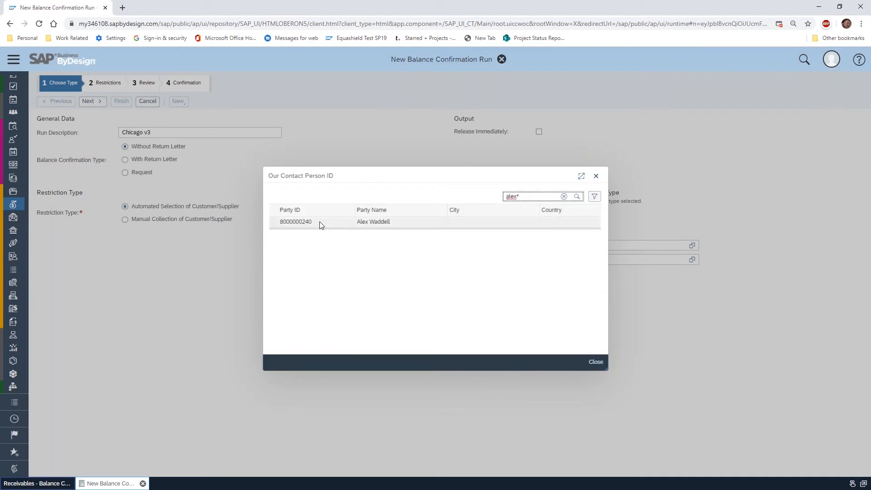
pyautogui.click(274, 223)
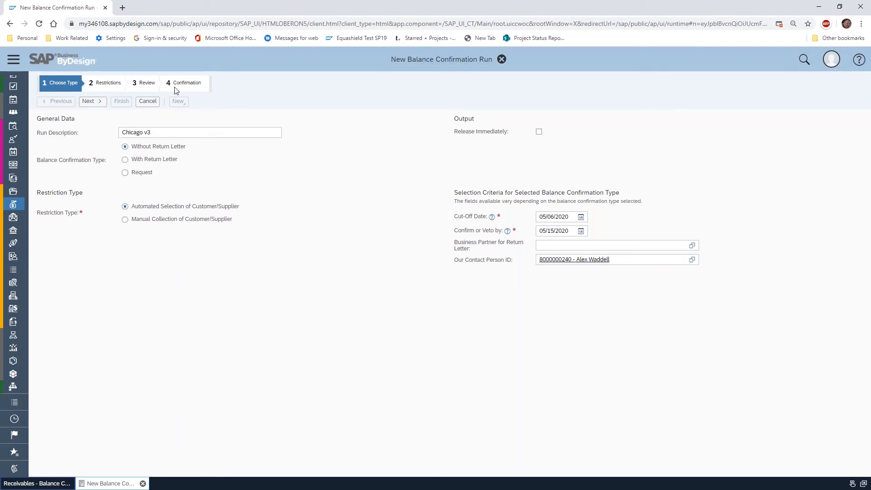
# Advance to the run's Restrictions stage and look up the companies available for the Company ID
pyautogui.click(91, 104)
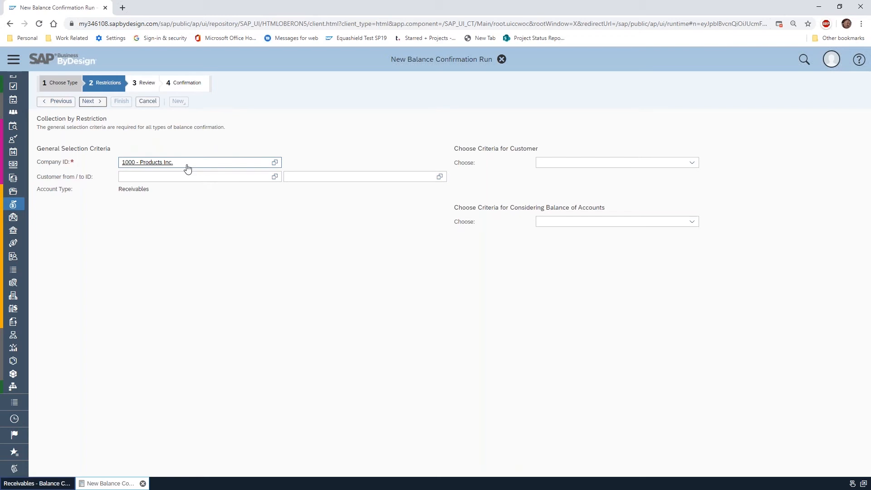
pyautogui.click(276, 164)
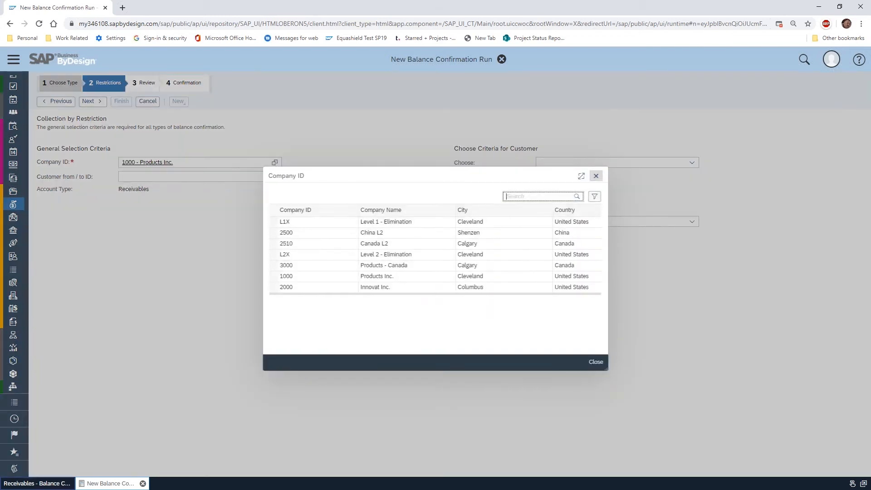
pyautogui.click(595, 363)
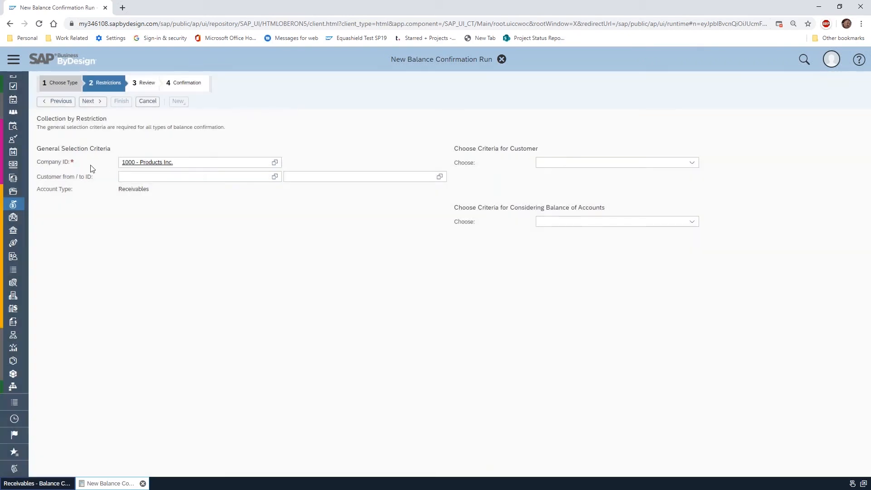
pyautogui.click(186, 176)
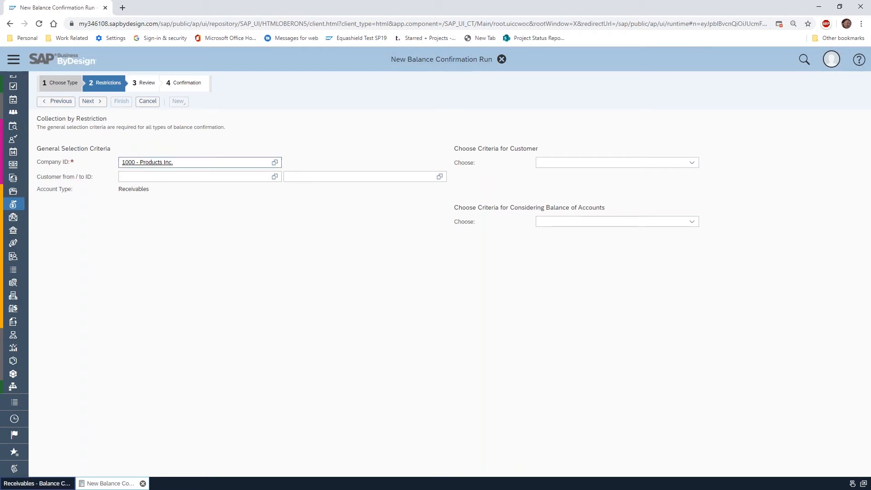
# Switch the restriction type to manual collection and add Alpha Analytical, Cardinal Health and City of Brooks to the selected customers
pyautogui.click(51, 105)
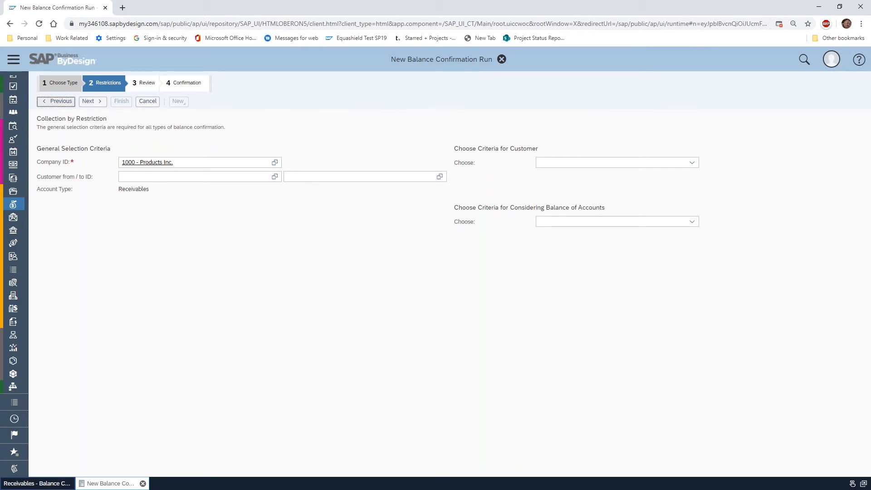
pyautogui.click(125, 219)
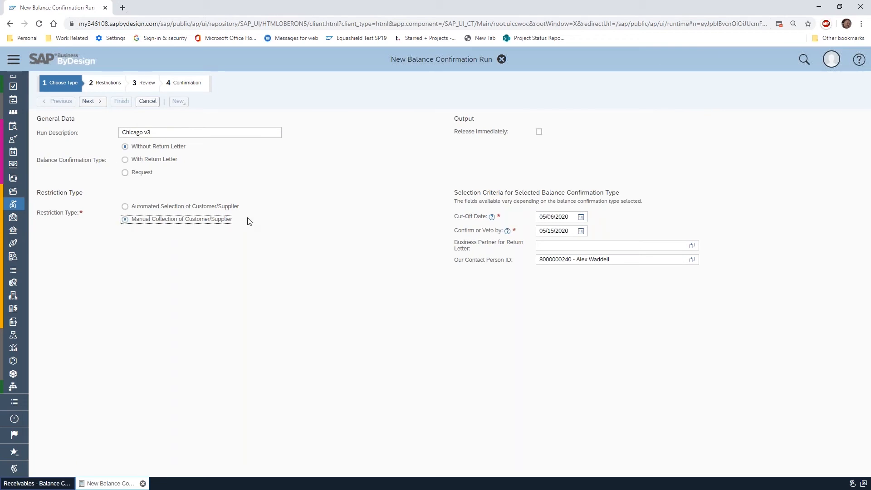
pyautogui.click(90, 101)
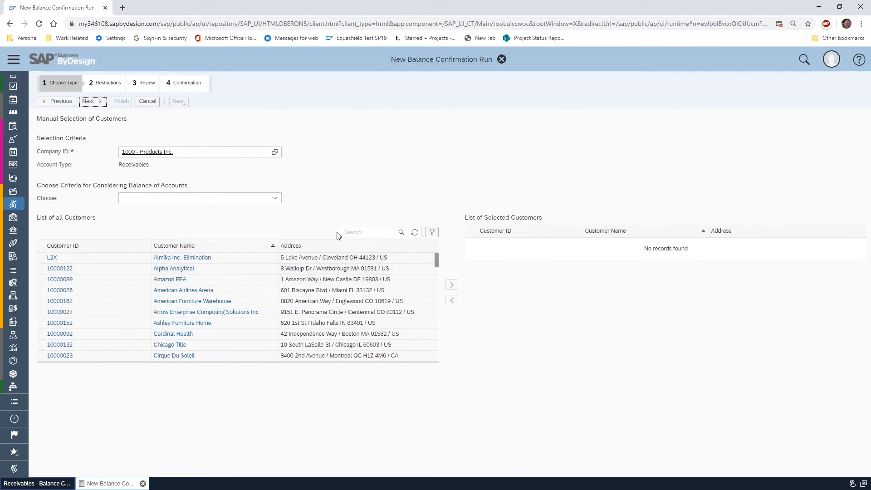
pyautogui.click(43, 269)
pyautogui.click(452, 286)
pyautogui.click(40, 324)
pyautogui.click(452, 285)
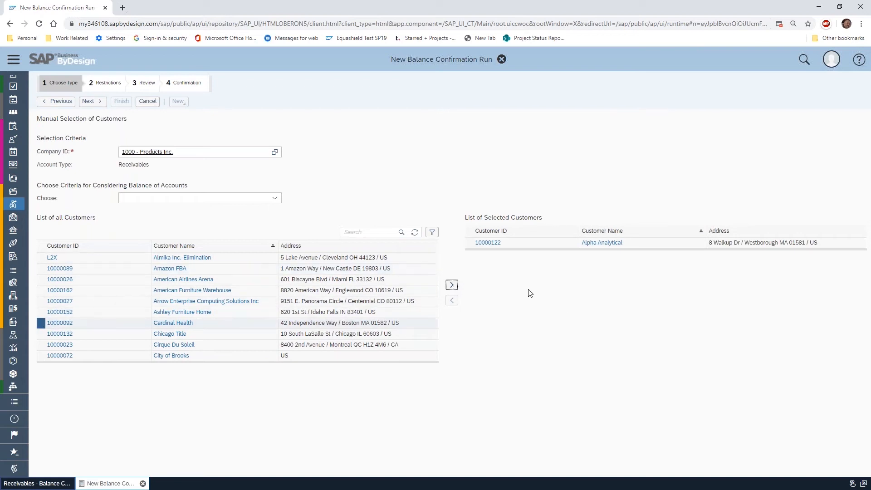
pyautogui.click(41, 344)
pyautogui.click(452, 284)
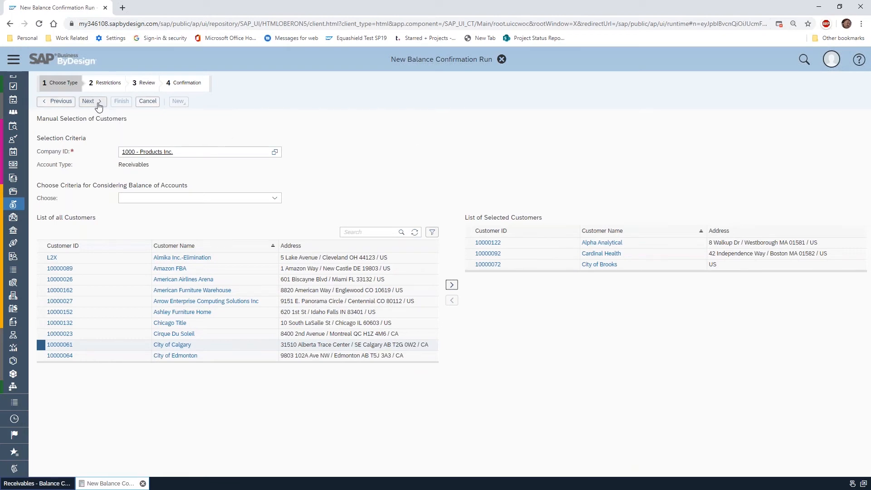
# Set the restriction type back to Automated Selection of Customer/Supplier and return to the Restrictions stage
pyautogui.click(59, 104)
pyautogui.click(131, 209)
pyautogui.click(91, 101)
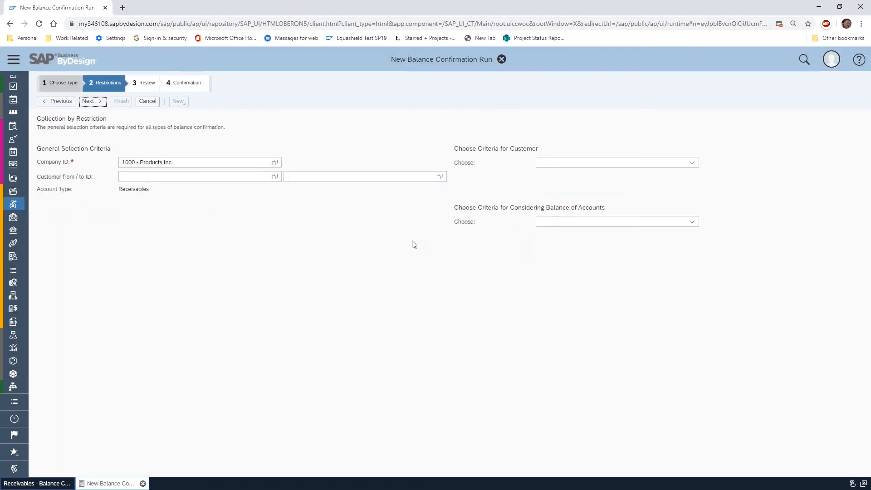
# Restrict the run to Chicago Title as both the from and to customer
pyautogui.click(156, 176)
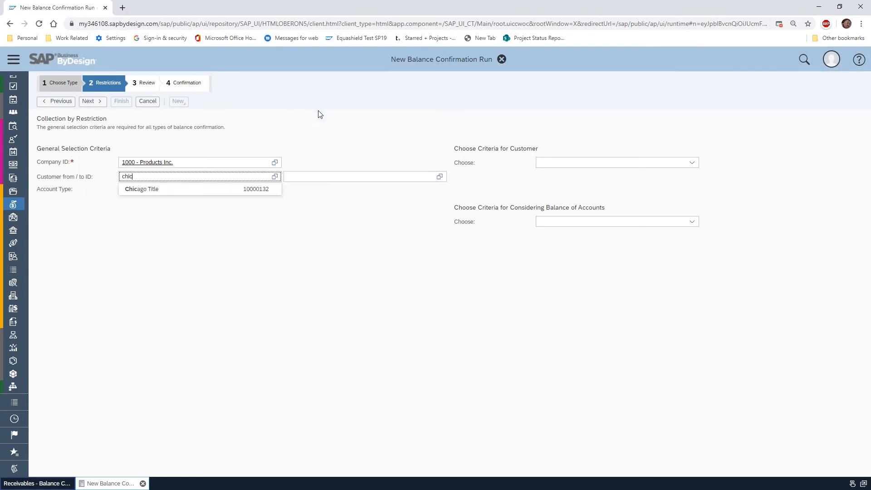
pyautogui.press('Return')
pyautogui.click(304, 177)
pyautogui.write('chica')
pyautogui.click(334, 188)
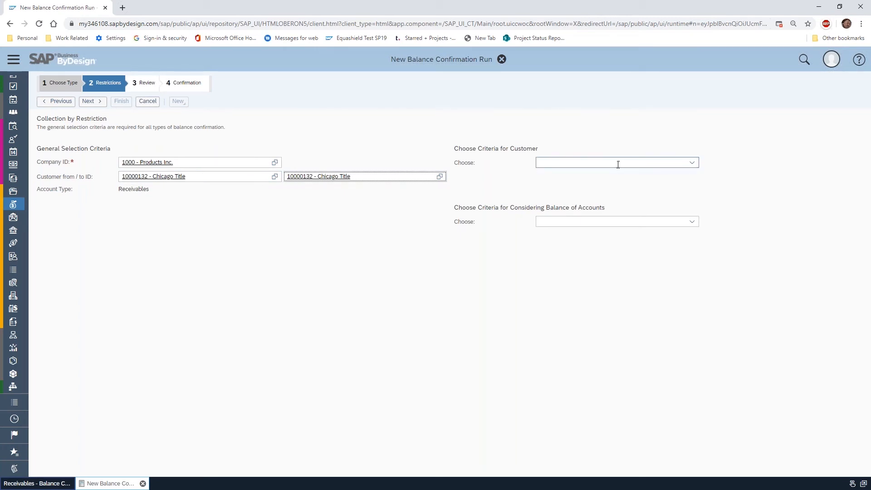
# Look up the available selection criteria for the customer and for considering account balances
pyautogui.click(692, 163)
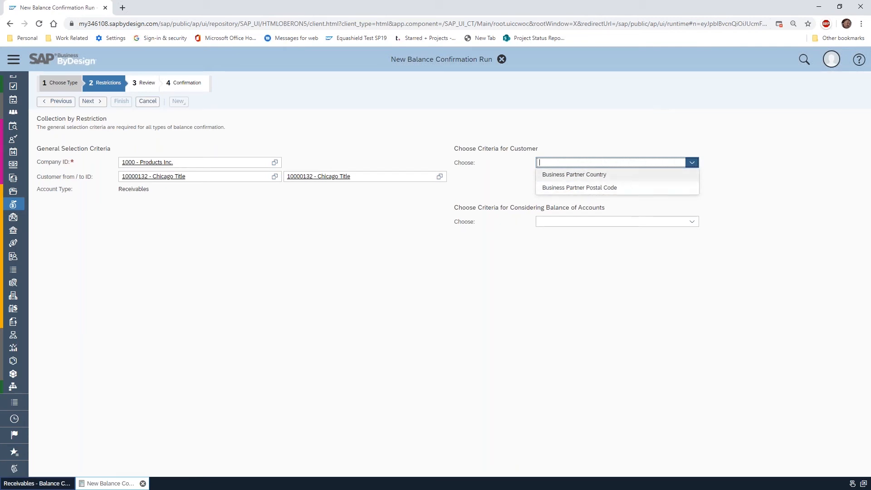
pyautogui.click(591, 115)
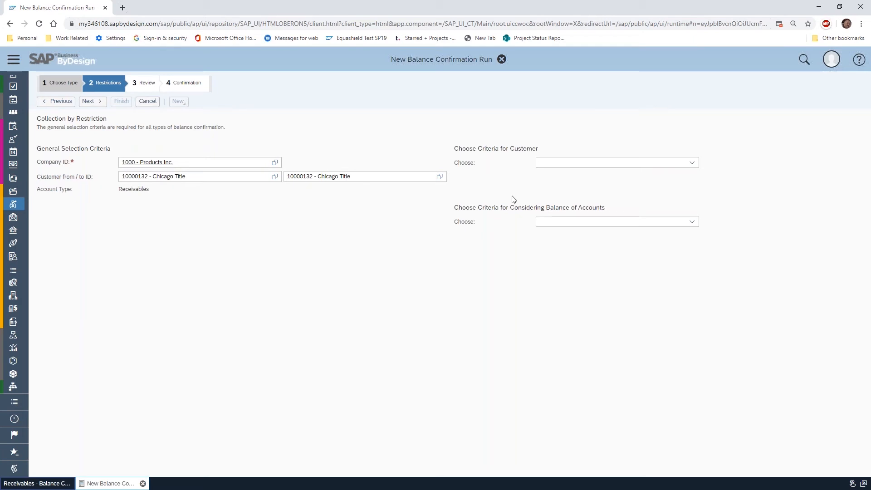
pyautogui.click(692, 222)
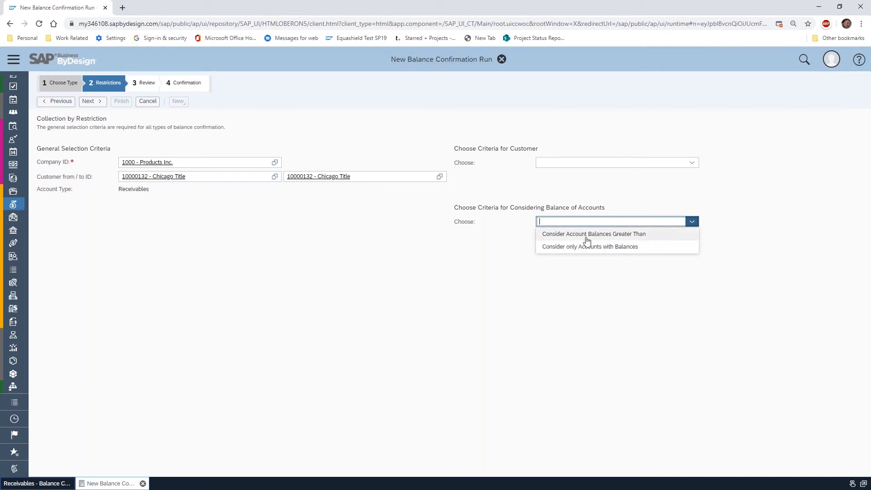
pyautogui.click(522, 249)
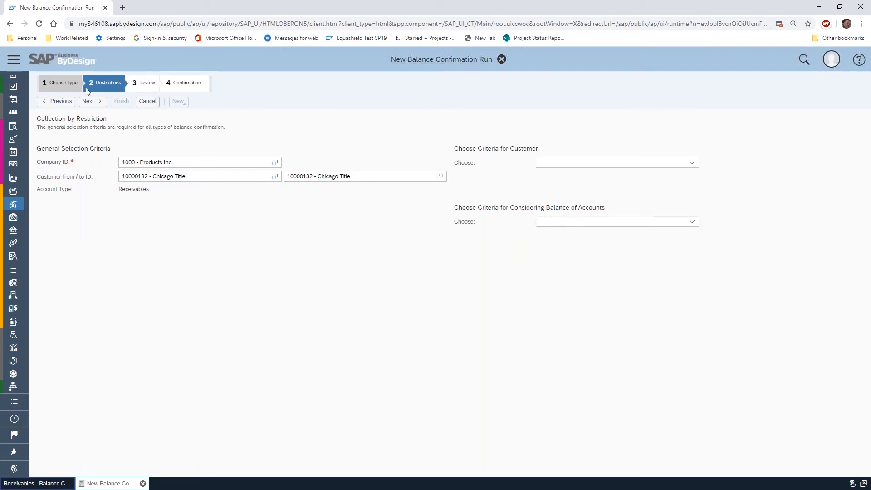
# Advance to the review, finish creating the balance confirmation run and open its job scheduling
pyautogui.click(91, 102)
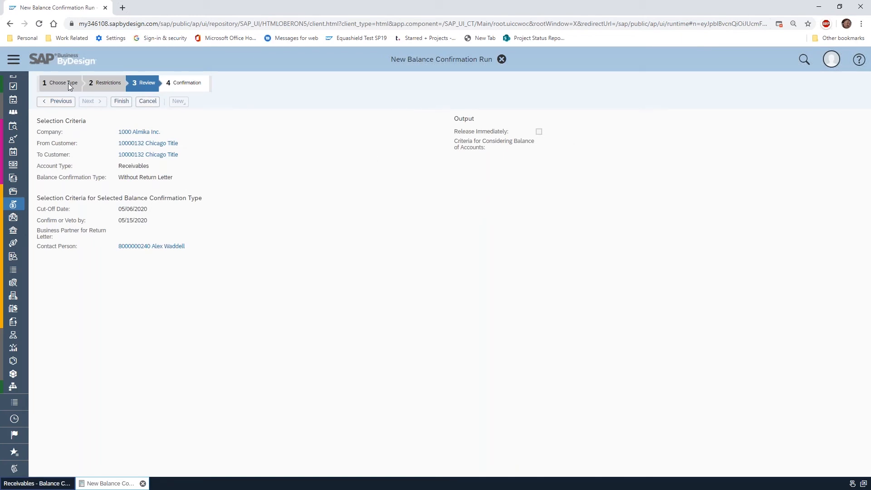
pyautogui.click(117, 104)
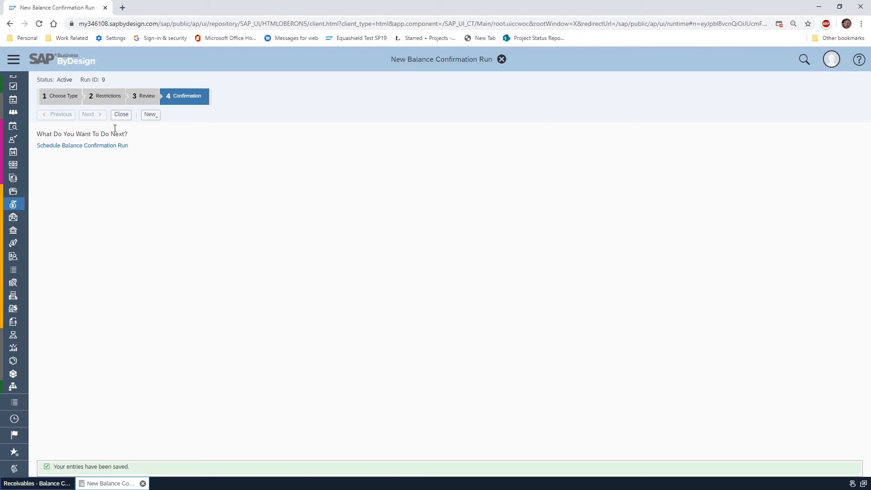
pyautogui.click(72, 146)
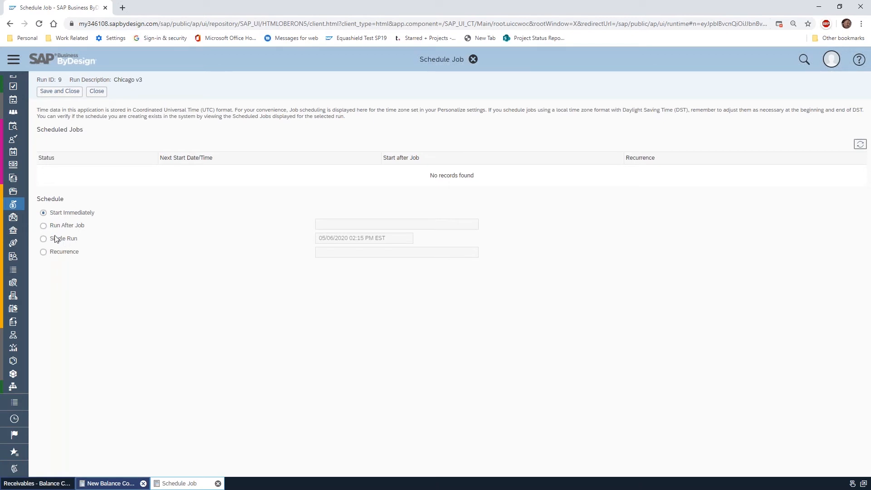
# Try a monthly recurrence for the run's job schedule
pyautogui.click(43, 252)
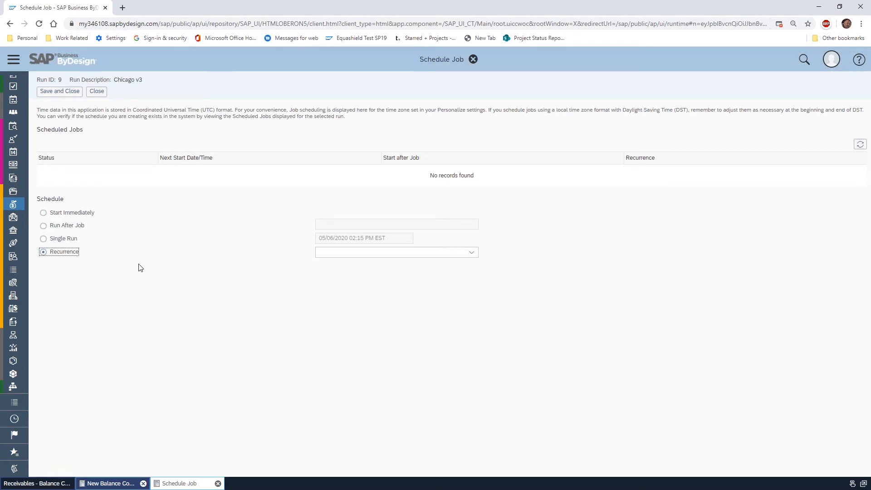
pyautogui.click(472, 253)
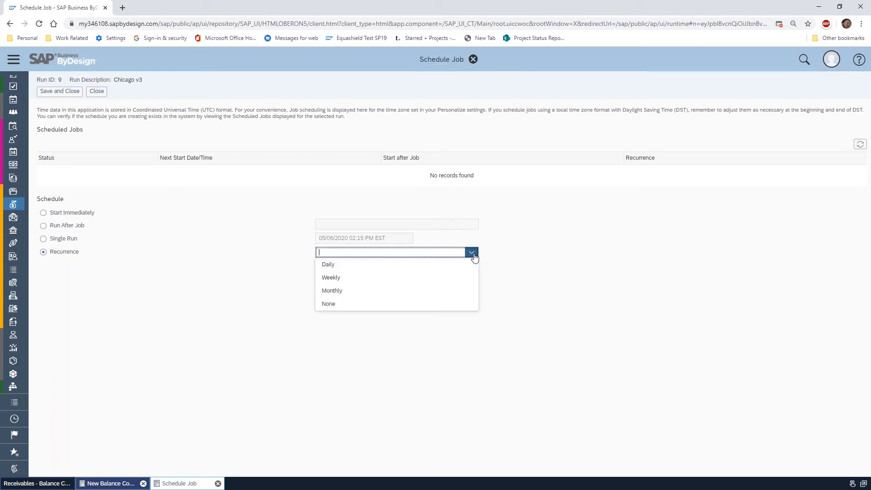
pyautogui.click(400, 291)
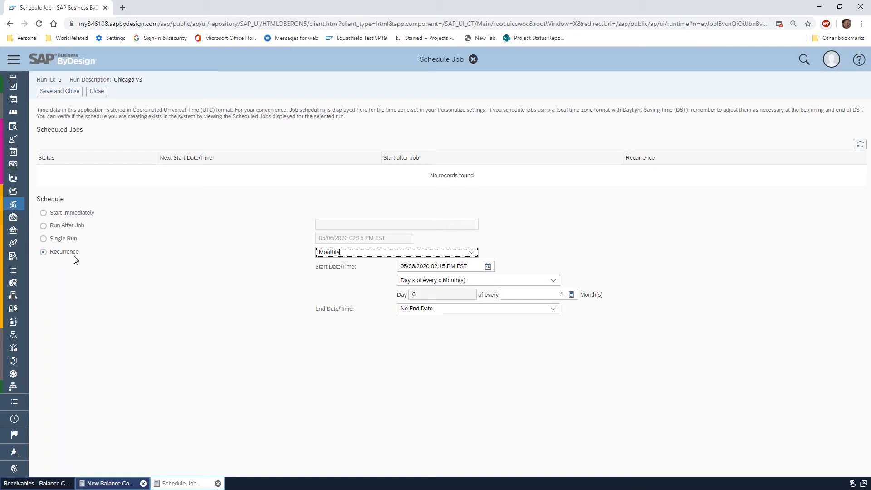
# Schedule the run to start immediately, save the schedule and close the new run
pyautogui.click(45, 213)
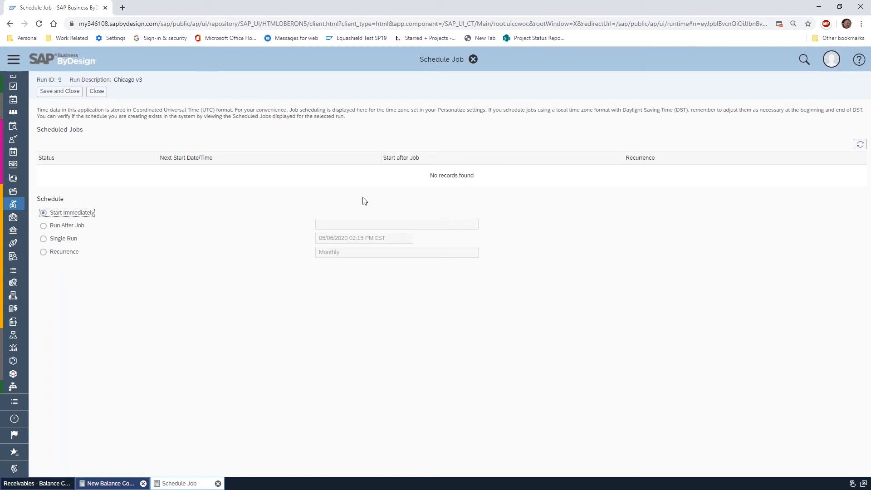
pyautogui.click(59, 91)
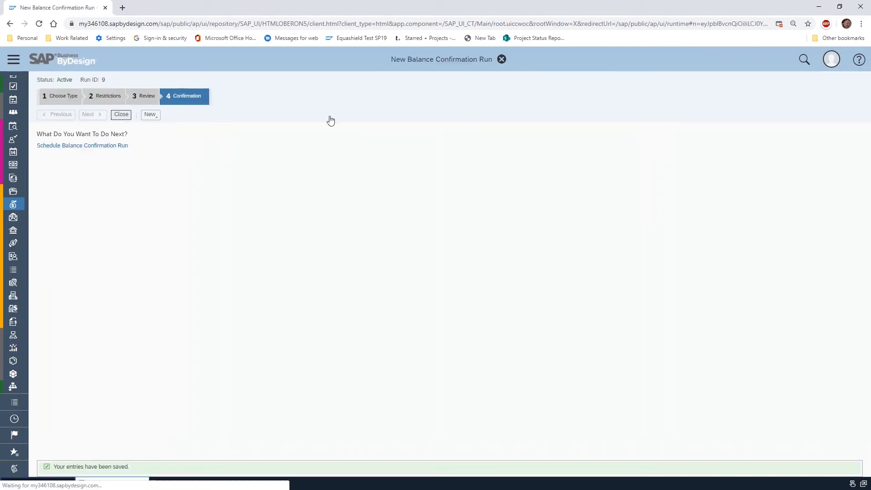
pyautogui.click(121, 115)
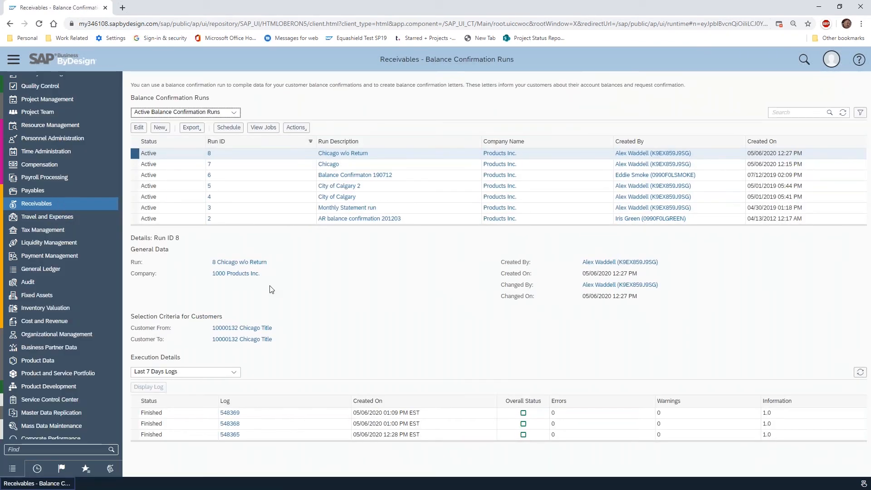
# Refresh the run list and execution details, and display the execution log of the Chicago v3 run
pyautogui.click(843, 113)
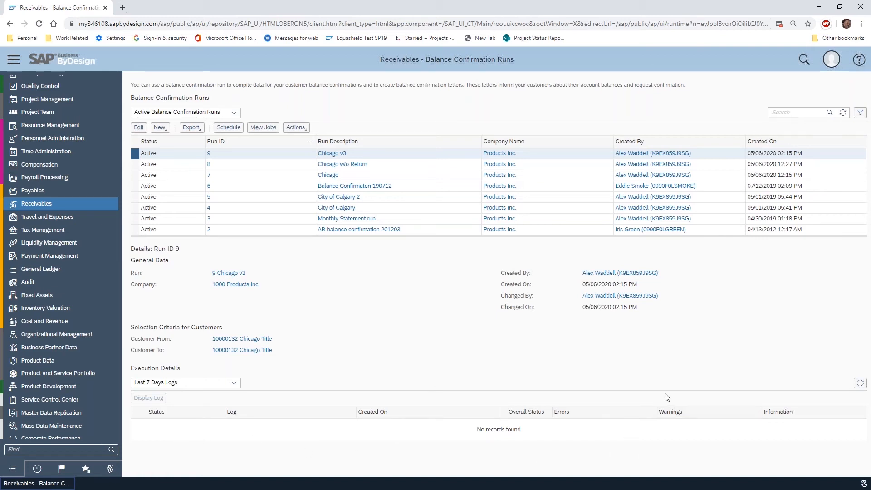
pyautogui.click(844, 115)
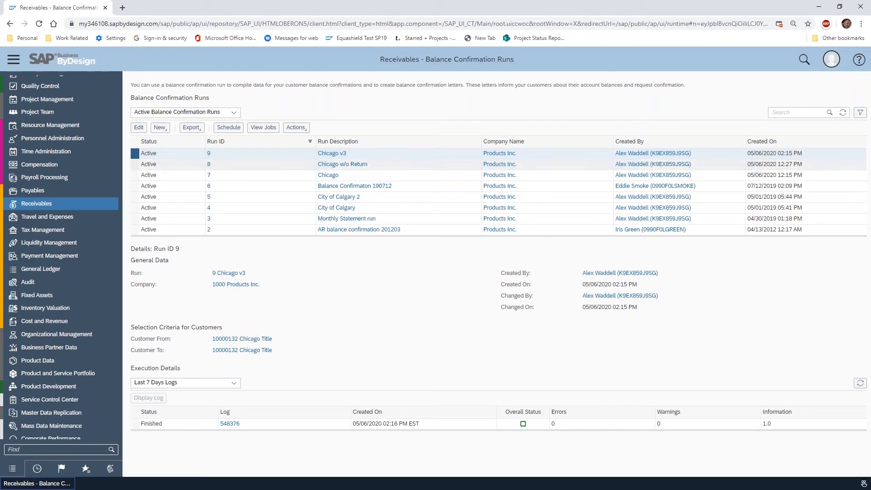
pyautogui.click(860, 383)
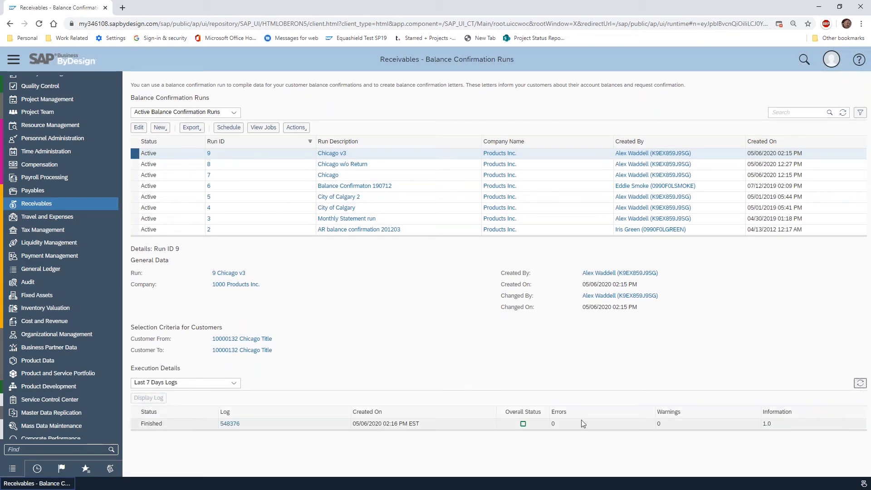
pyautogui.click(134, 425)
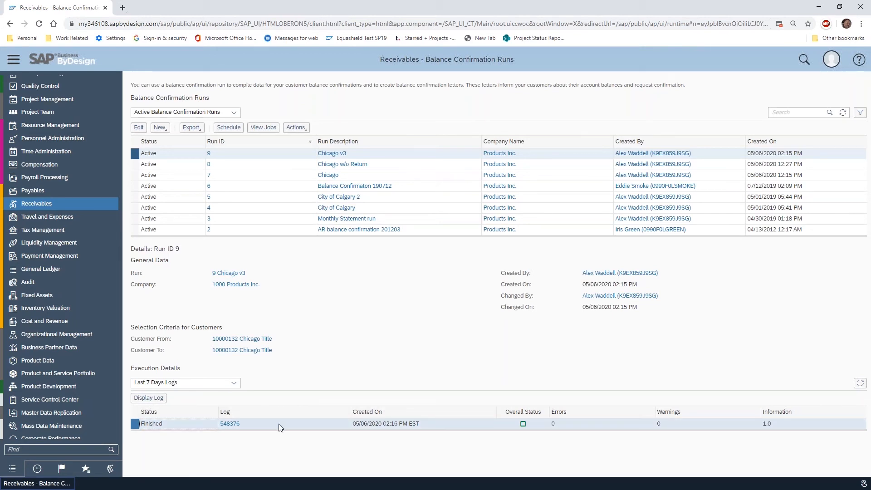
pyautogui.click(148, 397)
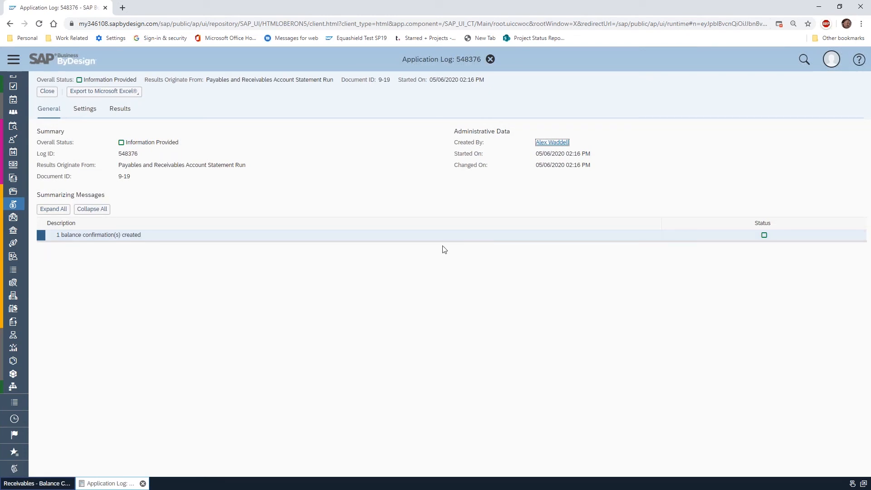
# Examine the log's settings with the selection data and its results, and close the log
pyautogui.click(91, 116)
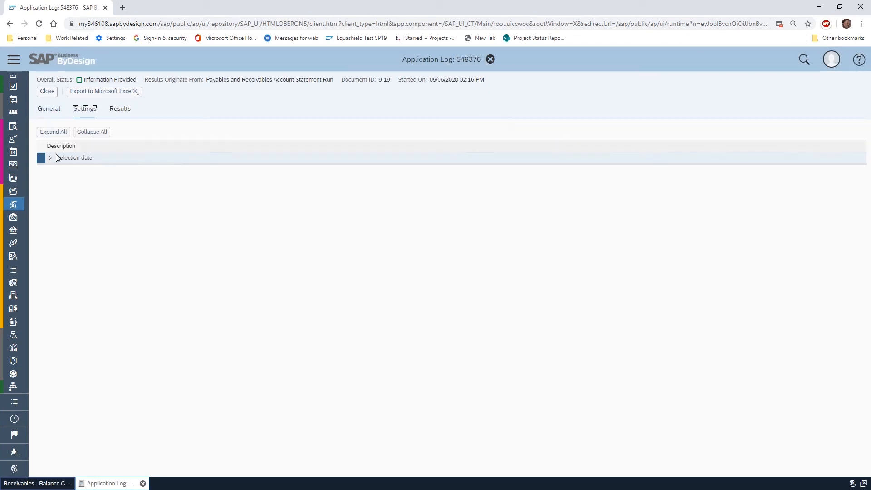
pyautogui.click(50, 160)
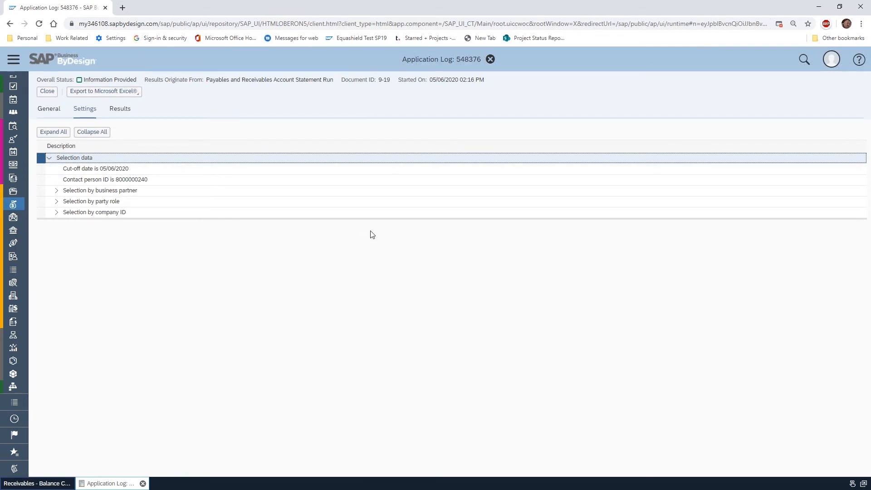
pyautogui.click(120, 111)
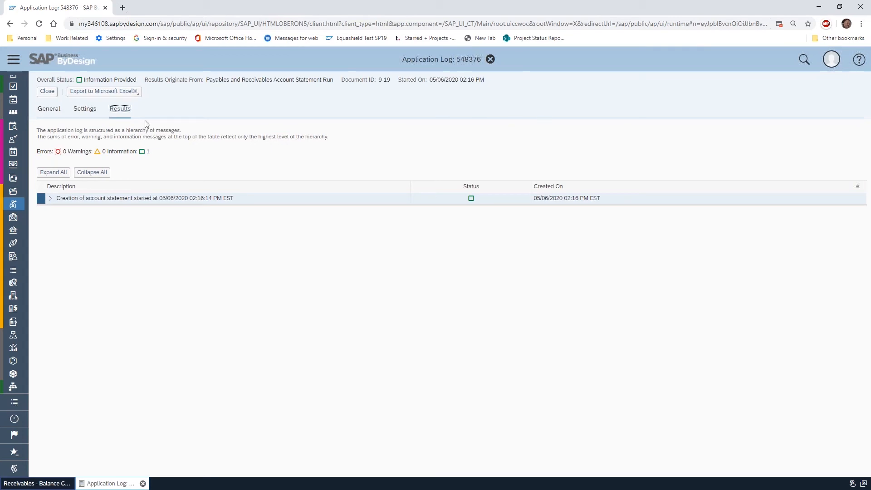
pyautogui.click(47, 91)
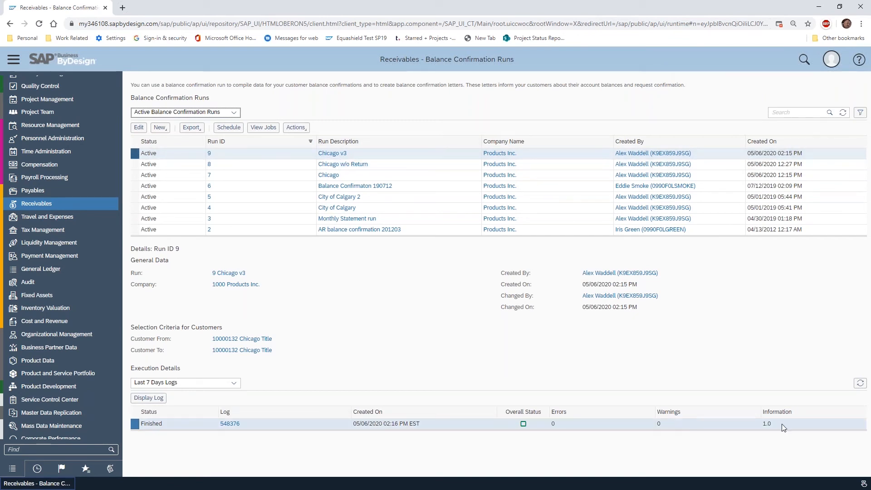
# Open the customers' Balance Confirmation view in Receivables and look through the not released balance confirmations
pyautogui.click(70, 206)
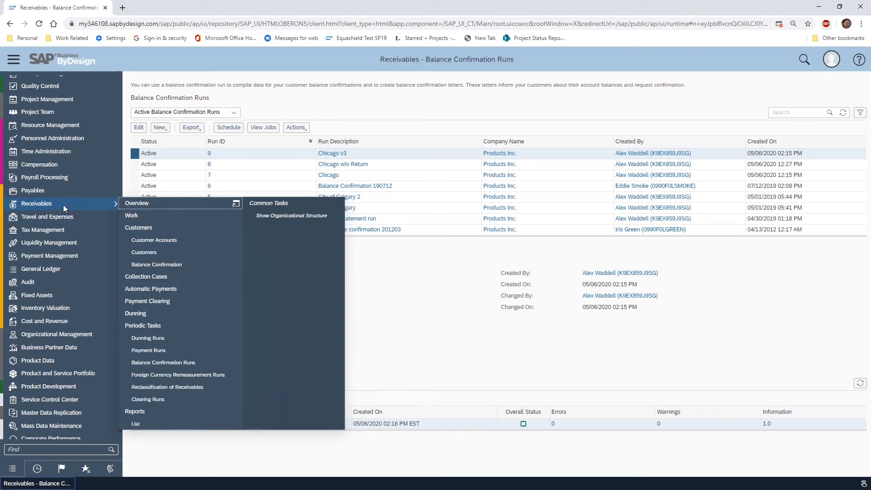
pyautogui.click(202, 266)
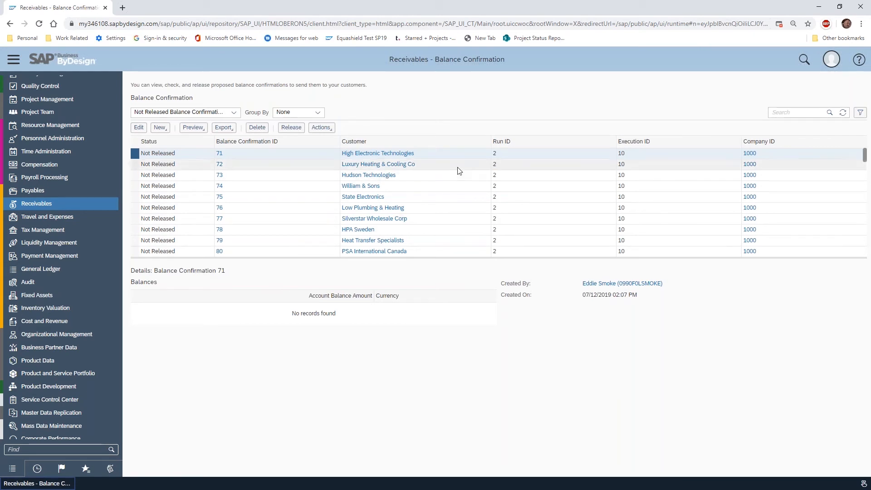
pyautogui.scroll(-3, 460, 168)
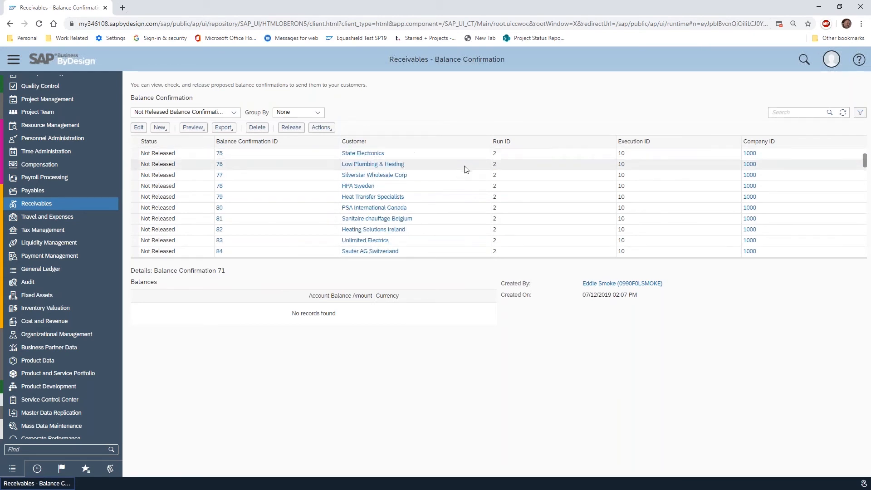
pyautogui.scroll(-5, 465, 170)
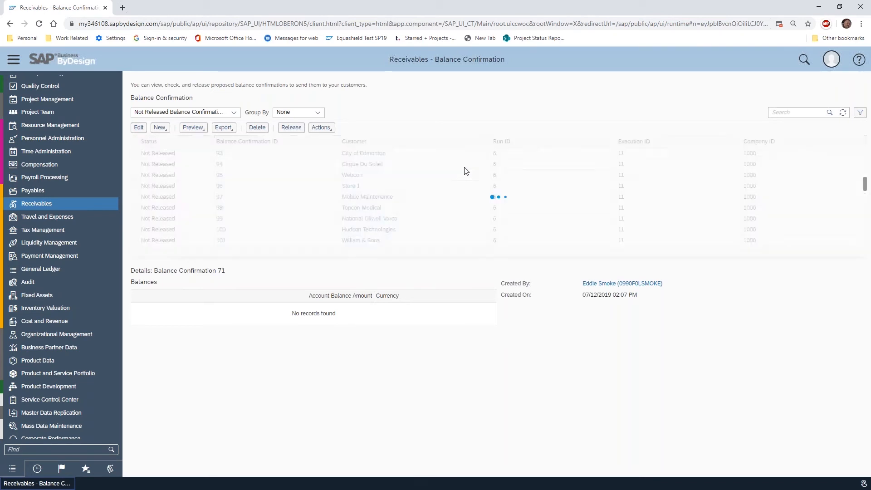
pyautogui.scroll(-6, 465, 171)
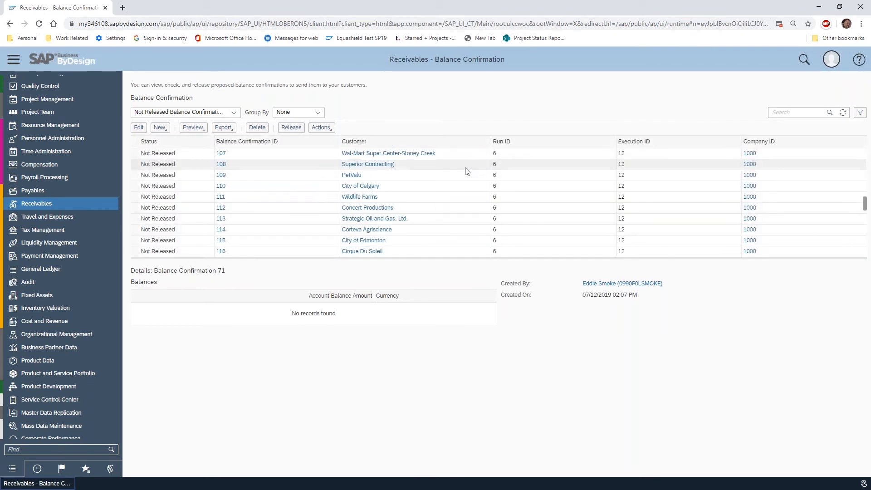
pyautogui.scroll(5, 463, 177)
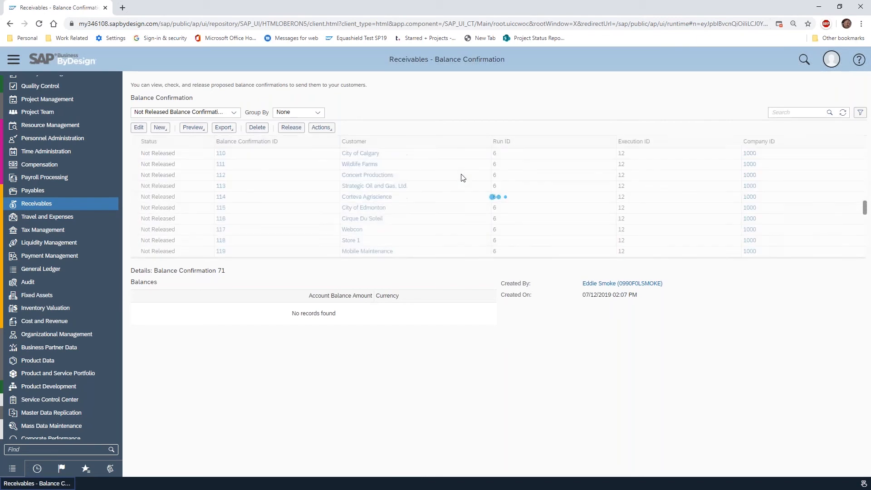
pyautogui.scroll(7, 463, 177)
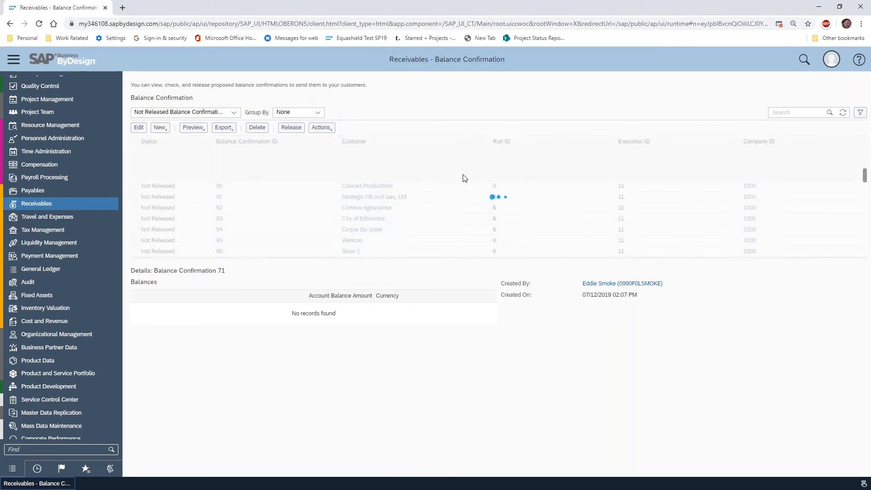
pyautogui.scroll(2, 464, 178)
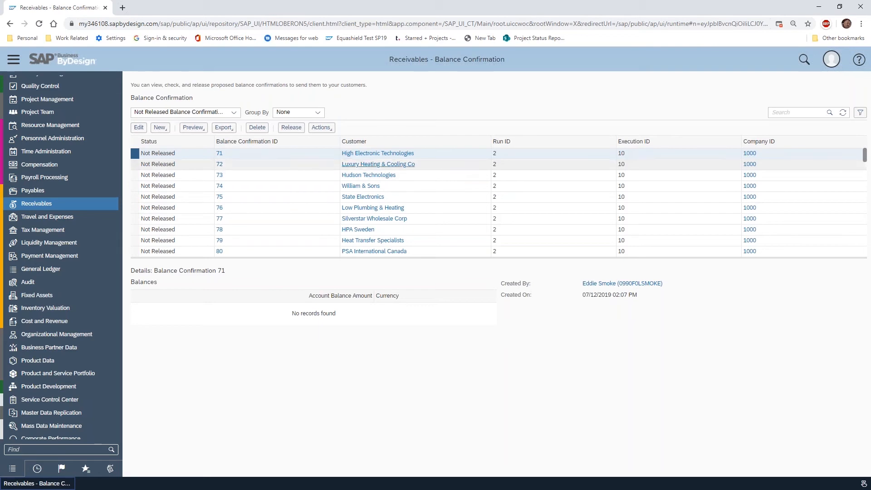
pyautogui.scroll(-7, 260, 184)
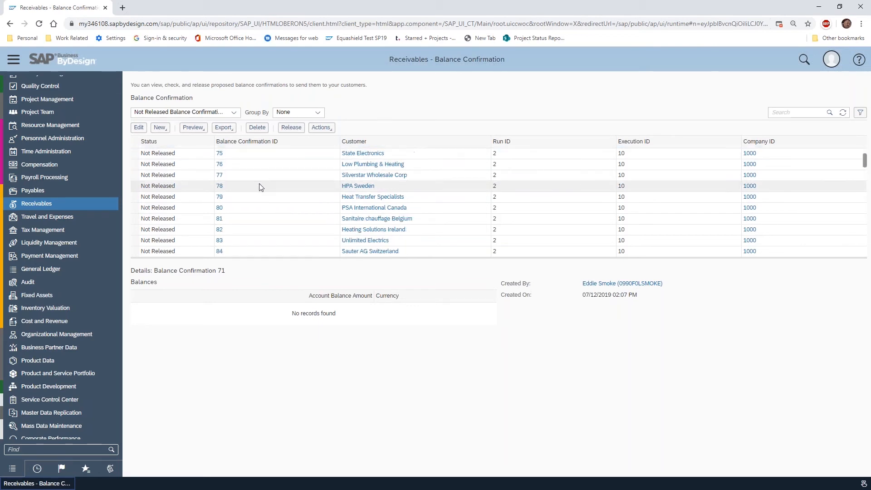
pyautogui.scroll(7, 260, 188)
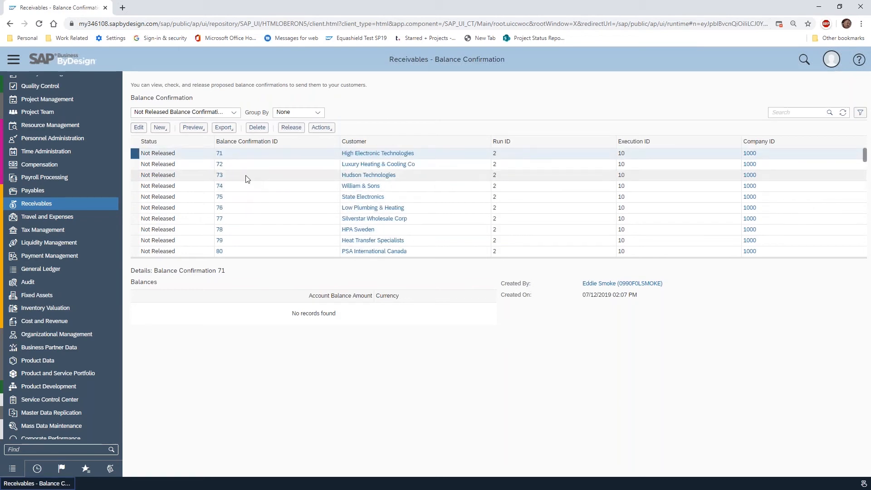
pyautogui.scroll(-3, 245, 182)
pyautogui.scroll(-5, 159, 206)
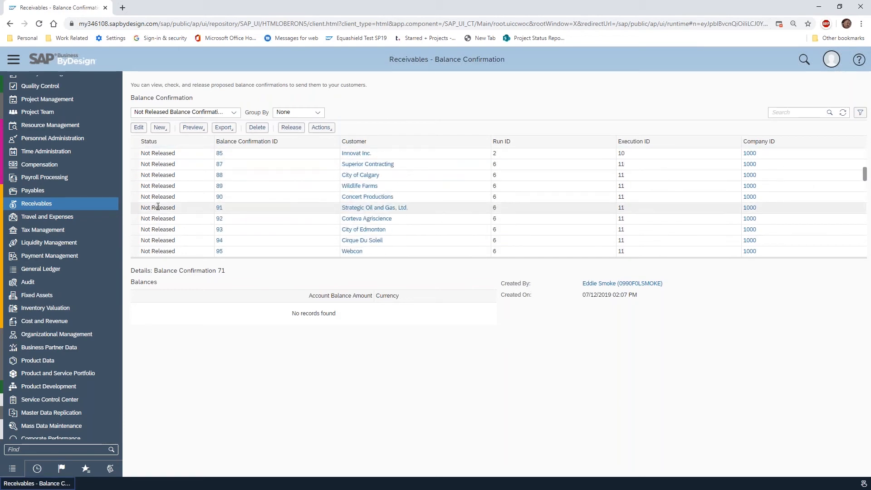
pyautogui.scroll(-8, 195, 232)
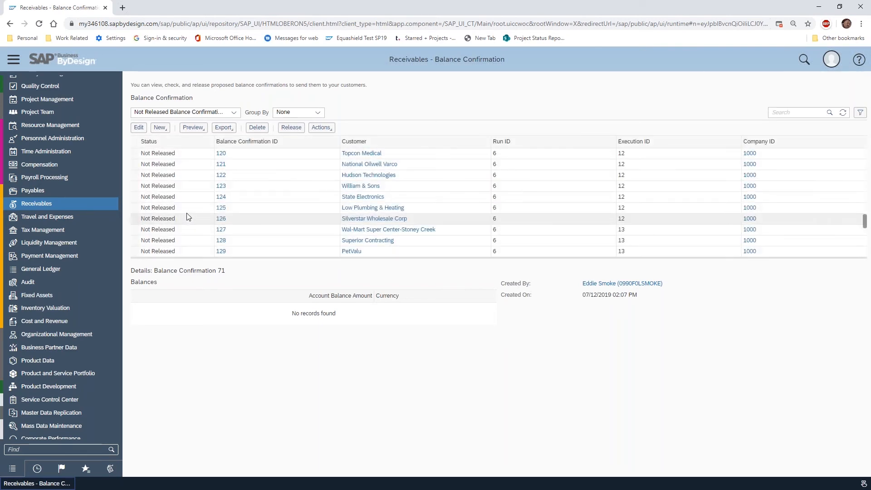
# Sort the not released balance confirmations by Balance Confirmation ID in descending order and return to the start of the list
pyautogui.click(305, 139)
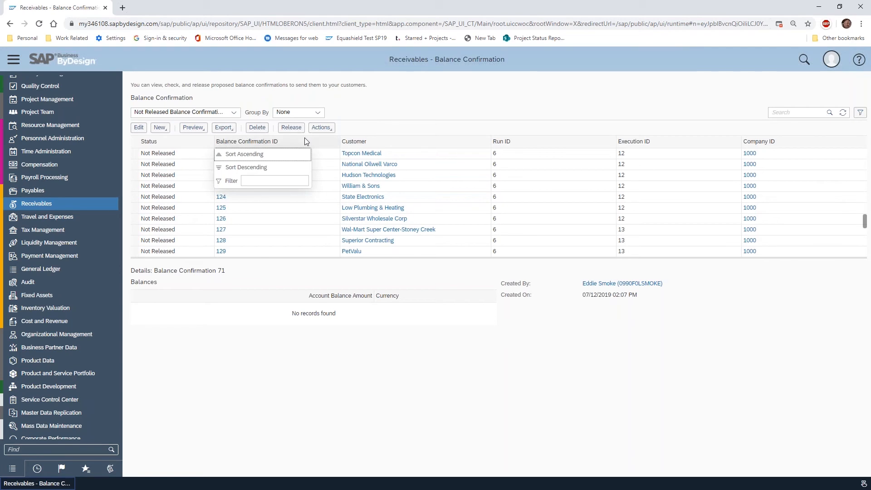
pyautogui.click(273, 167)
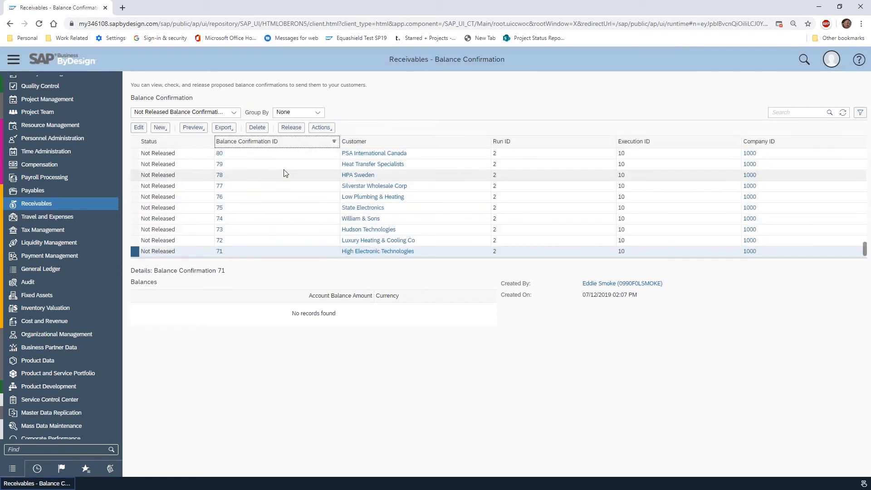
pyautogui.moveTo(864, 249); pyautogui.dragTo(856, 140)
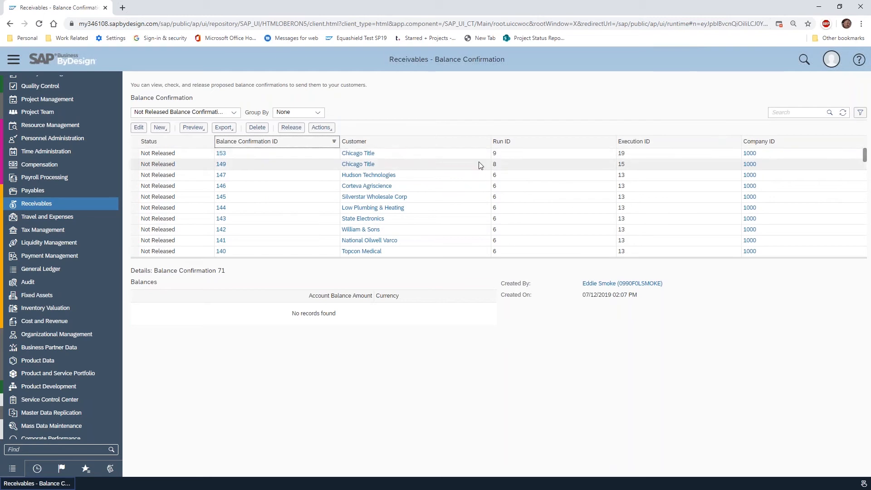
# Delete all older not released balance confirmations from ID 149 down to 71, keeping only Chicago Title's confirmation 153
pyautogui.click(134, 166)
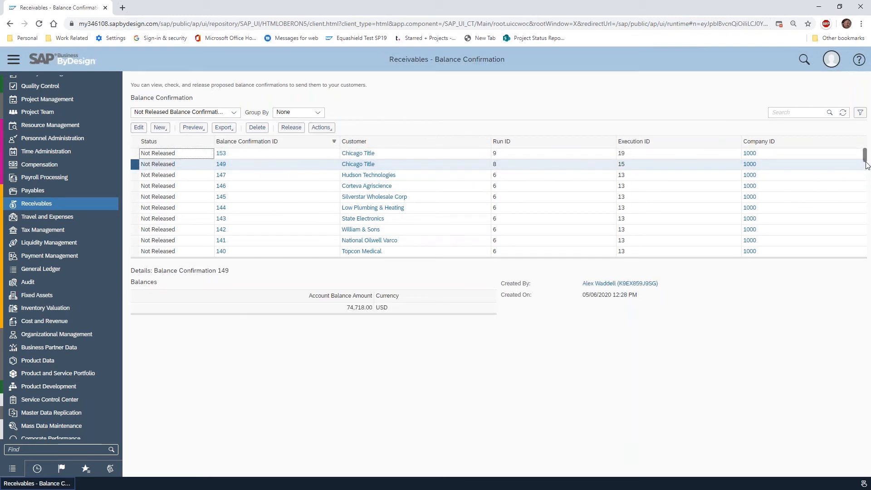
pyautogui.moveTo(864, 156); pyautogui.dragTo(870, 256)
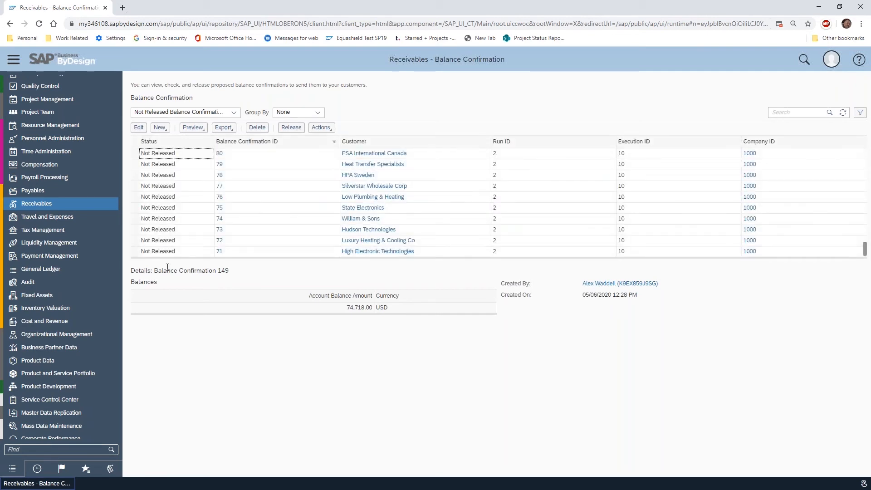
pyautogui.keyDown('shift'); pyautogui.click(134, 255); pyautogui.keyUp('shift')
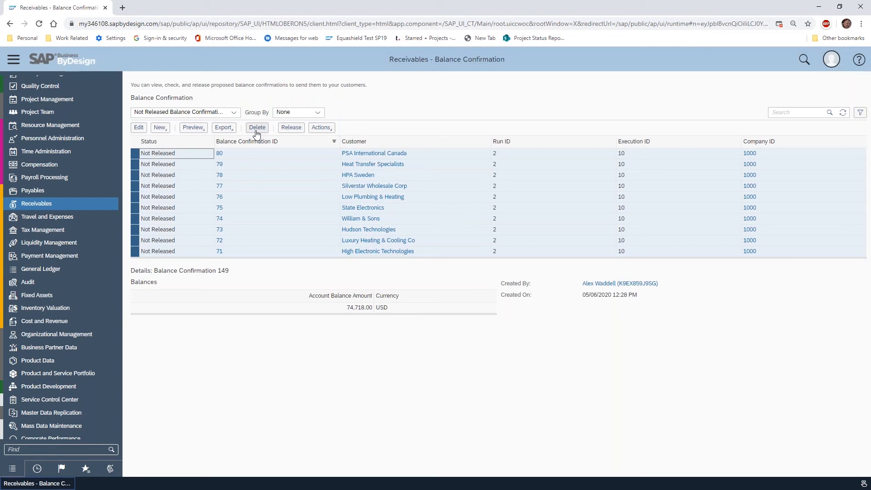
pyautogui.click(321, 128)
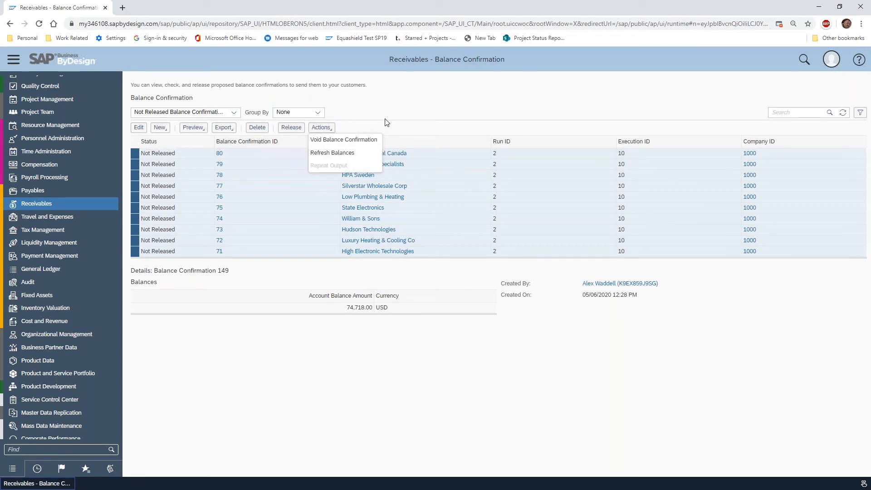
pyautogui.click(370, 112)
pyautogui.click(258, 127)
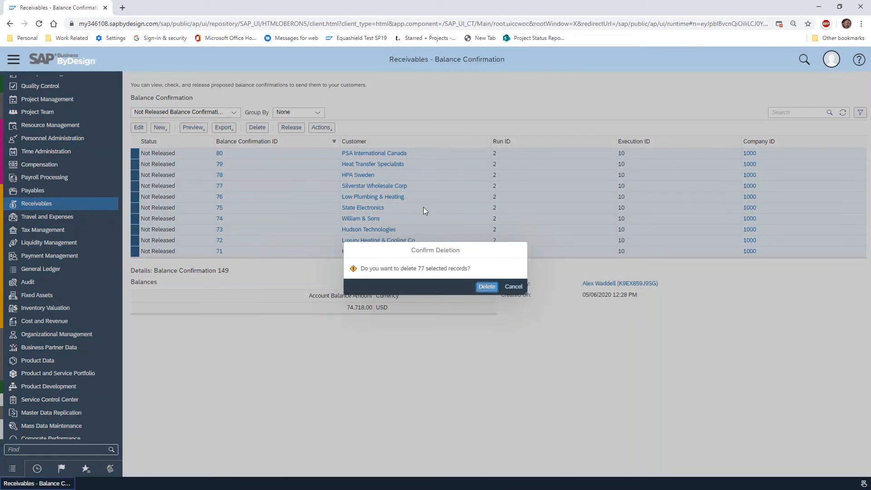
pyautogui.click(485, 289)
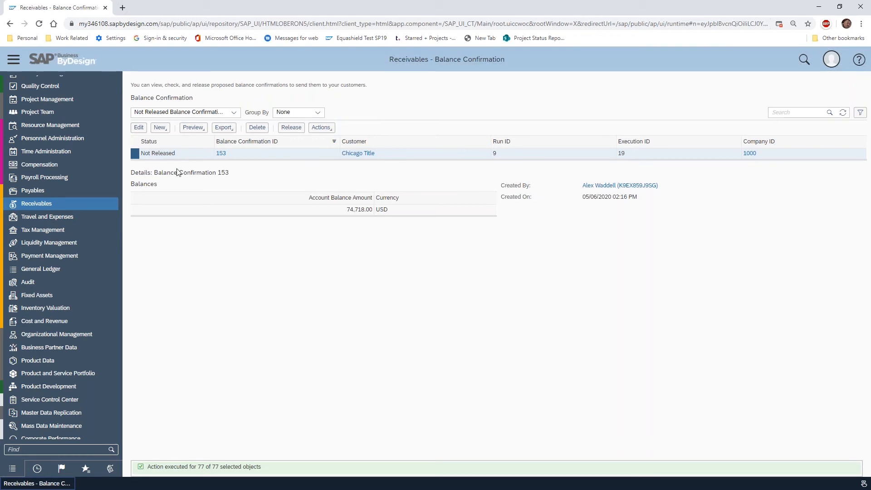
# Display all balance confirmations for comparison, and return to the not released ones
pyautogui.click(233, 112)
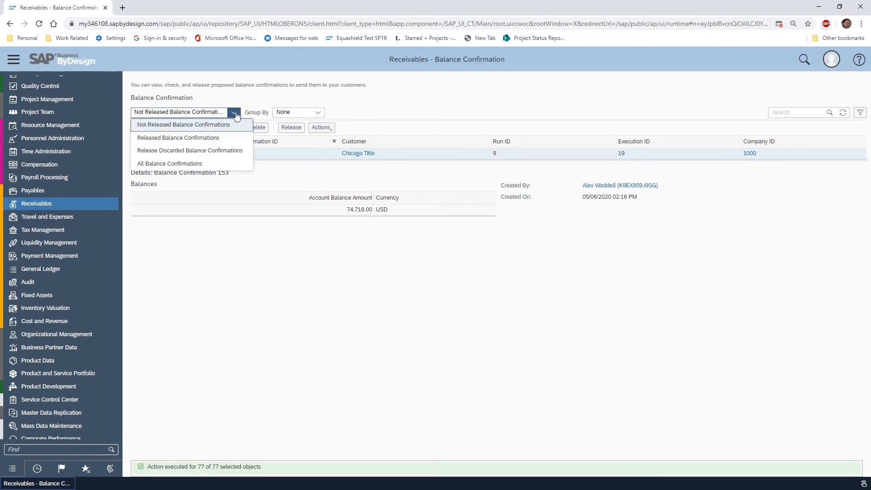
pyautogui.click(158, 163)
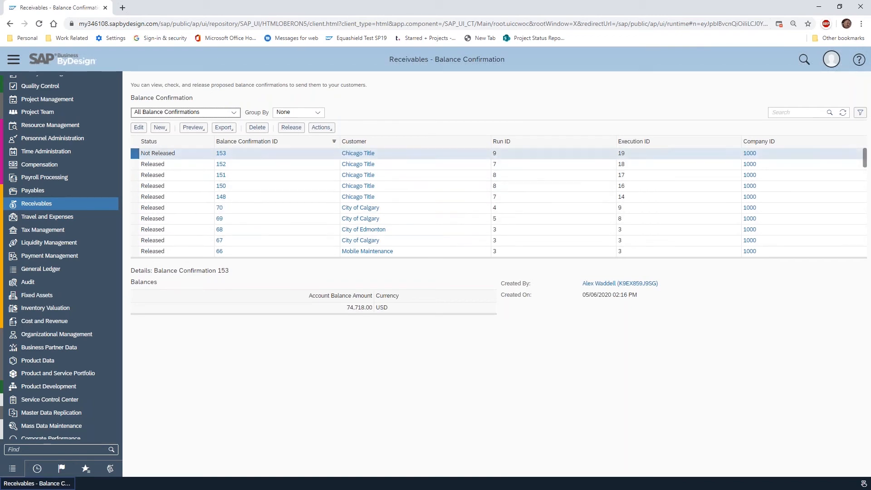
pyautogui.click(235, 113)
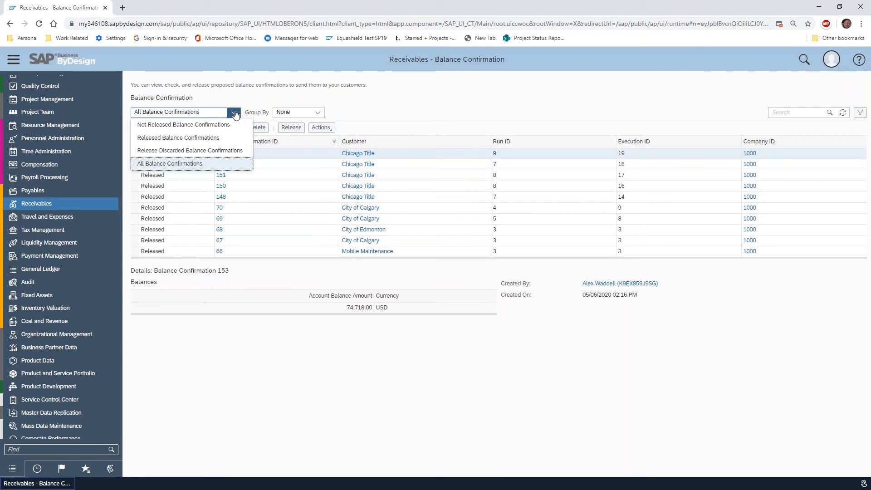
pyautogui.click(172, 125)
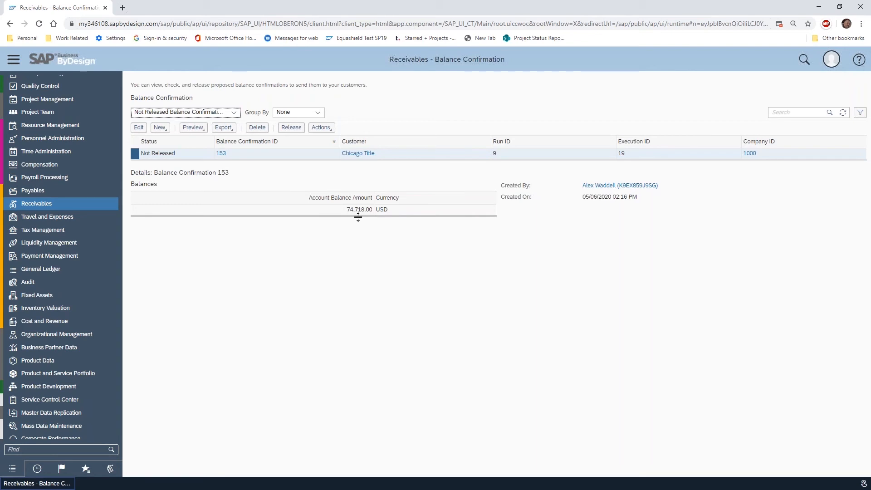
# Open Chicago Title's not released balance confirmation and review its general data, balances and documents
pyautogui.click(139, 127)
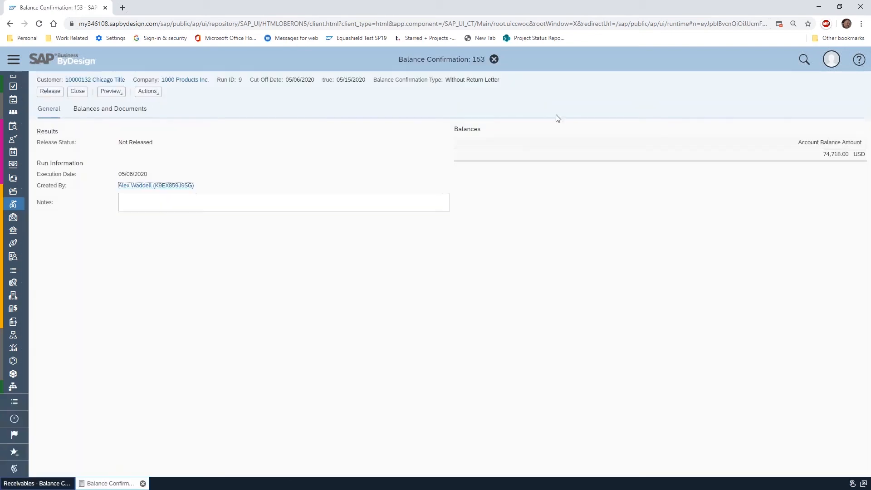
pyautogui.click(128, 113)
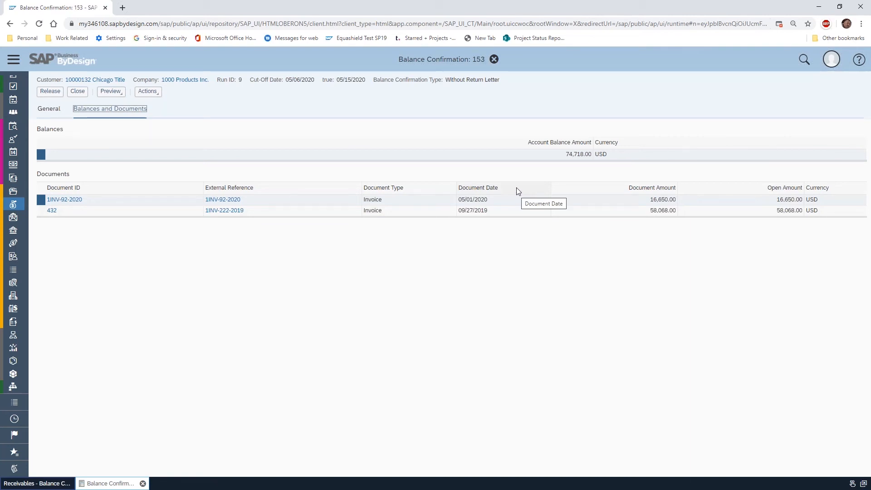
pyautogui.click(41, 114)
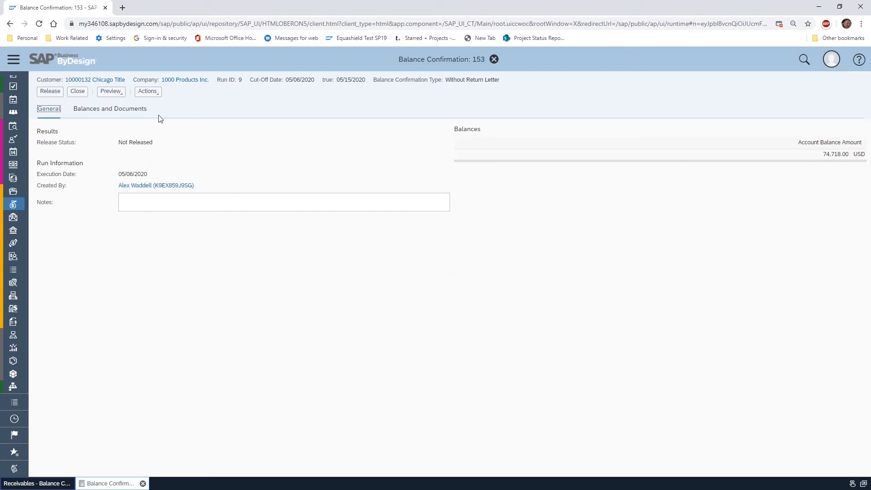
# Preview the printed balance confirmation letter for Chicago Title, examine the open items, and close the preview
pyautogui.click(113, 92)
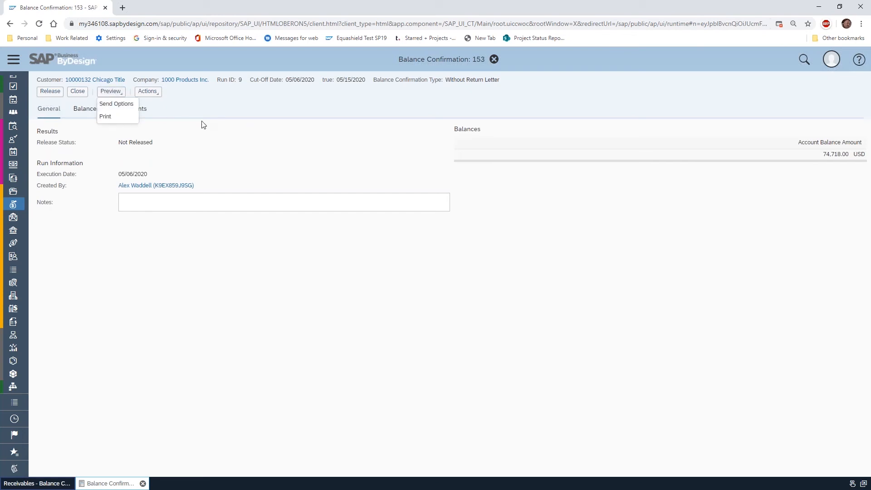
pyautogui.click(115, 115)
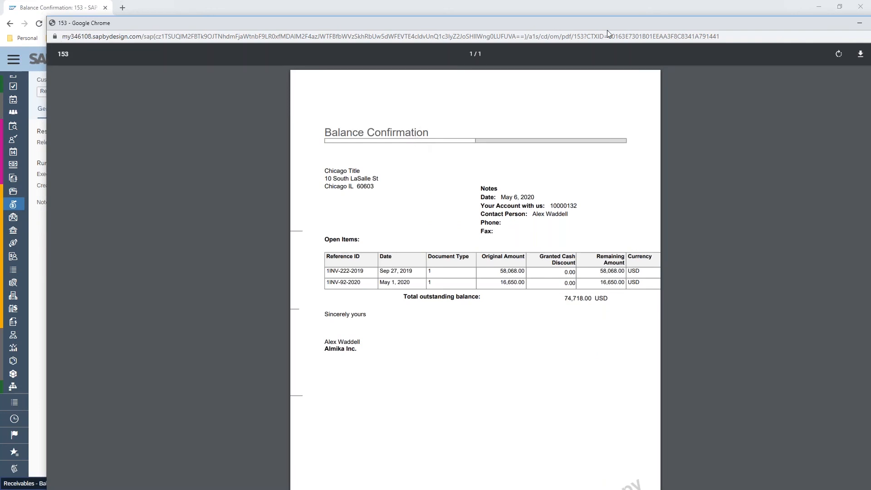
pyautogui.moveTo(613, 23); pyautogui.dragTo(586, 13)
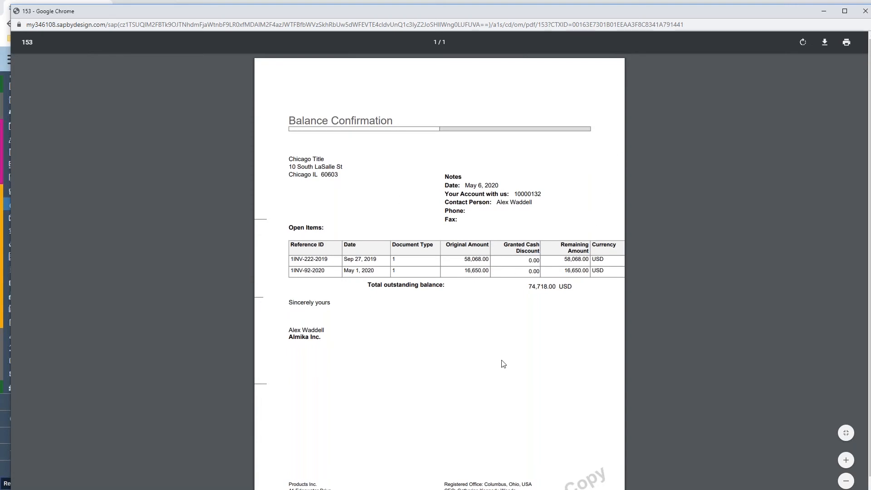
pyautogui.click(865, 11)
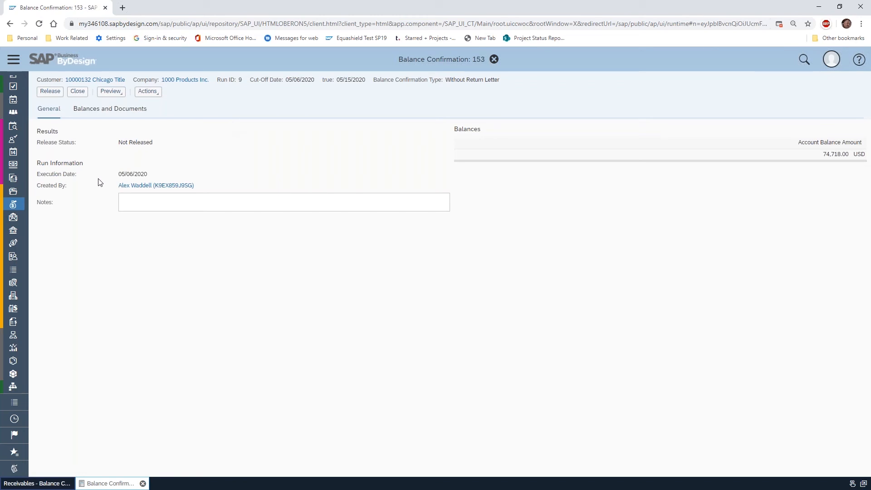
# Open the Form Template Selection view in Application and User Management
pyautogui.click(14, 60)
pyautogui.scroll(7, 52, 136)
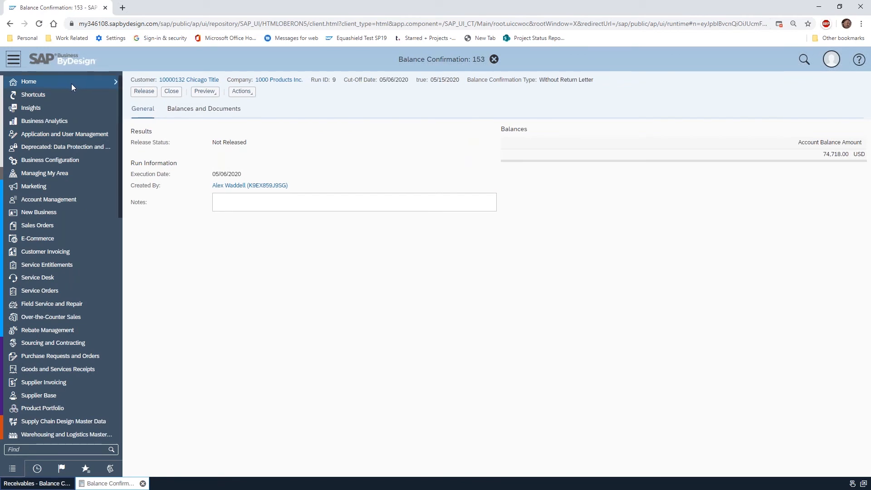
pyautogui.moveTo(64, 138)
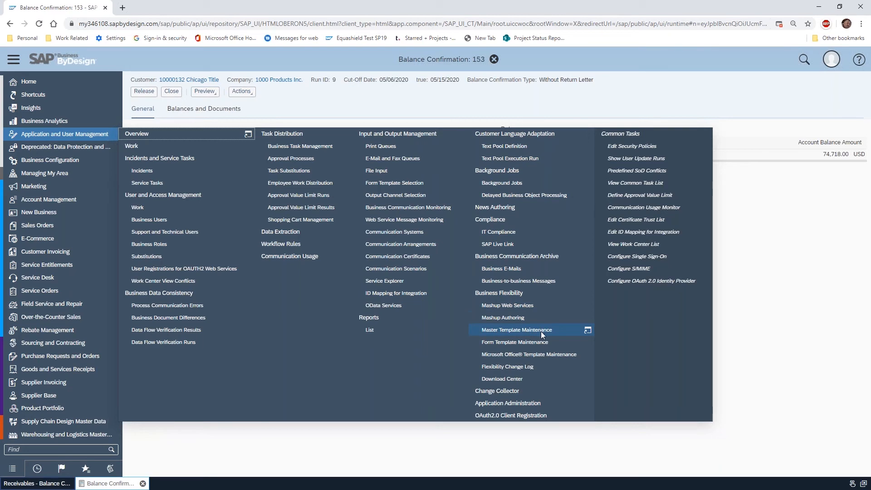
pyautogui.click(418, 186)
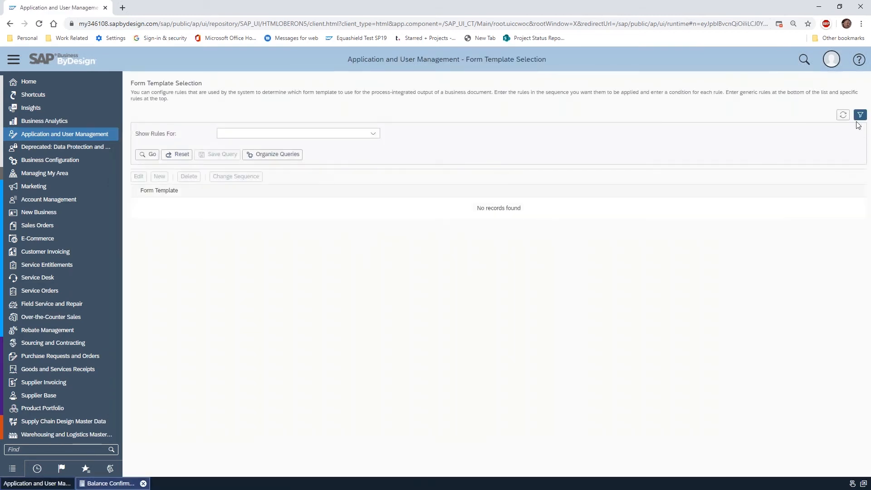
# Show the form template selection rules for Balance Confirmation and review the template assigned to each balance confirmation type
pyautogui.click(150, 155)
pyautogui.click(373, 134)
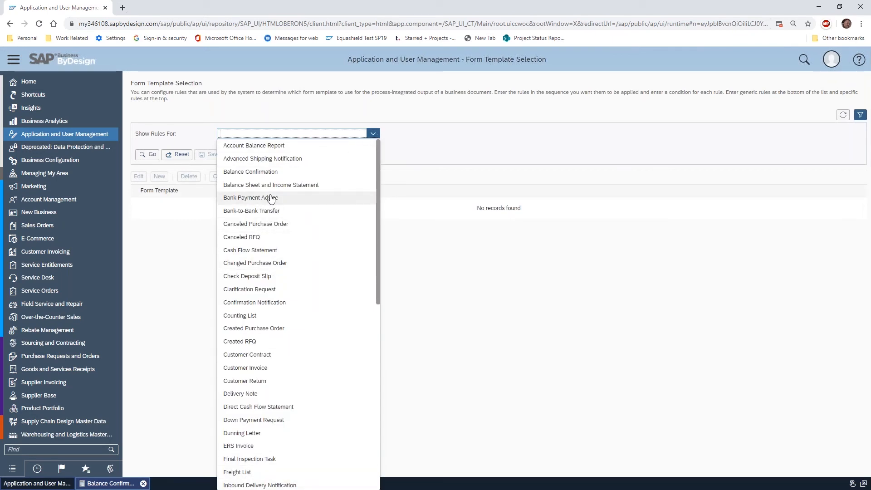
pyautogui.click(245, 171)
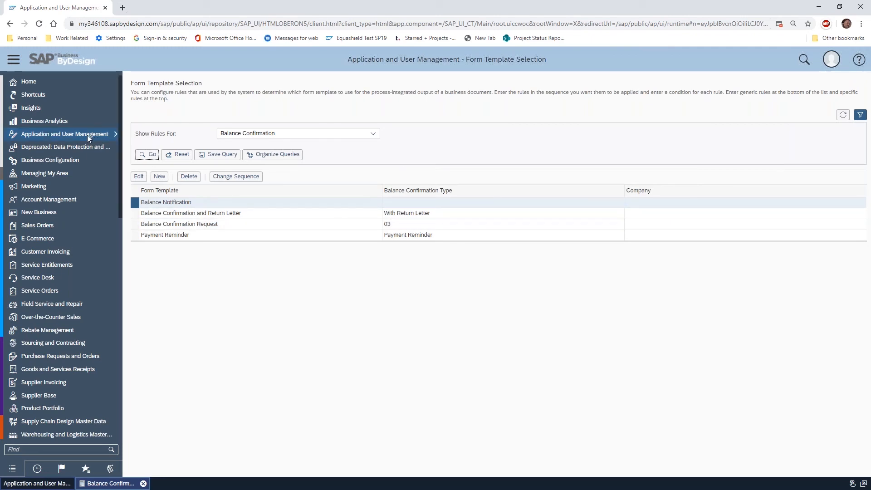
# Open the Master Template Maintenance view and list the available kinds of master templates
pyautogui.moveTo(111, 136)
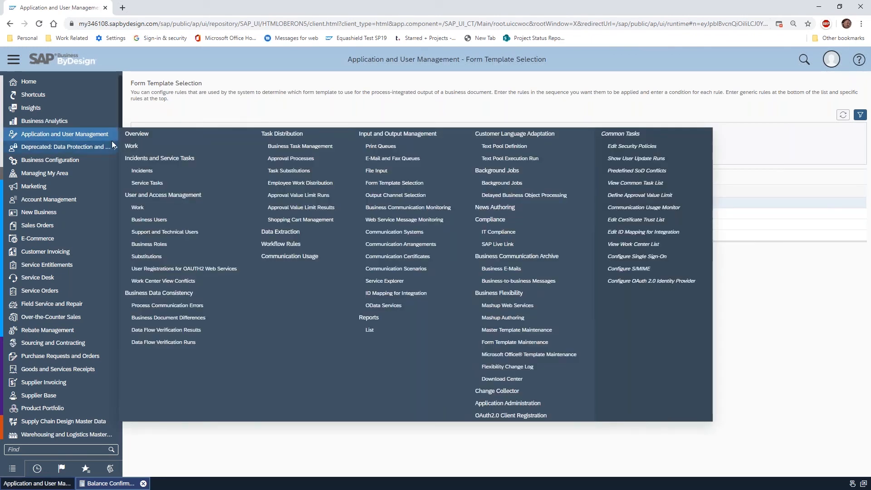
pyautogui.click(541, 331)
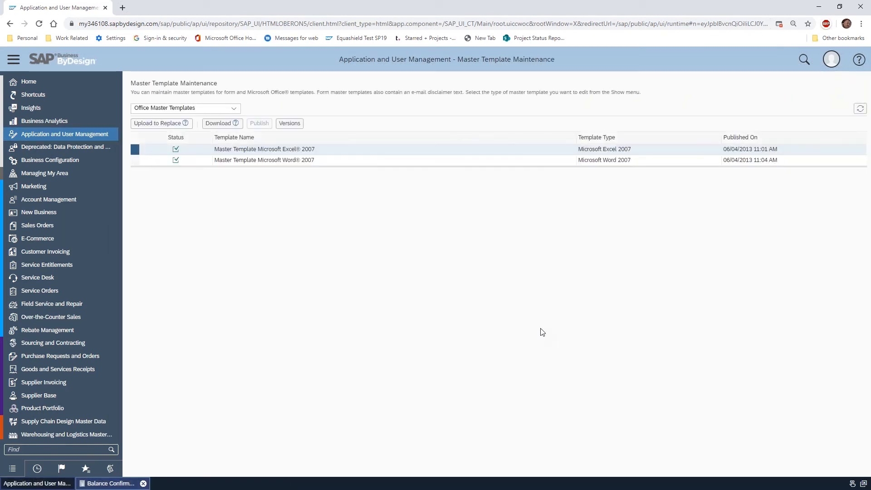
pyautogui.click(233, 108)
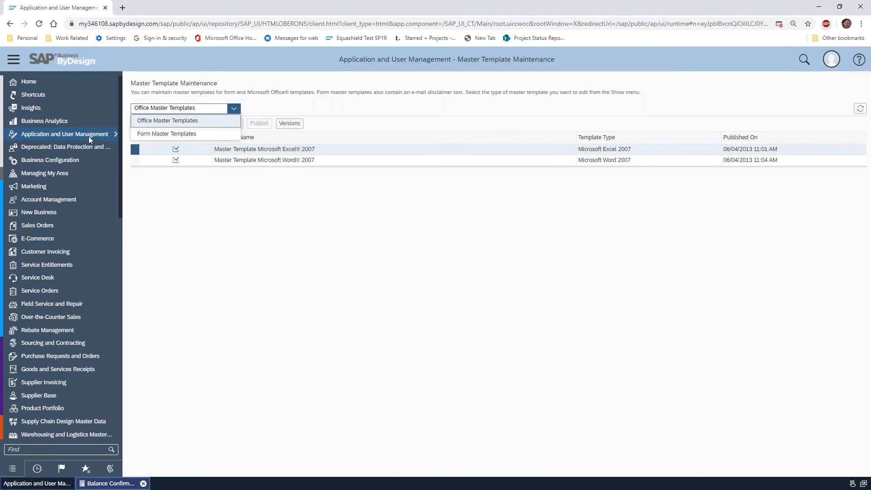
# Open the Form Template Maintenance view and filter the active forms by the Balance Confirmation template group
pyautogui.moveTo(89, 138)
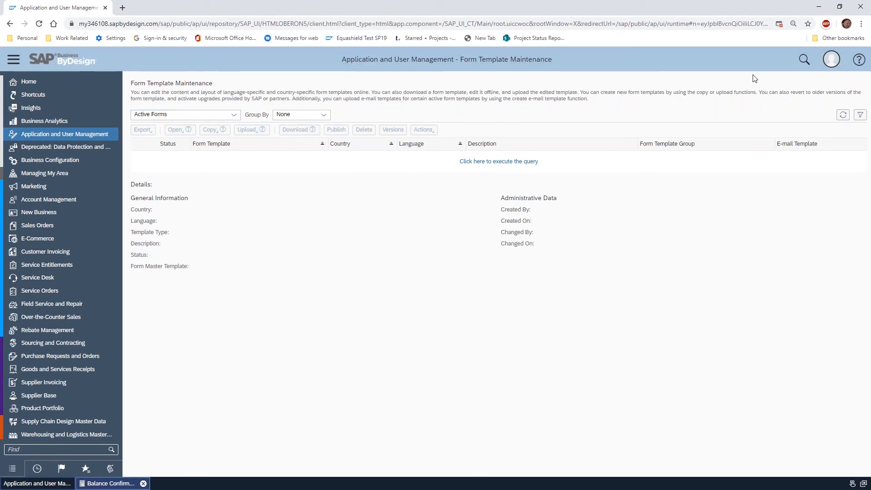
pyautogui.click(860, 115)
pyautogui.click(373, 147)
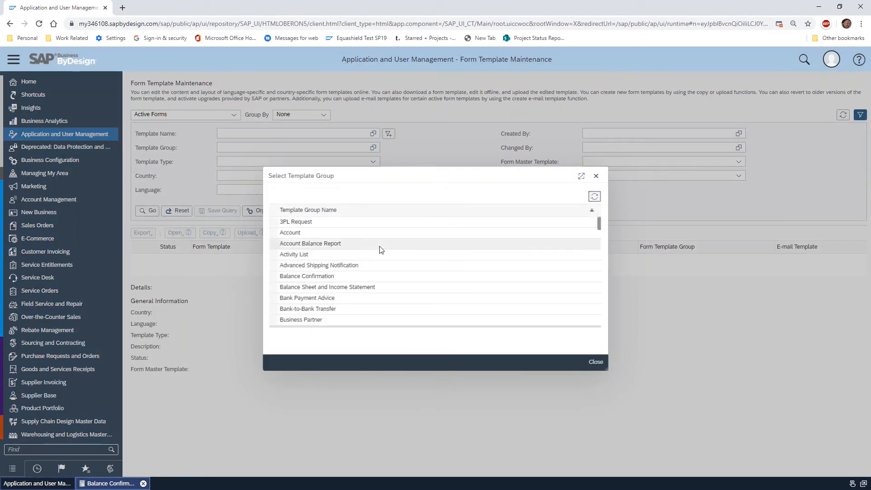
pyautogui.click(334, 279)
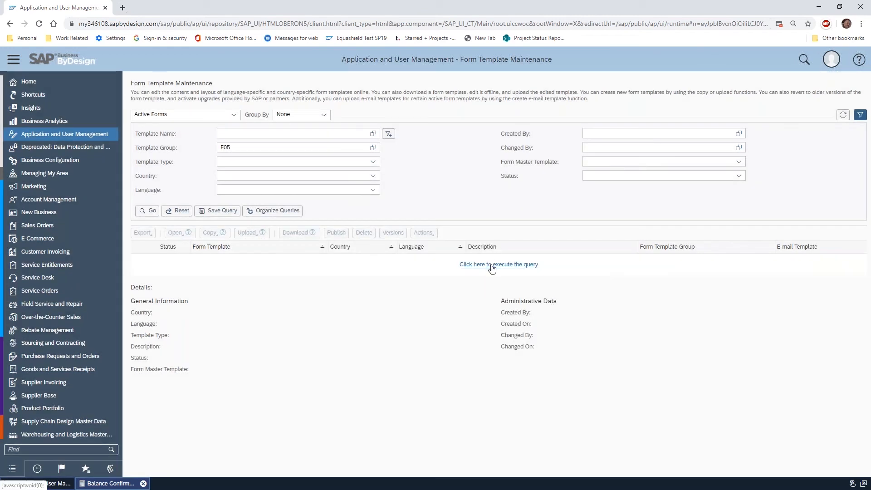
pyautogui.click(147, 211)
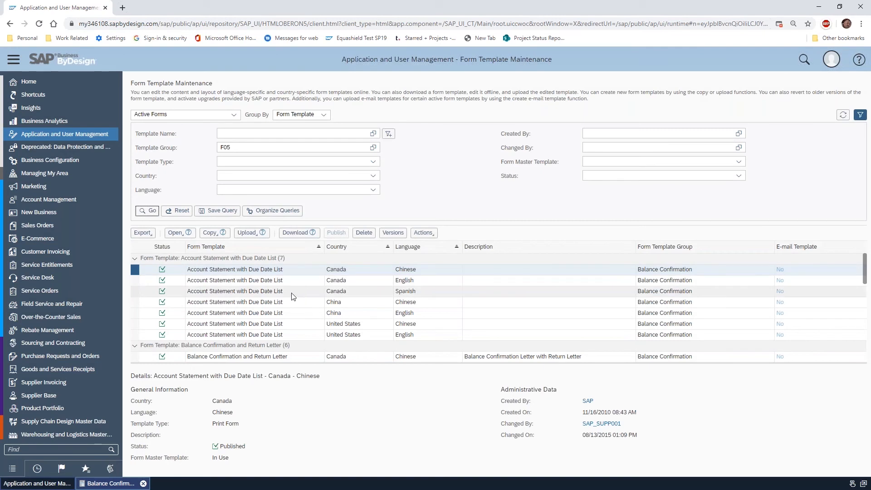
# Look through the balance confirmation templates and open the United States English Balance Confirmation and Return Letter in the Easy Form Editor
pyautogui.scroll(-5, 304, 286)
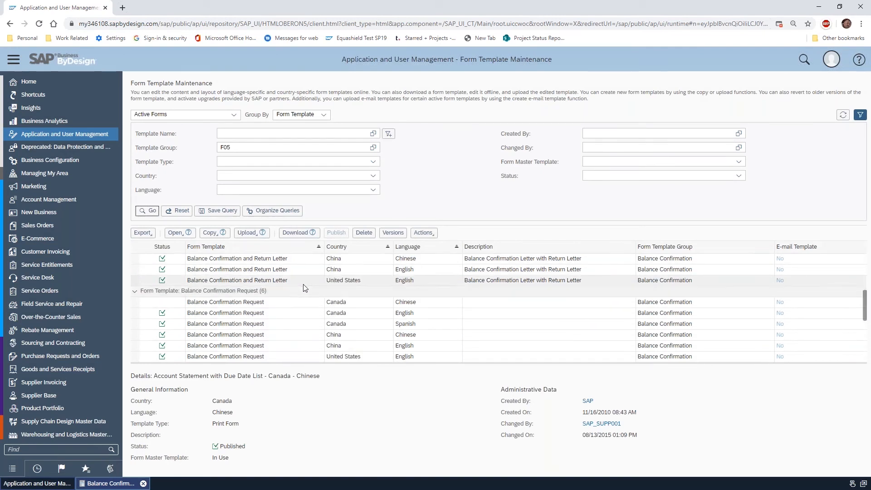
pyautogui.scroll(-2, 306, 288)
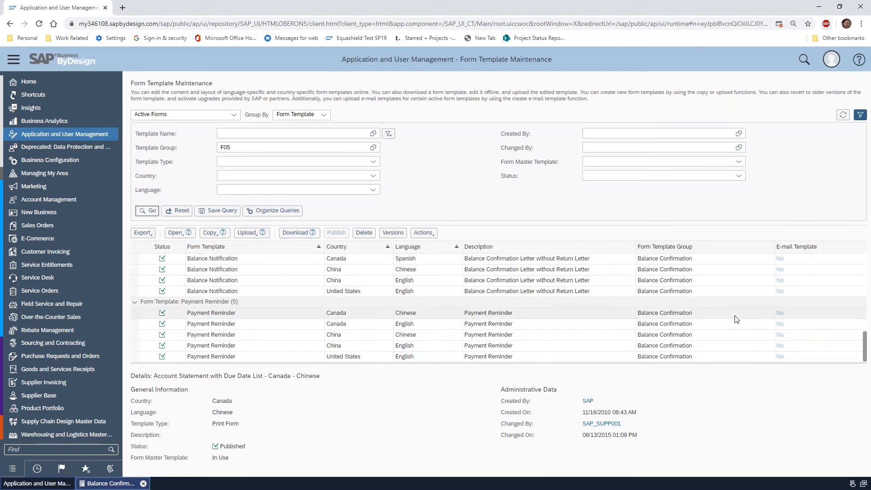
pyautogui.scroll(3, 225, 279)
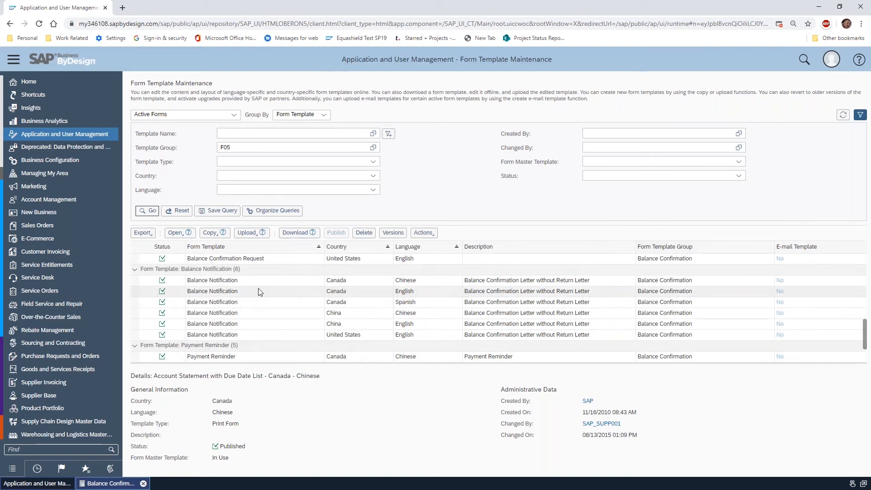
pyautogui.scroll(4, 225, 272)
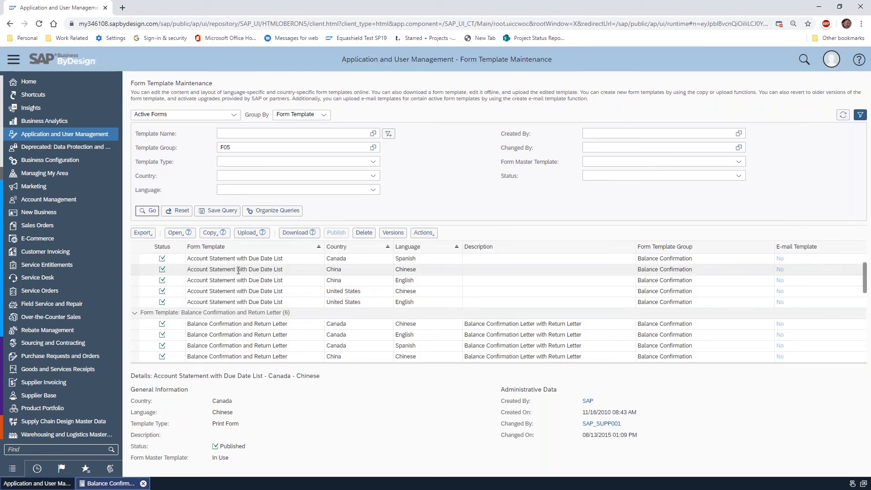
pyautogui.scroll(-3, 241, 275)
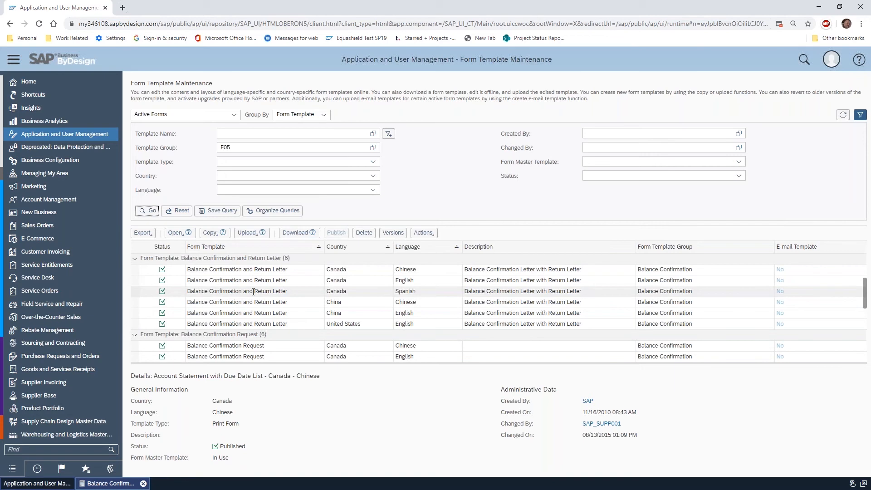
pyautogui.click(135, 323)
pyautogui.click(185, 234)
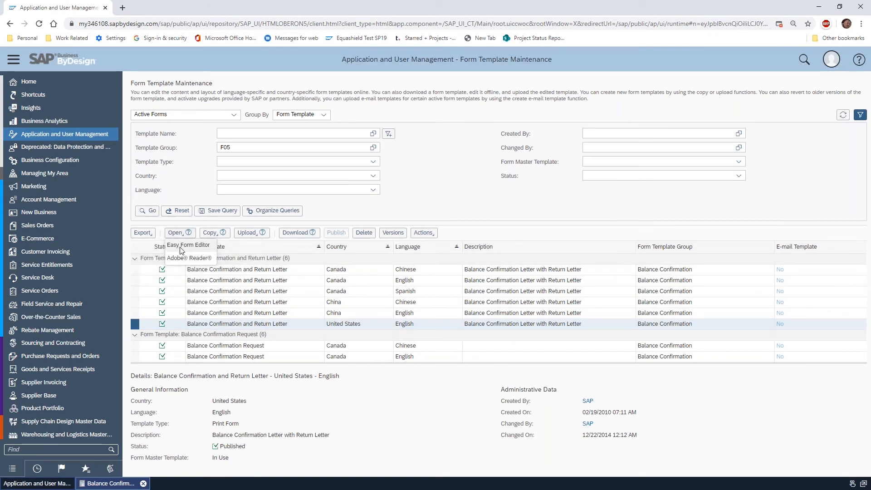
pyautogui.click(175, 248)
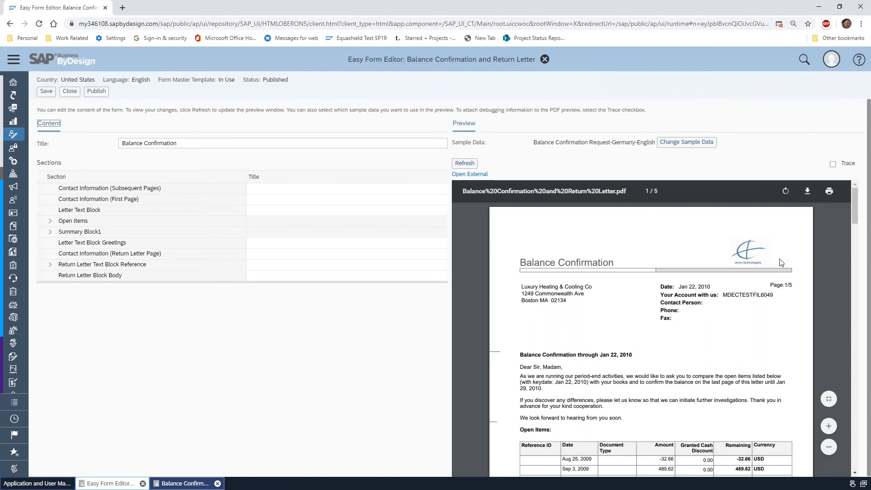
# Examine the template's letter text and open items in the preview, and close the form editor without saving
pyautogui.scroll(-3, 774, 343)
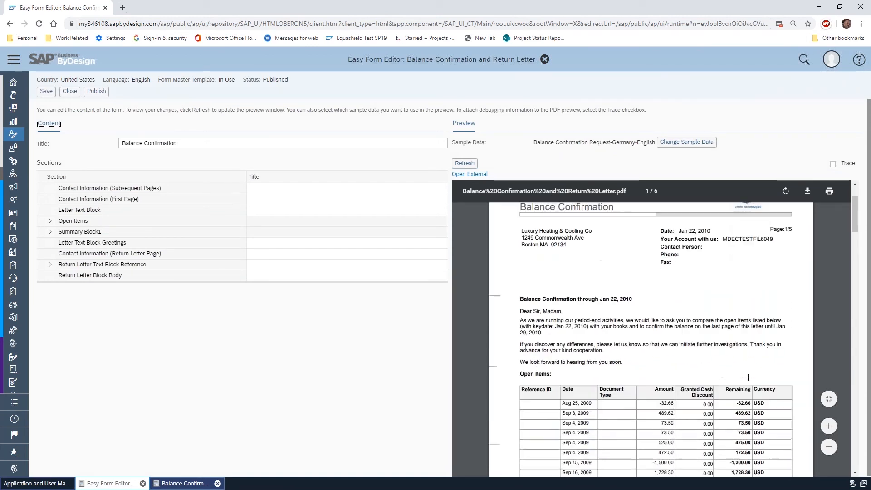
pyautogui.scroll(3, 755, 363)
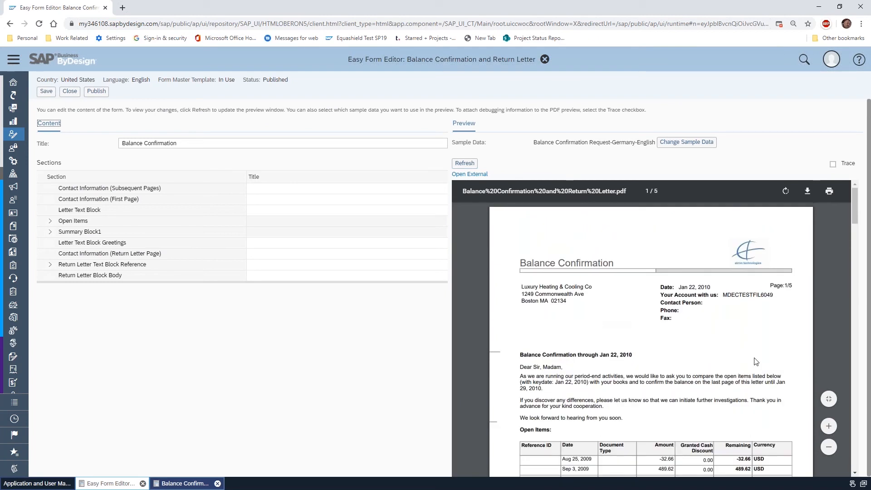
pyautogui.scroll(-10, 758, 365)
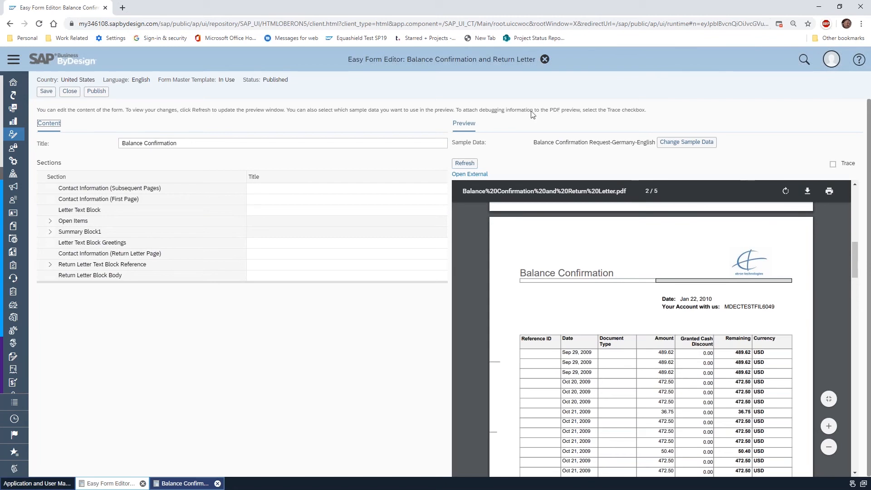
pyautogui.click(70, 91)
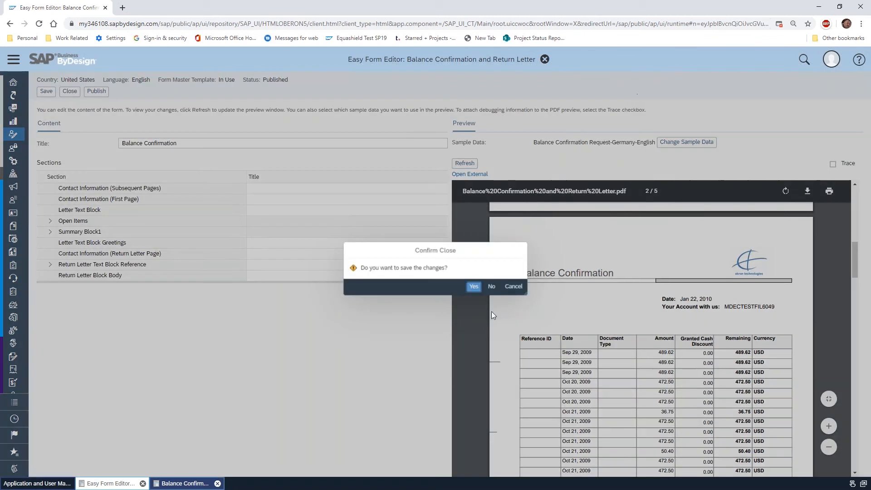
pyautogui.click(491, 286)
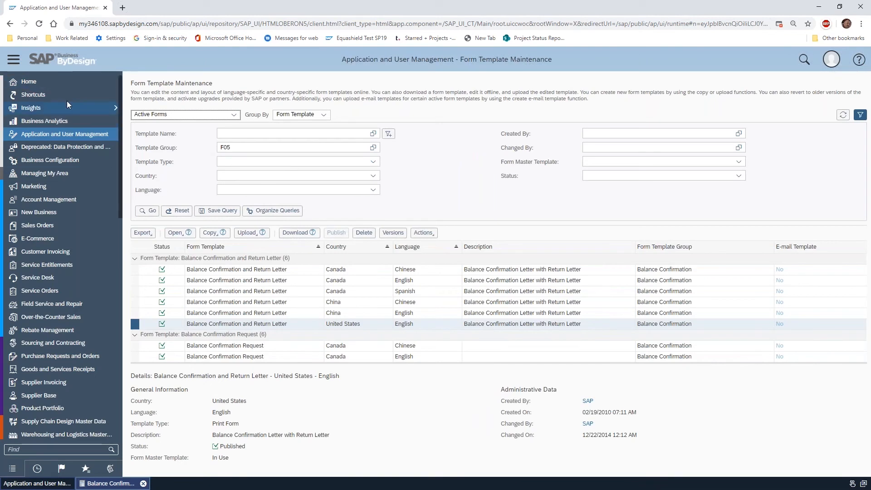
# Return to the open Chicago Title balance confirmation and close it
pyautogui.scroll(-4, 45, 112)
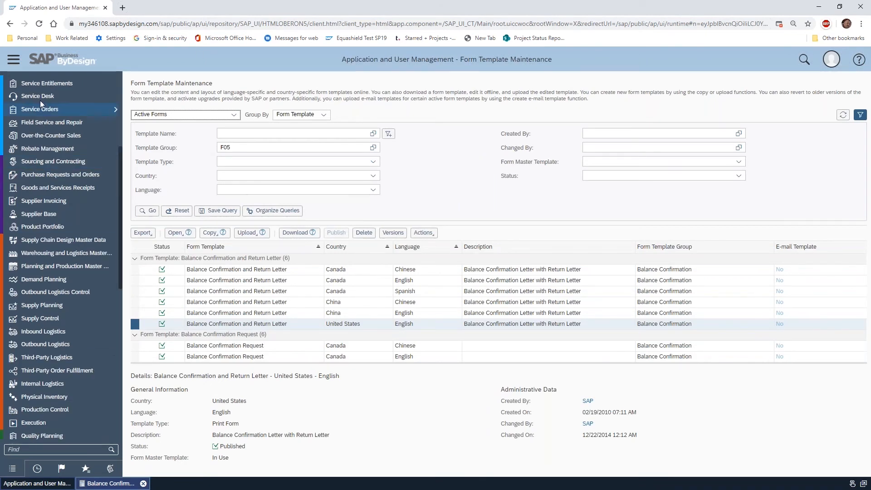
pyautogui.click(109, 483)
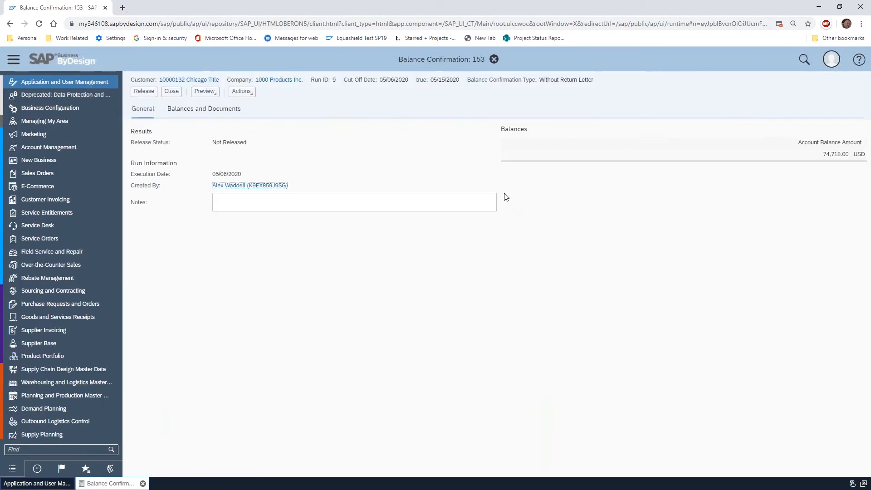
pyautogui.click(171, 90)
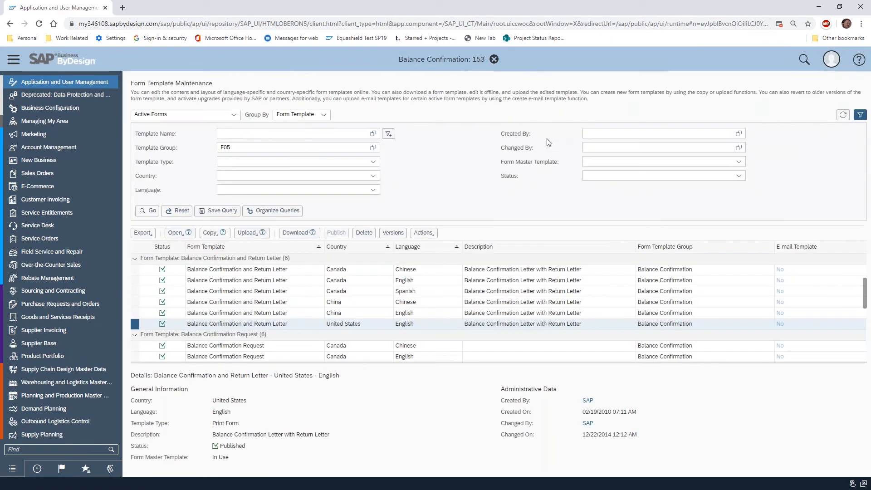
# Open the Balance Confirmation view in Receivables
pyautogui.scroll(-7, 65, 154)
pyautogui.scroll(-4, 66, 182)
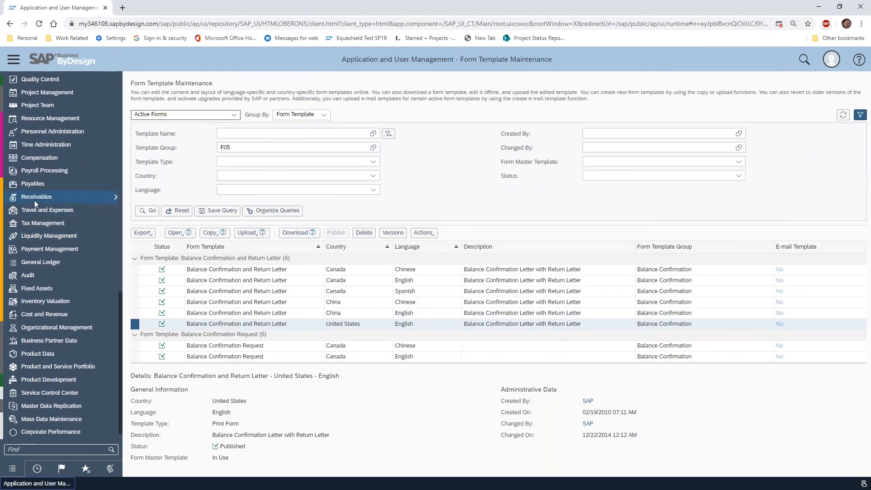
pyautogui.moveTo(100, 200)
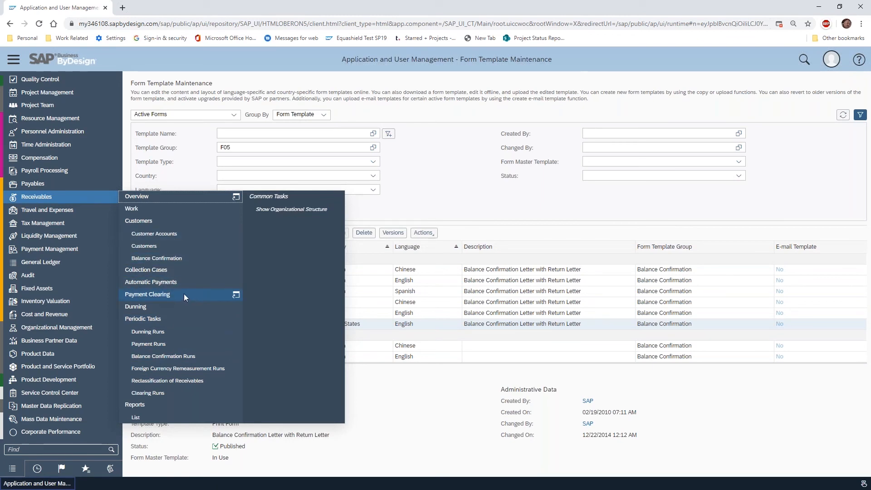
pyautogui.click(188, 258)
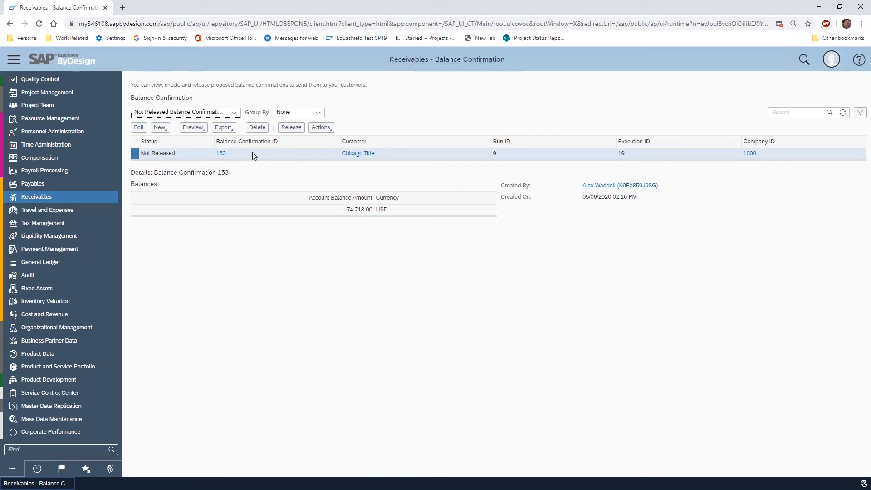
# In Chicago Title's send options, set the template to Balance Confirmation and Return Letter and the output channel to Printer, and apply
pyautogui.click(193, 127)
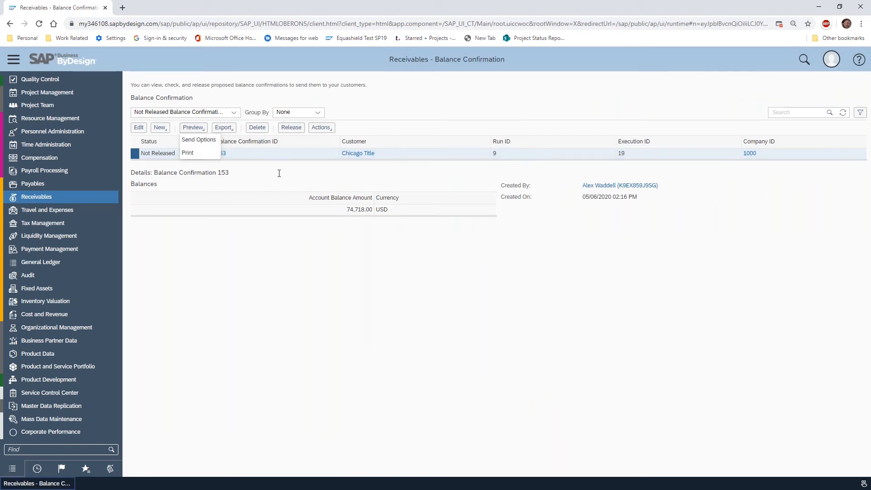
pyautogui.click(200, 141)
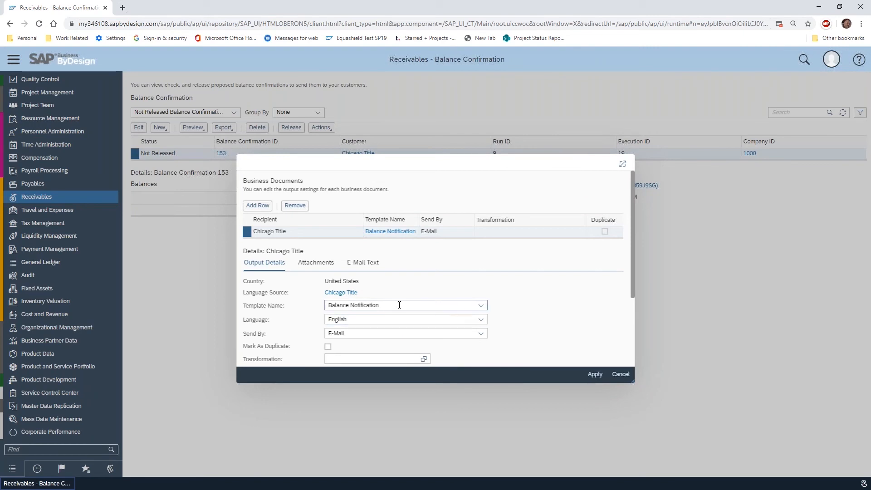
pyautogui.click(480, 307)
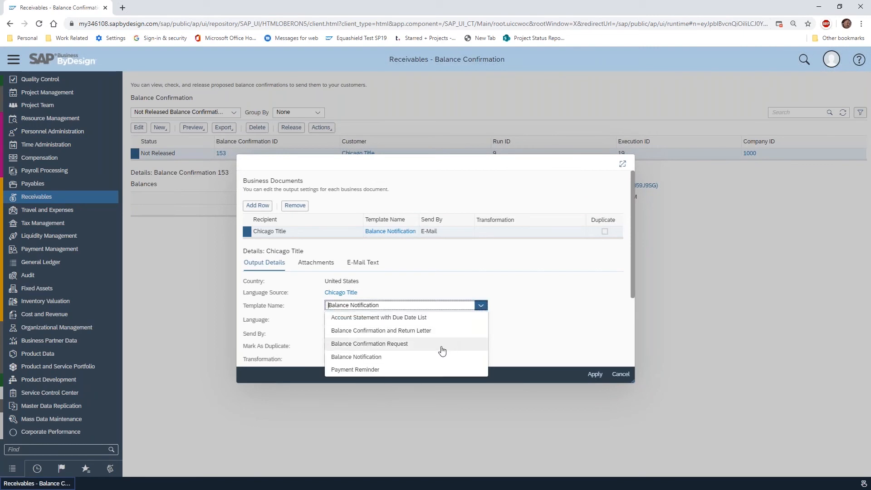
pyautogui.click(415, 331)
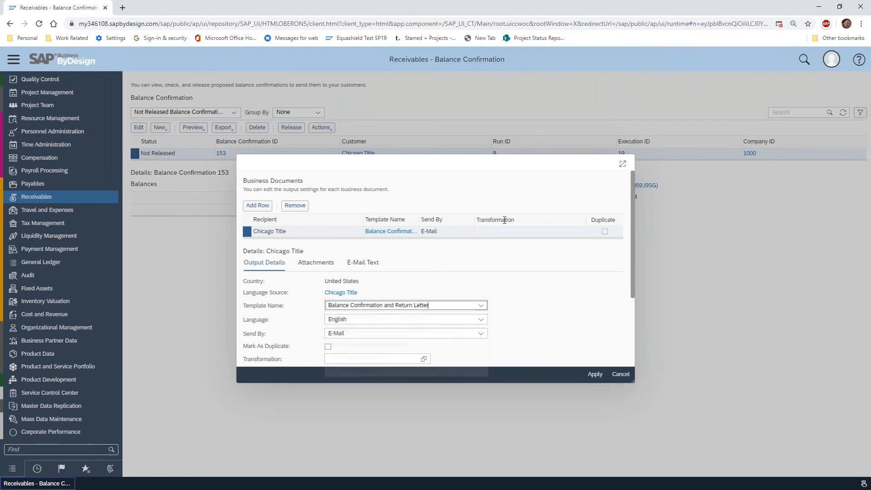
pyautogui.click(601, 375)
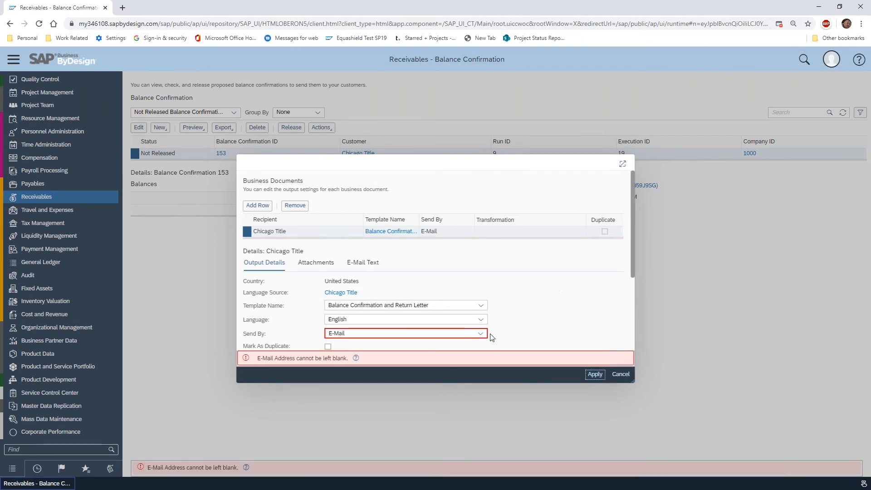
pyautogui.click(480, 334)
pyautogui.click(355, 399)
pyautogui.click(594, 375)
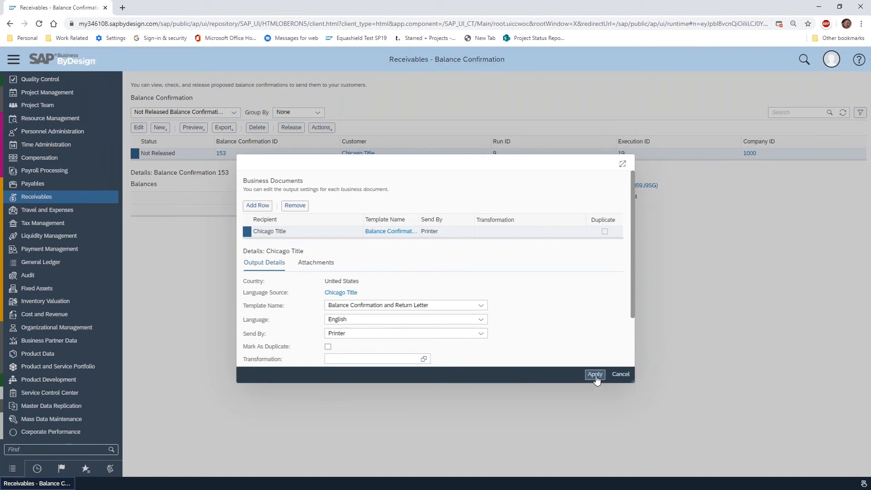
# Preview the printed balance confirmation with return letter for Chicago Title
pyautogui.click(195, 127)
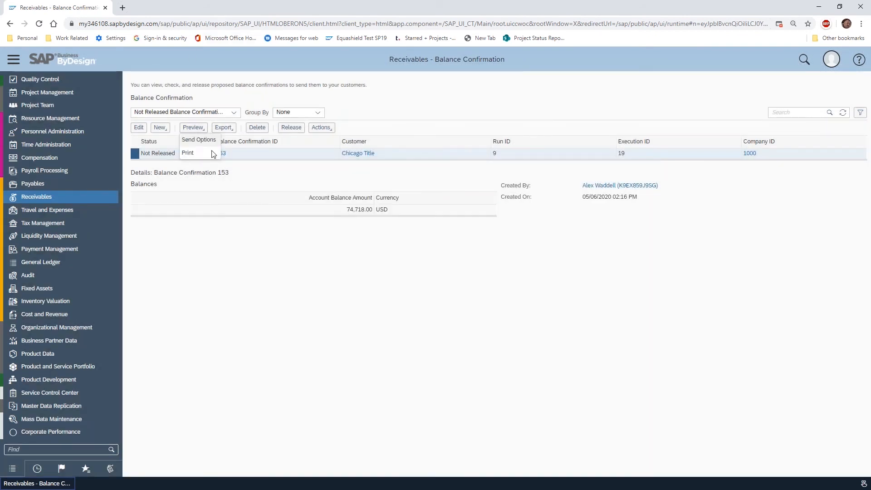
pyautogui.click(192, 153)
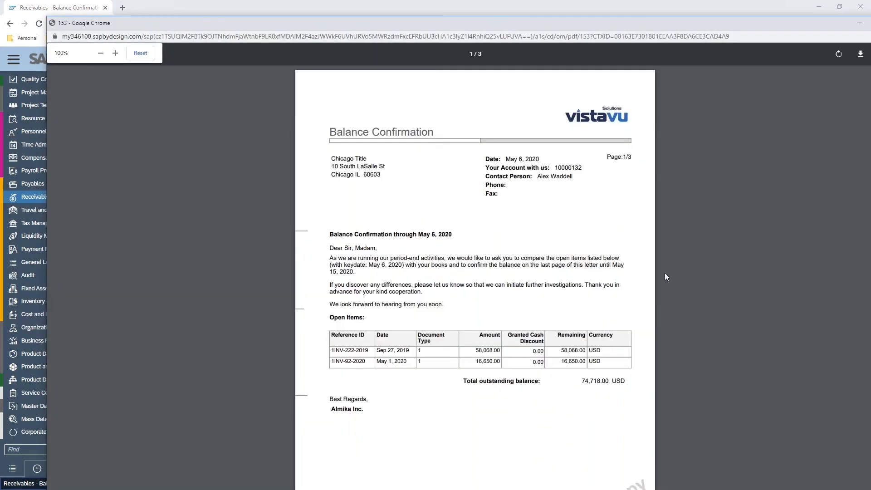
# Read through Chicago Title's balance confirmation and return letter to the last page, and close the preview
pyautogui.scroll(-3, 556, 277)
pyautogui.scroll(-10, 556, 277)
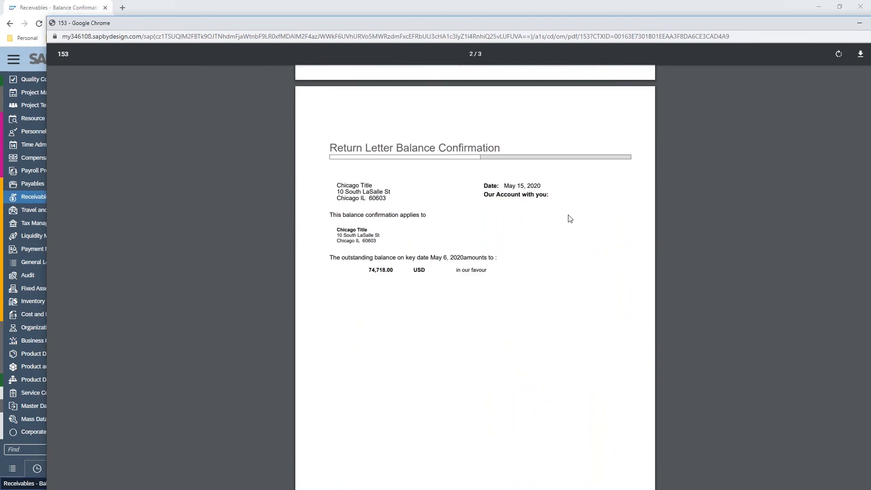
pyautogui.scroll(-3, 525, 252)
pyautogui.scroll(-7, 551, 293)
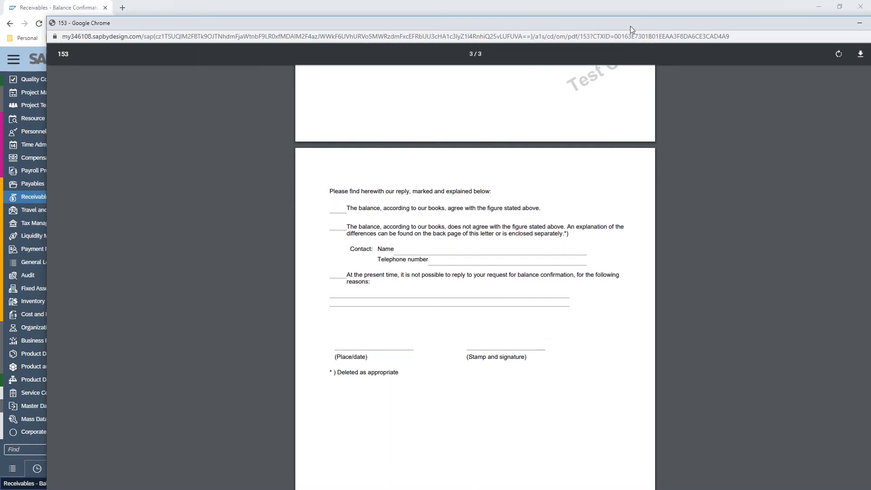
pyautogui.moveTo(630, 26); pyautogui.dragTo(595, 20)
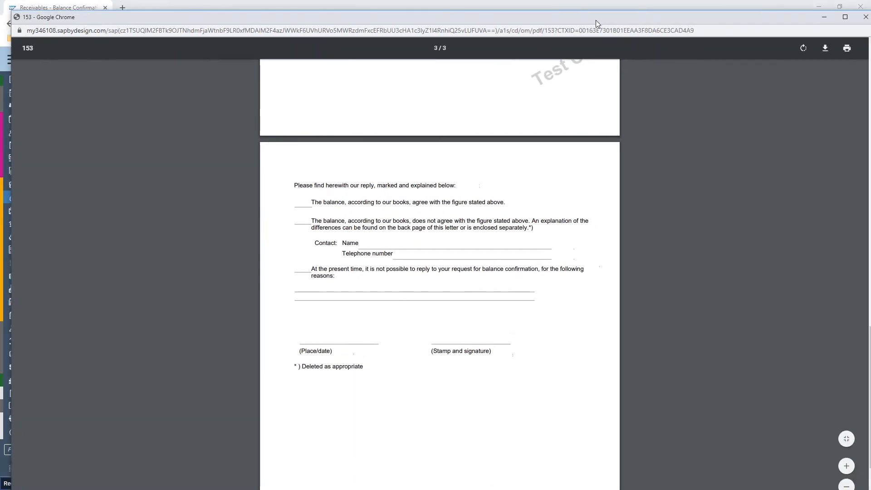
pyautogui.click(865, 18)
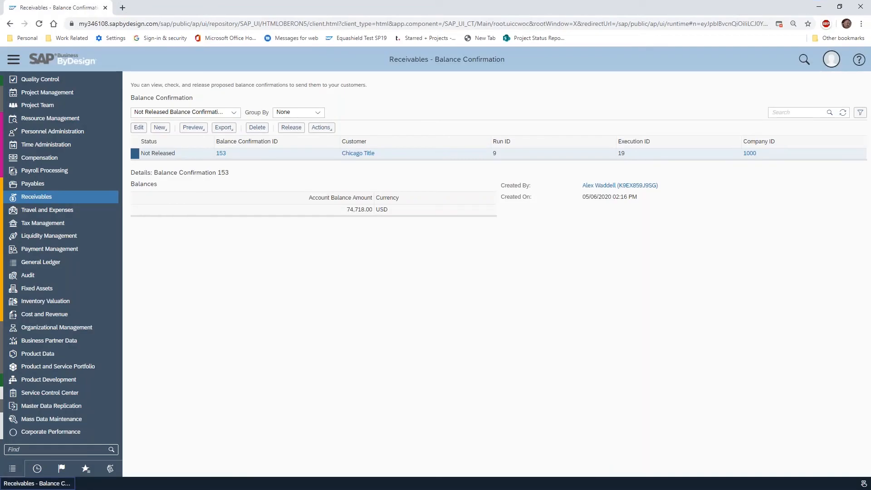
# In Chicago Title's send options, set the output channel to E-Mail, add a To row with the recipient's e-mail address, and apply
pyautogui.click(203, 131)
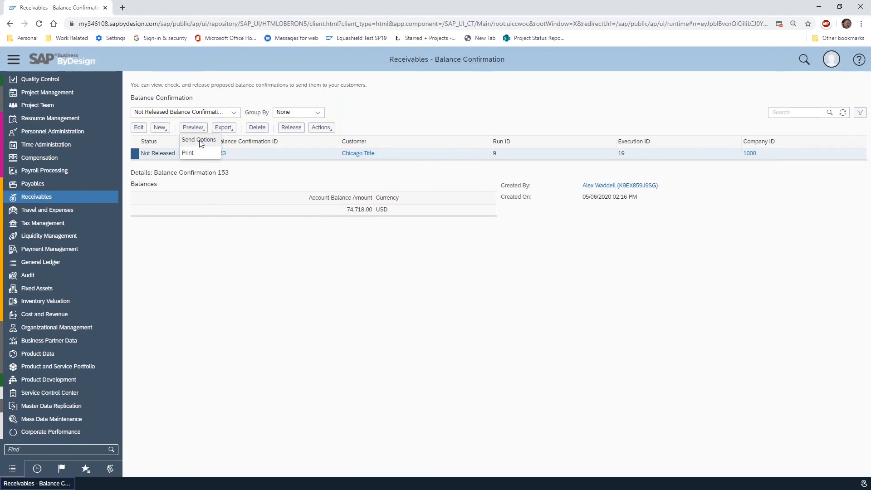
pyautogui.click(202, 143)
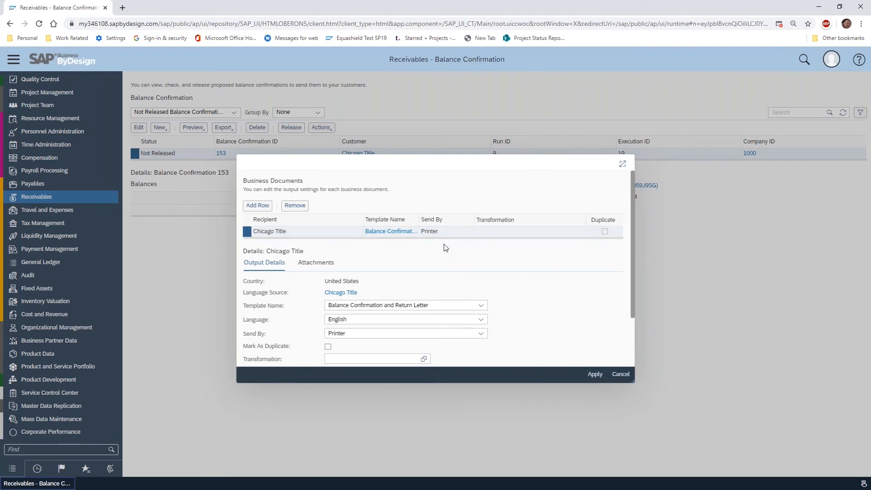
pyautogui.click(480, 333)
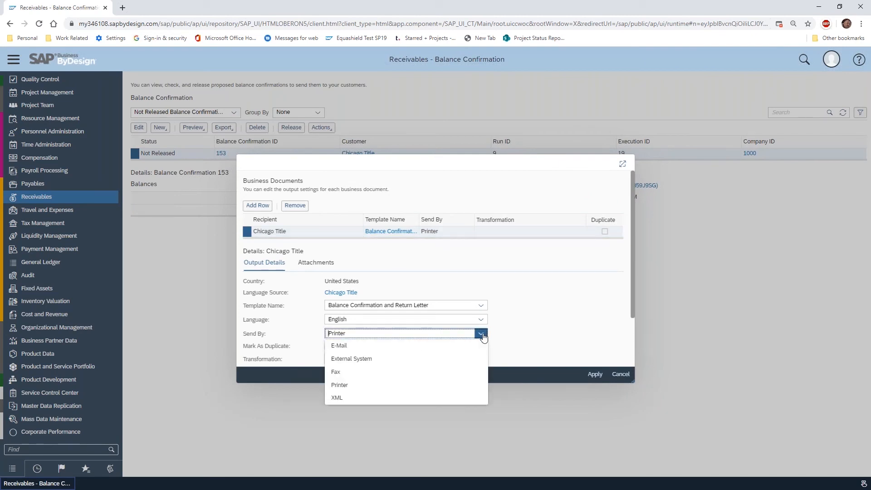
pyautogui.click(343, 345)
pyautogui.scroll(-3, 546, 301)
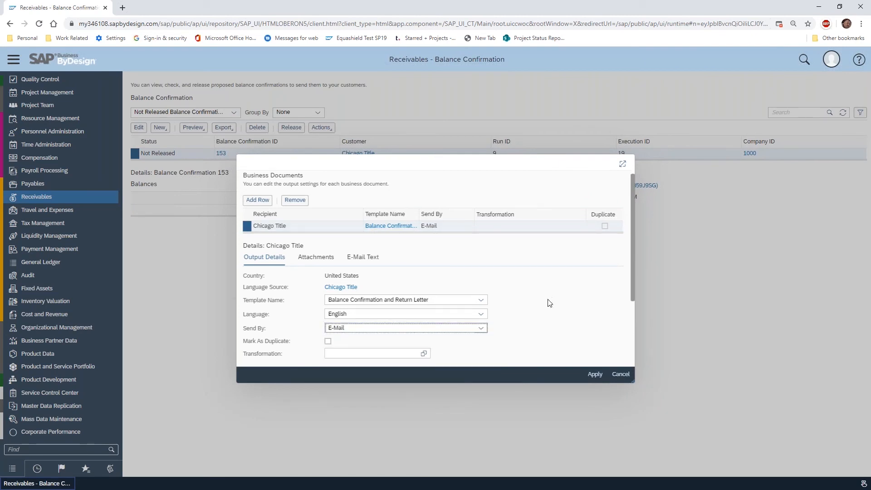
pyautogui.click(258, 303)
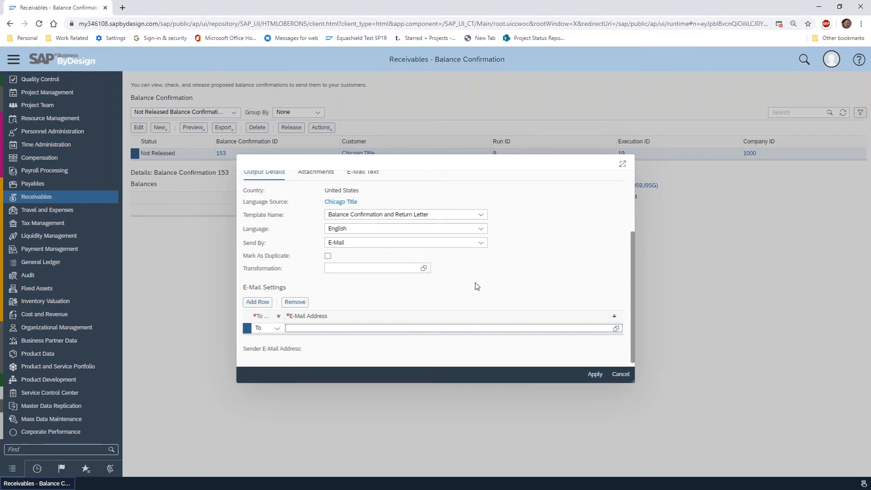
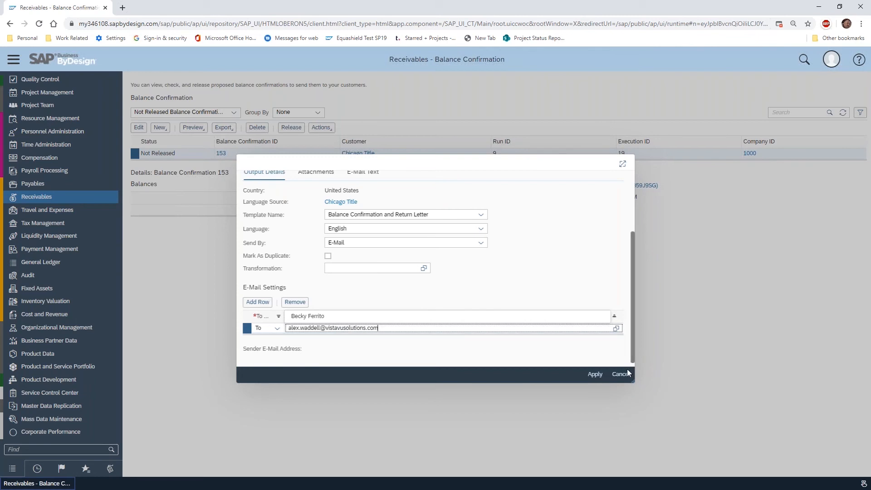
pyautogui.click(594, 379)
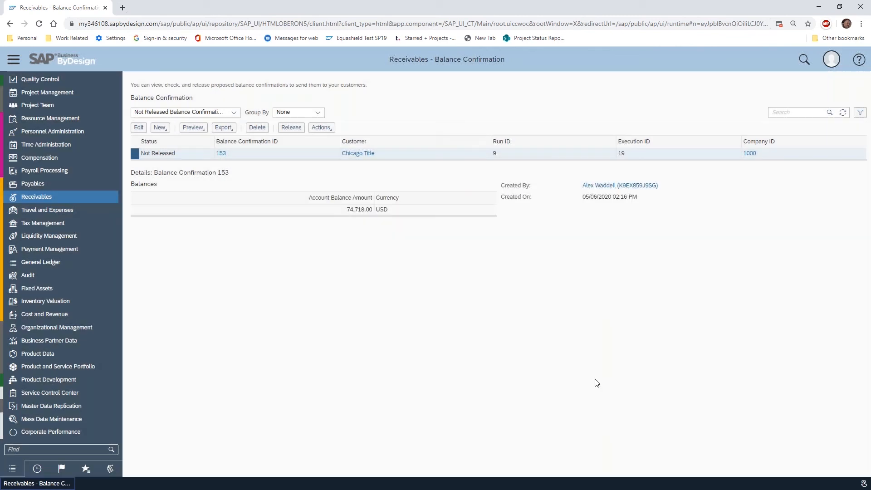
# Preview the print version of Chicago Title's balance confirmation again and close it
pyautogui.click(201, 128)
pyautogui.click(198, 152)
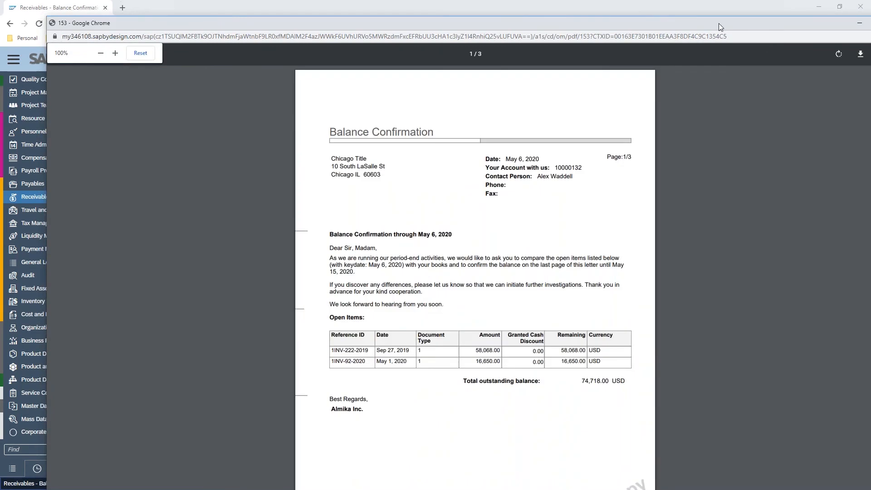
pyautogui.moveTo(718, 23); pyautogui.dragTo(664, 13)
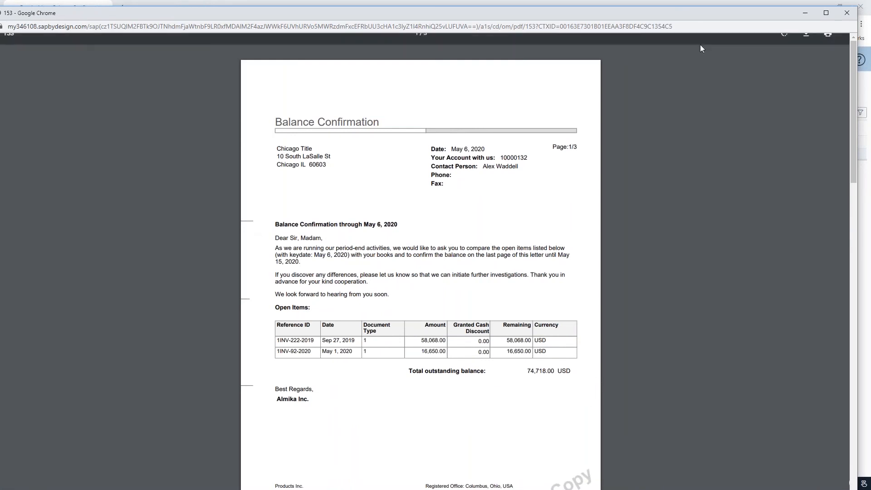
pyautogui.click(846, 13)
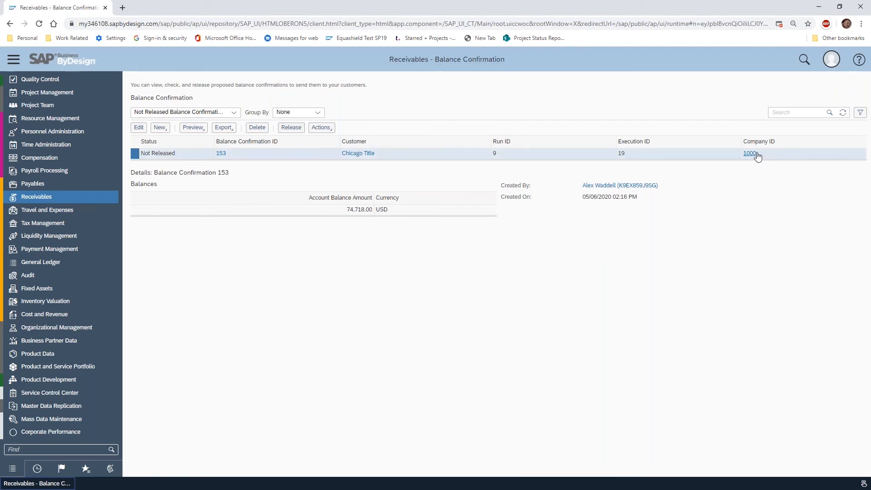
# Release Chicago Title's balance confirmation and check the delivered e-mail with its PDF attachment in Outlook
pyautogui.click(291, 127)
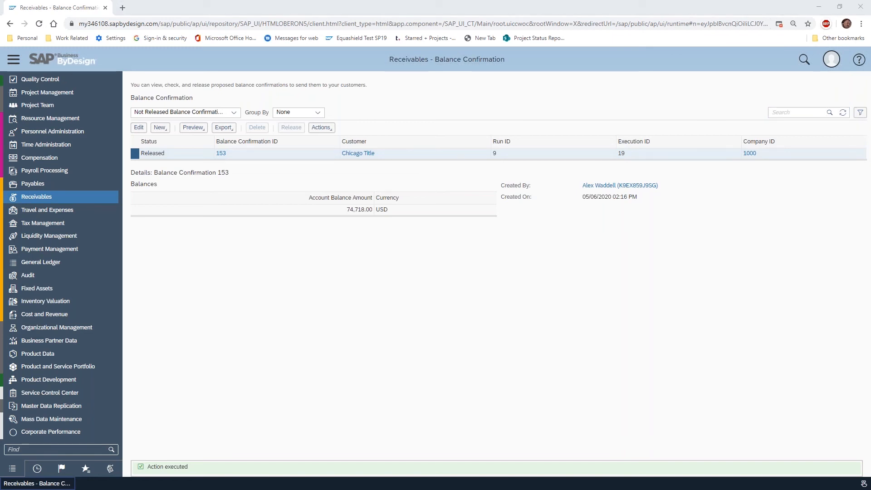
pyautogui.moveTo(1, 205); pyautogui.dragTo(275, 61)
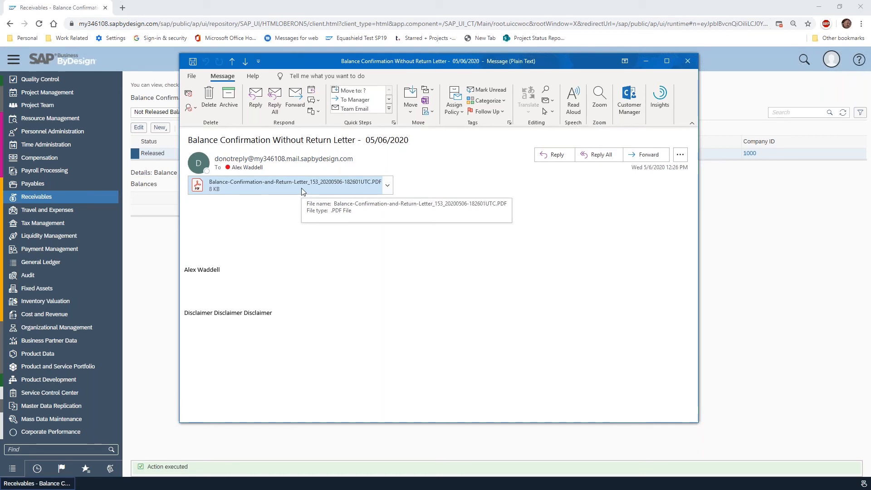
pyautogui.moveTo(587, 63); pyautogui.dragTo(0, 63)
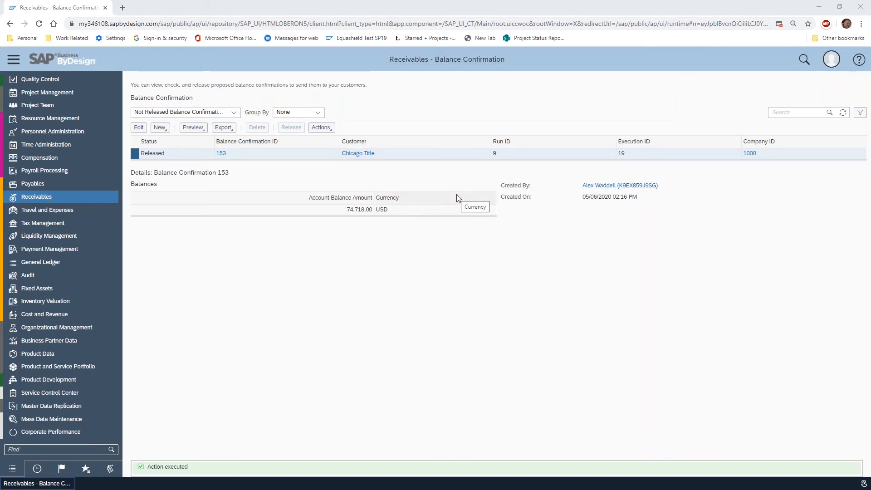
pyautogui.click(322, 129)
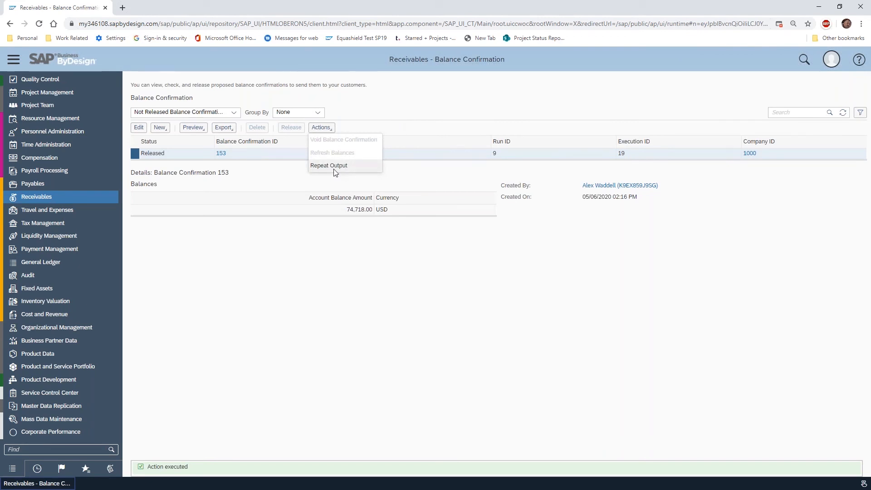
pyautogui.click(375, 113)
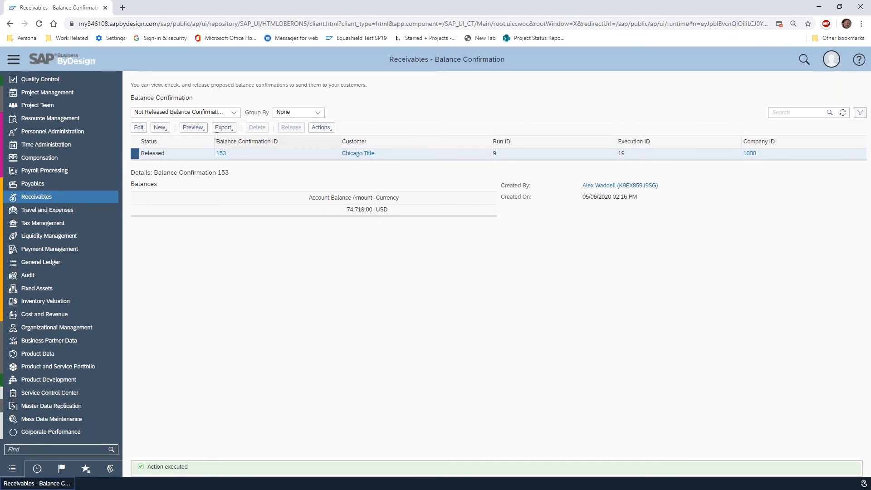
# Review the send options of Chicago Title's released balance confirmation and close them without changes
pyautogui.click(195, 129)
pyautogui.click(204, 142)
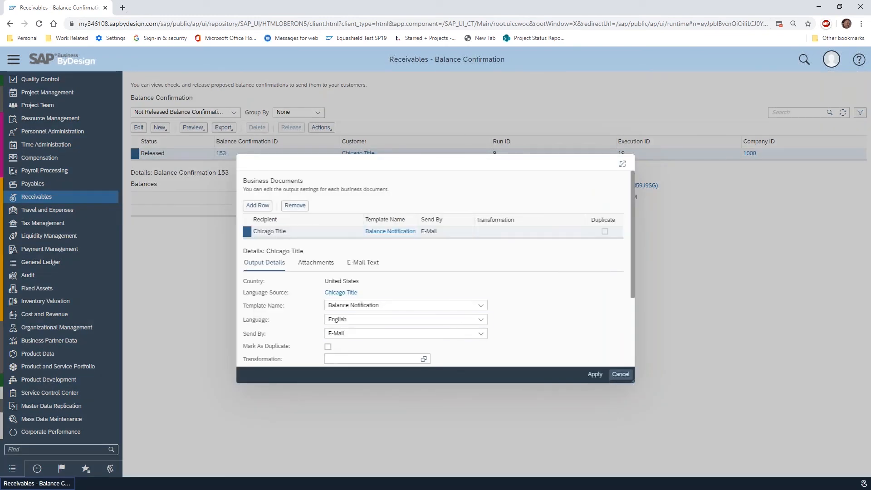
pyautogui.click(621, 375)
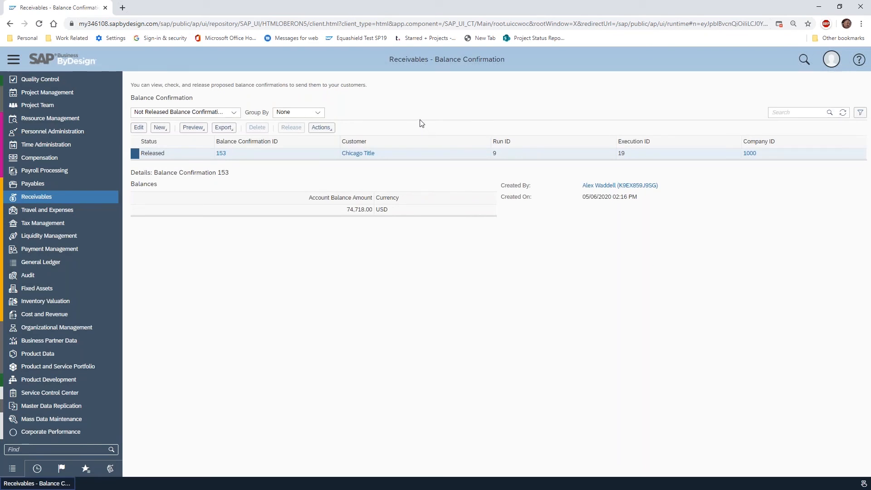
# From the Receivables dunning runs, open a new run, examine its dunning strategy and customer range fields, and close it unsaved
pyautogui.click(102, 195)
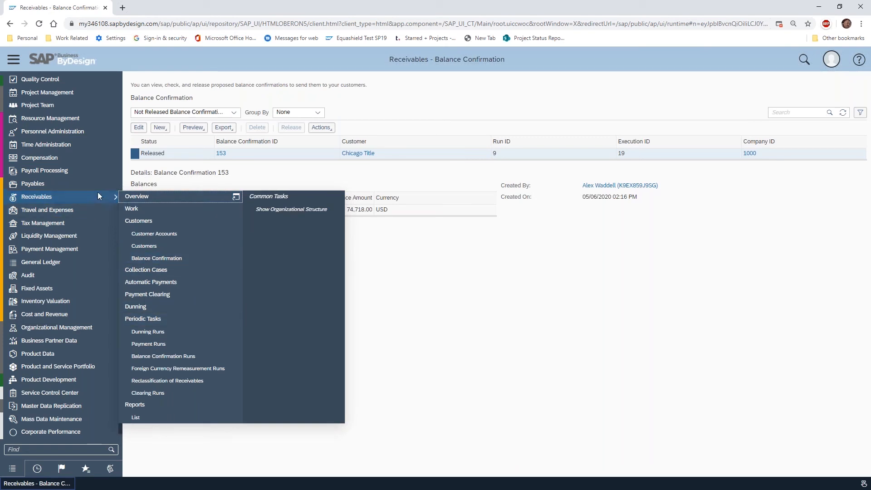
pyautogui.click(180, 331)
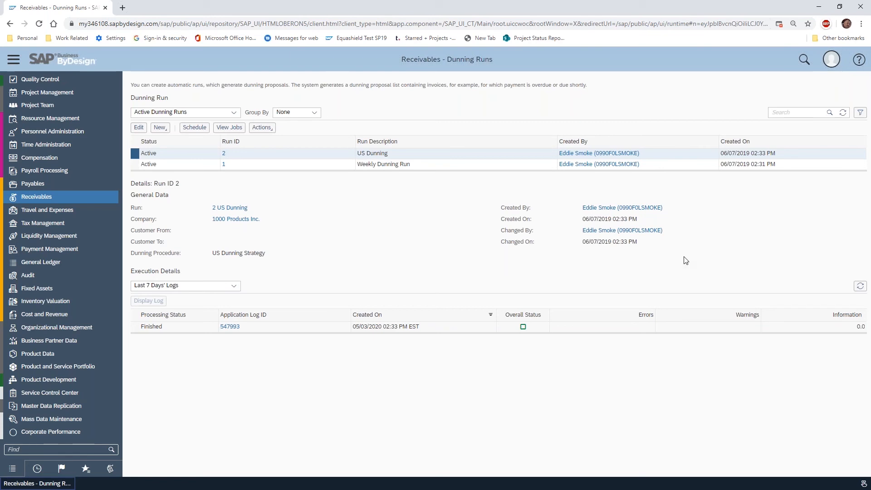
pyautogui.click(160, 127)
pyautogui.click(165, 140)
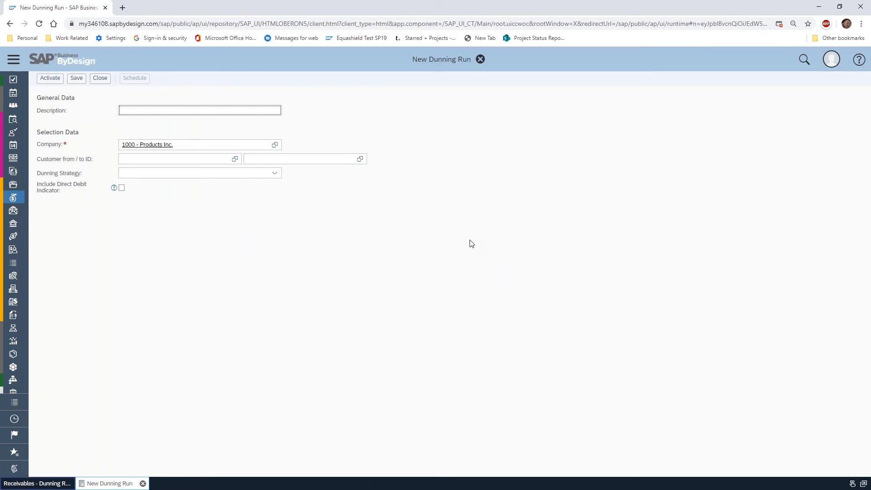
pyautogui.click(275, 174)
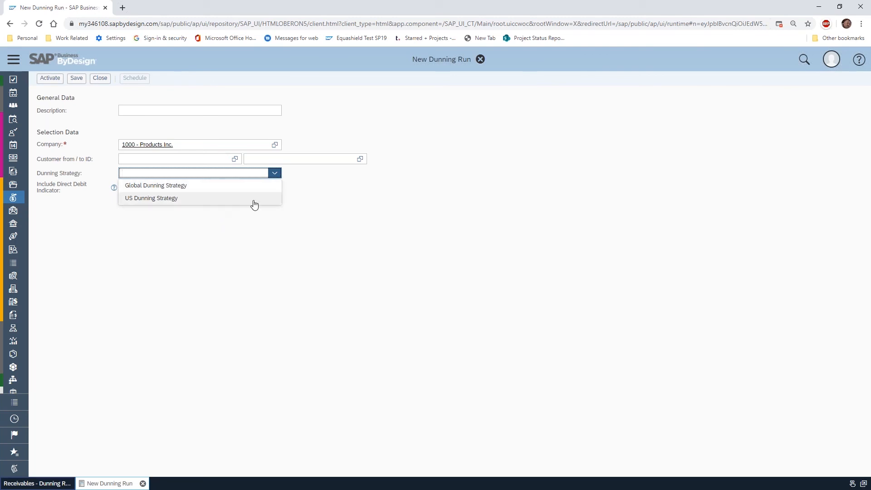
pyautogui.click(370, 227)
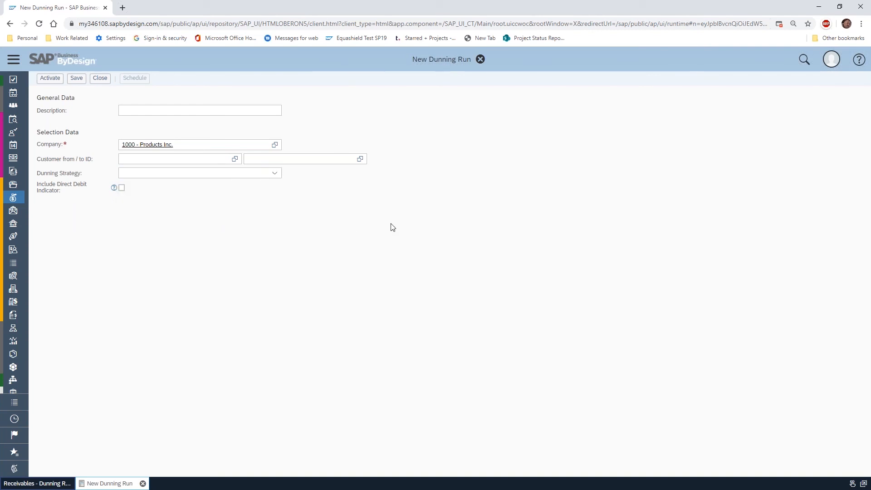
pyautogui.click(154, 158)
pyautogui.click(313, 161)
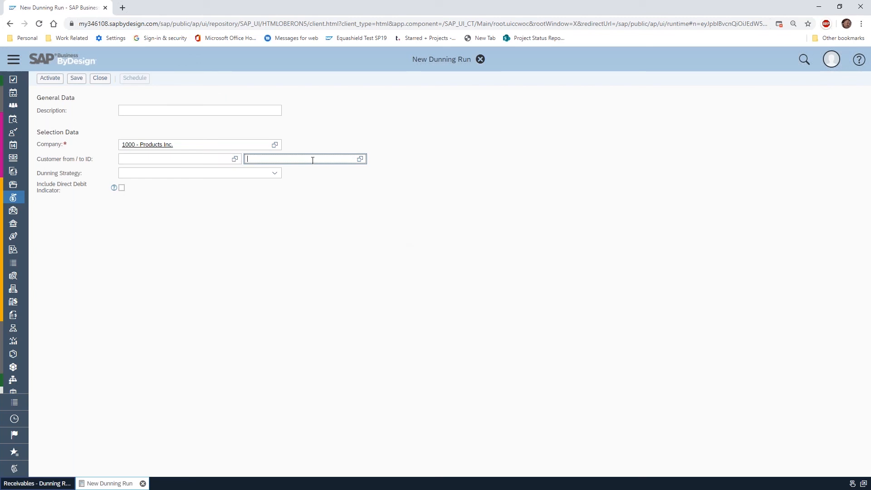
pyautogui.click(99, 78)
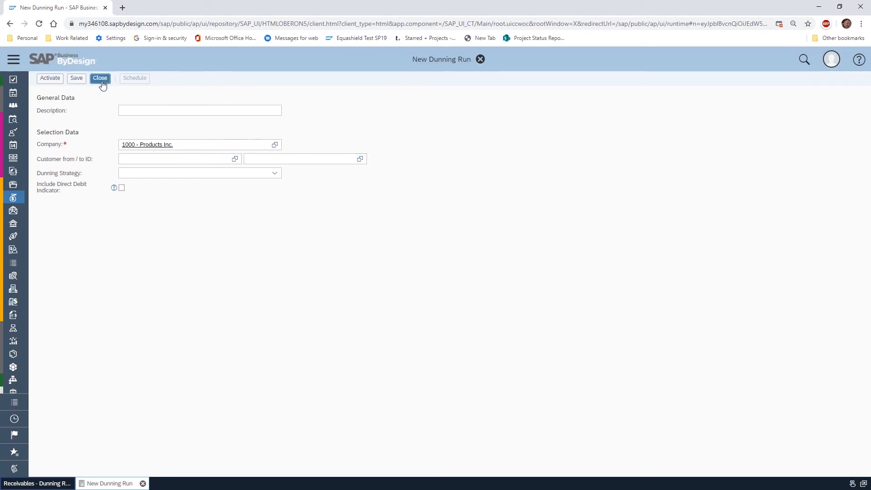
pyautogui.click(452, 287)
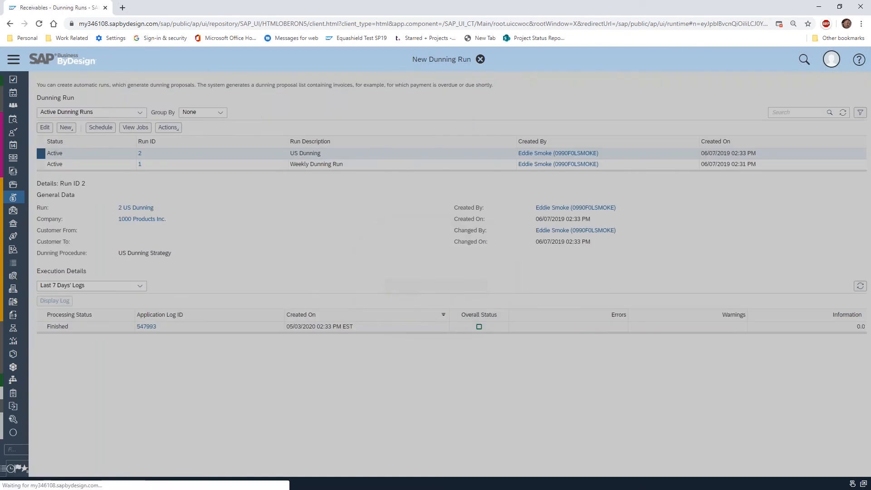
# Go to the Receivables dunning proposals, preview the dunning letter for UMass Memorial Health Care, and close the preview
pyautogui.moveTo(54, 201)
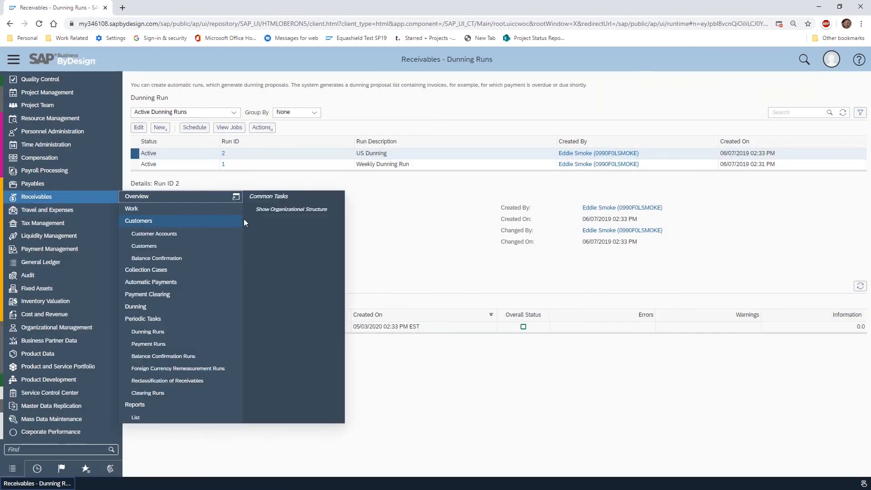
pyautogui.click(169, 306)
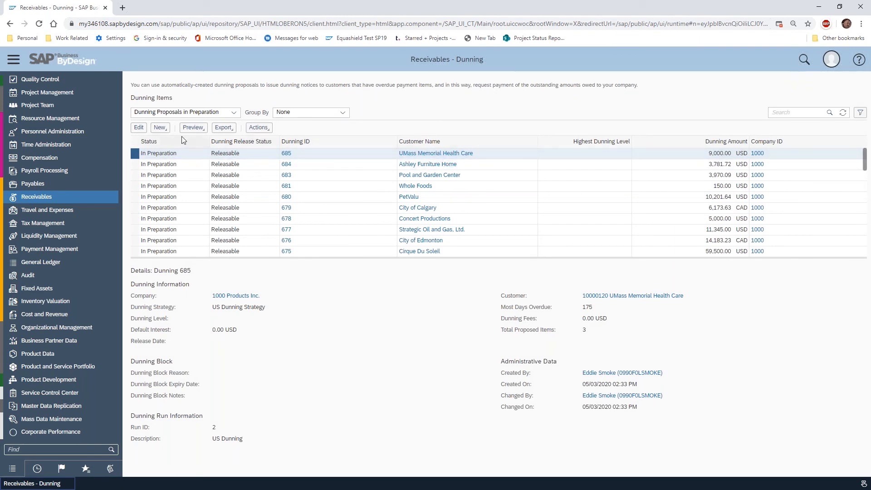
pyautogui.click(199, 129)
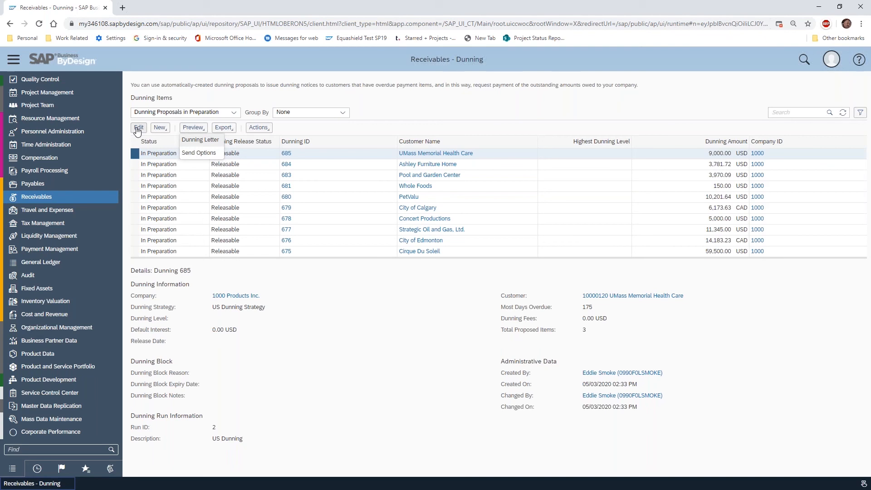
pyautogui.click(193, 128)
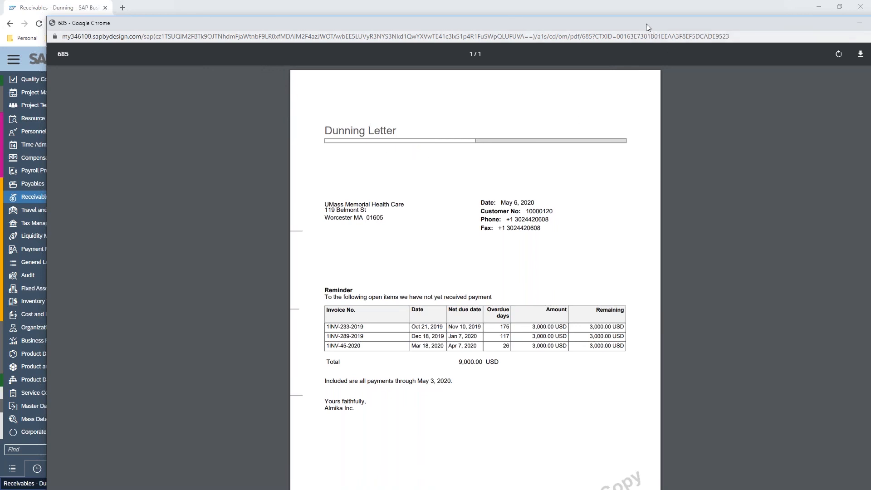
pyautogui.moveTo(646, 23); pyautogui.dragTo(590, 19)
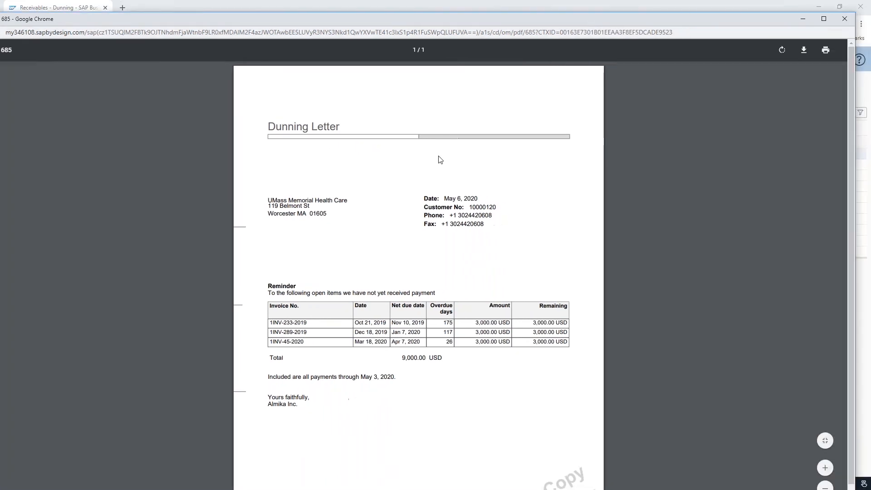
pyautogui.click(844, 19)
# In the send options of UMass Memorial Health Care's dunning proposal, set the template to Reminder Letter and apply
pyautogui.click(194, 129)
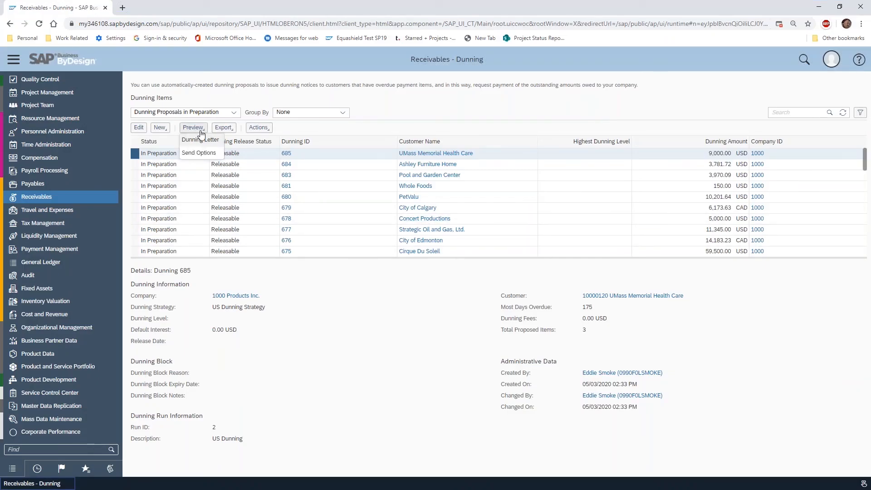
pyautogui.click(199, 153)
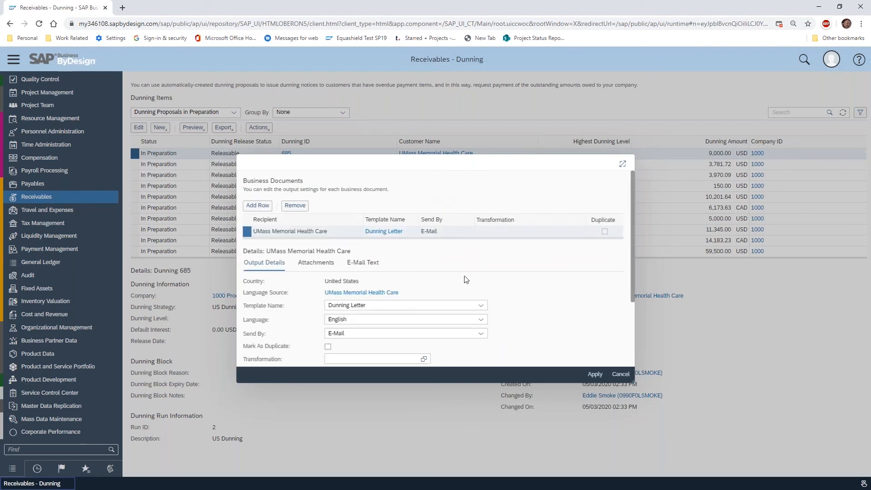
pyautogui.scroll(-2, 551, 292)
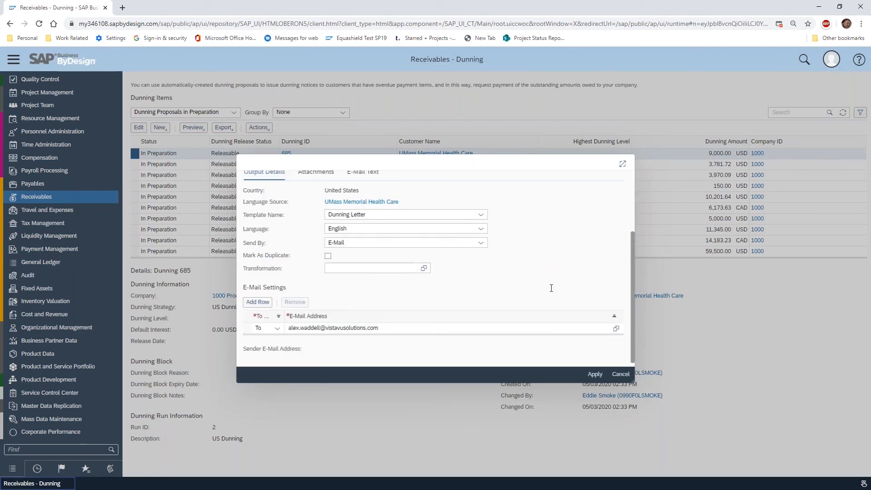
pyautogui.scroll(1, 421, 310)
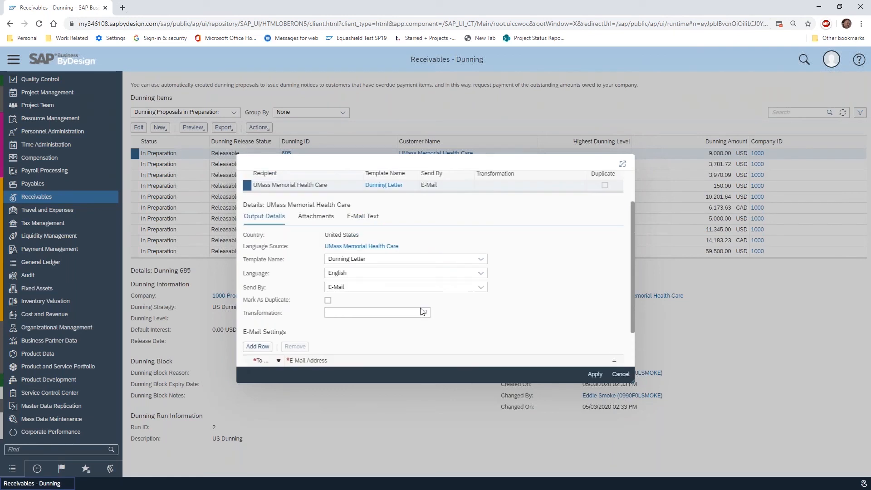
pyautogui.scroll(1, 520, 319)
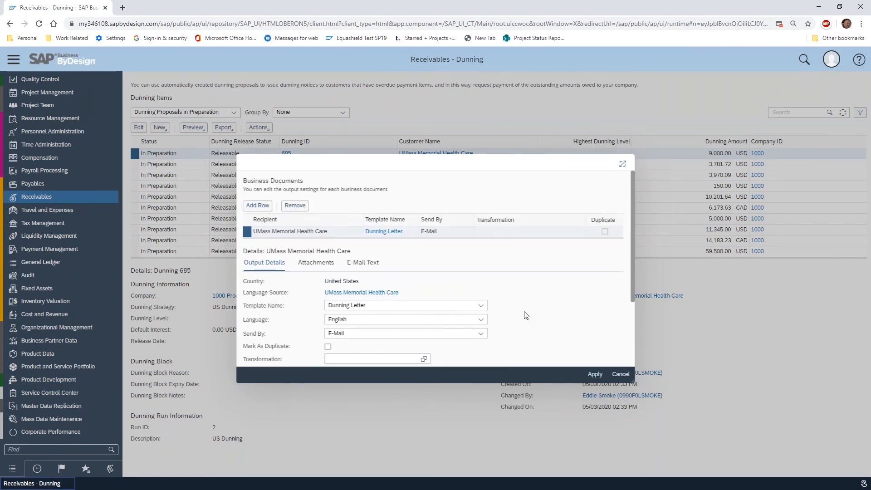
pyautogui.scroll(-2, 527, 314)
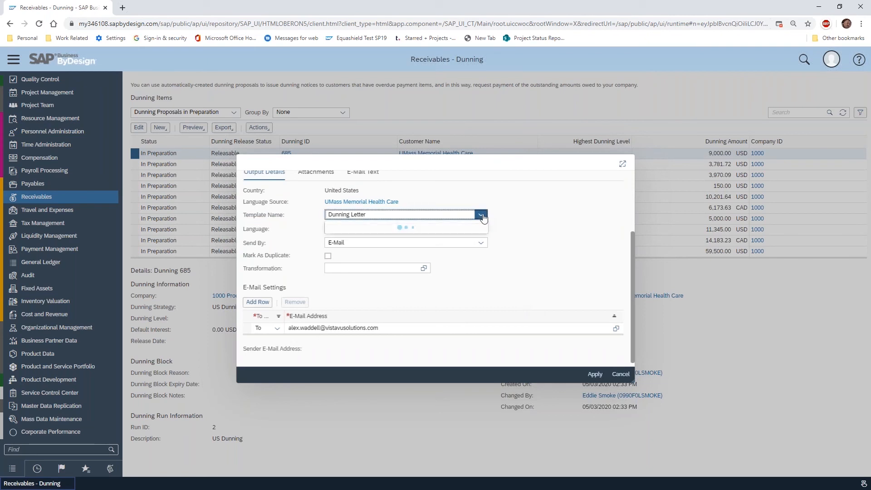
pyautogui.click(481, 214)
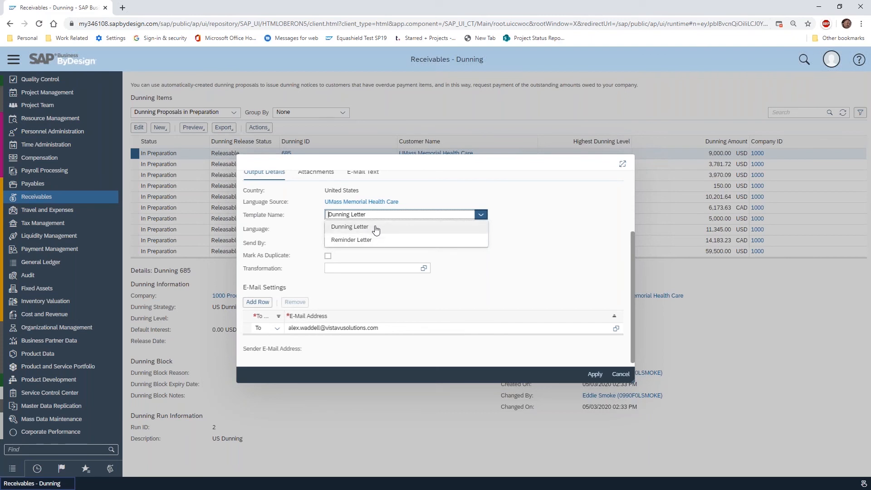
pyautogui.click(378, 243)
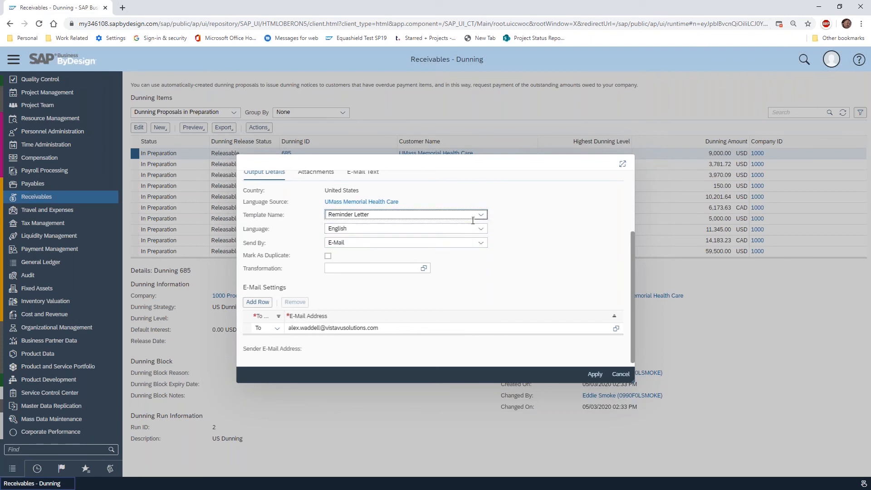
pyautogui.click(619, 376)
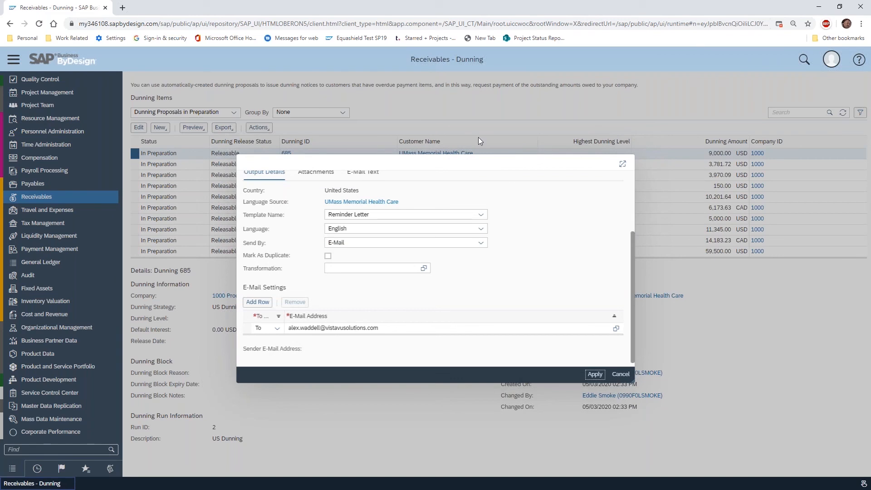
# Preview UMass Memorial Health Care's dunning proposal with the Reminder Letter template and close the preview
pyautogui.click(195, 129)
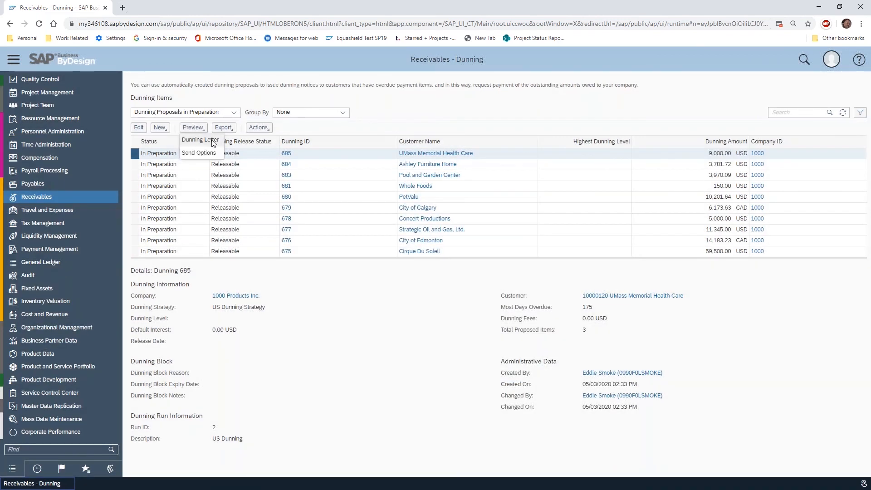
pyautogui.click(198, 140)
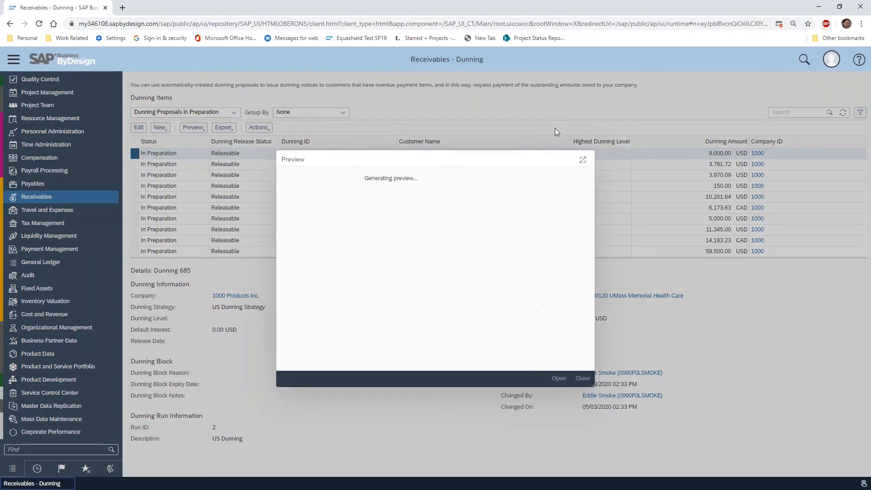
pyautogui.click(560, 378)
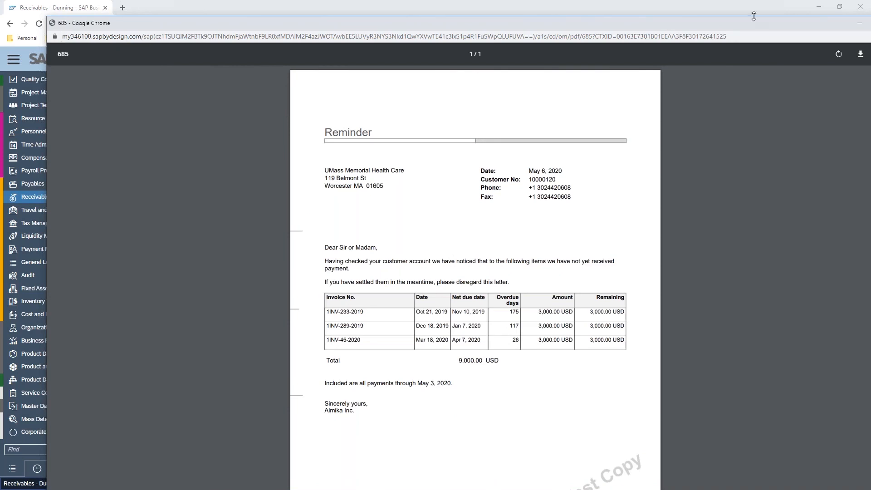
pyautogui.moveTo(772, 25); pyautogui.dragTo(695, 18)
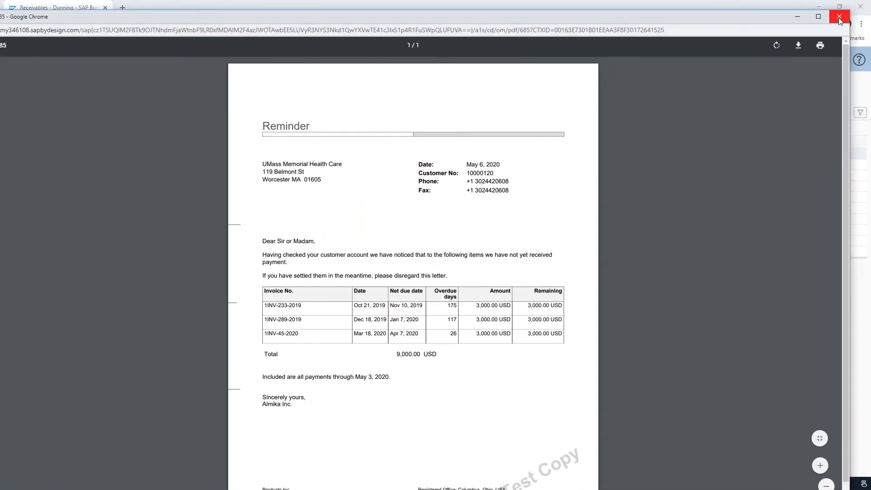
pyautogui.click(839, 18)
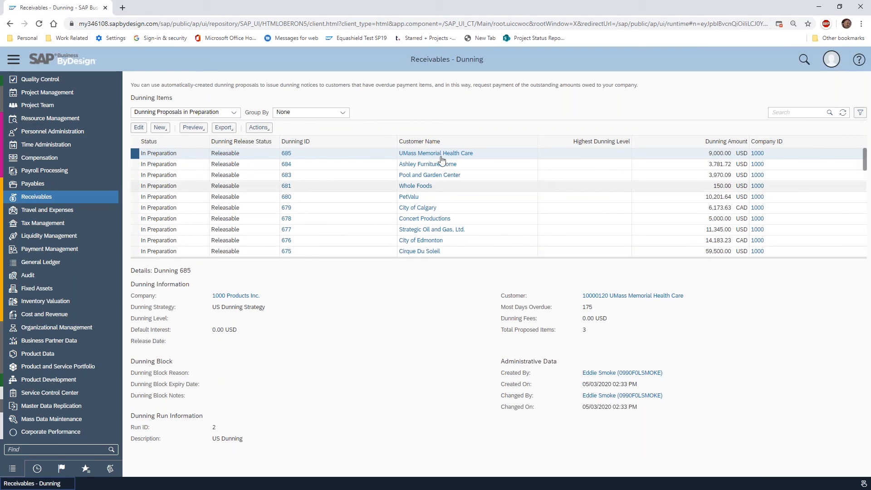
# Open UMass Memorial Health Care's full account record and examine the output channel and template choices for Dunning Outbound in its collaboration settings
pyautogui.click(430, 157)
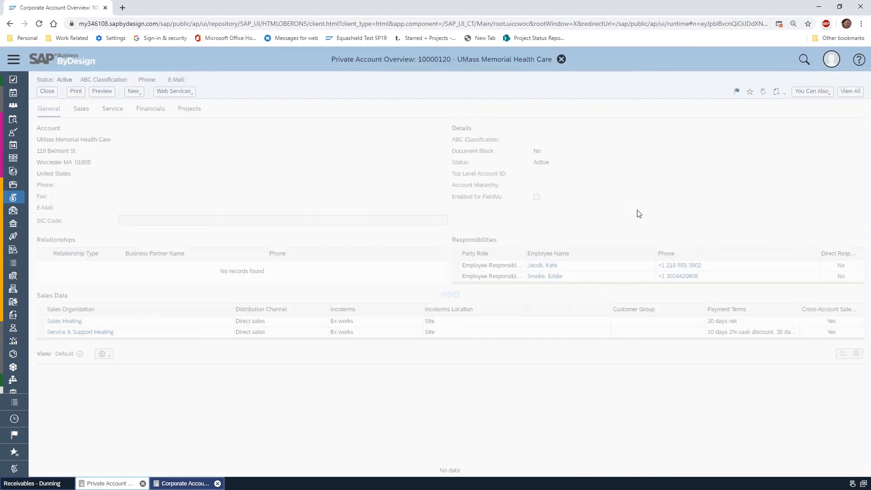
pyautogui.click(850, 91)
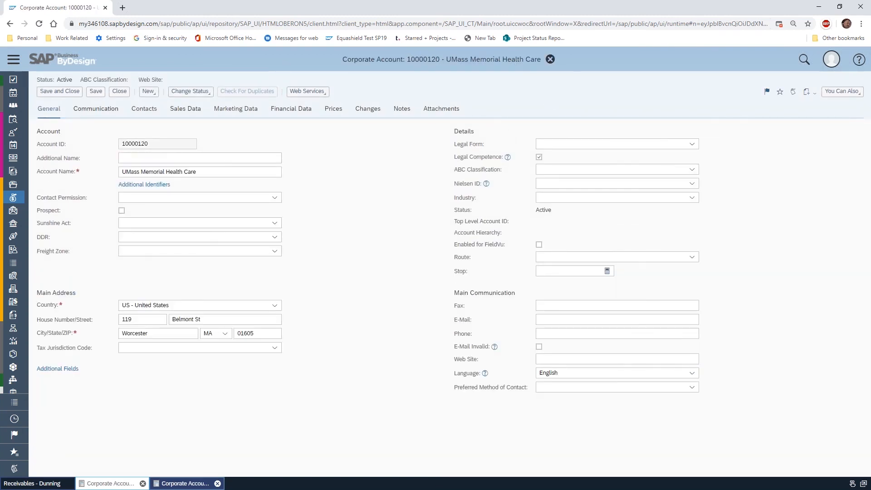
pyautogui.click(107, 110)
pyautogui.click(95, 130)
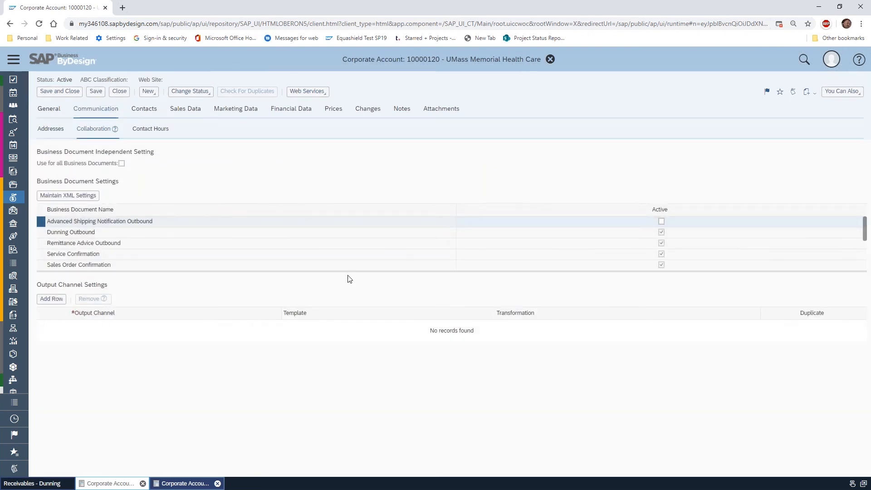
pyautogui.click(41, 234)
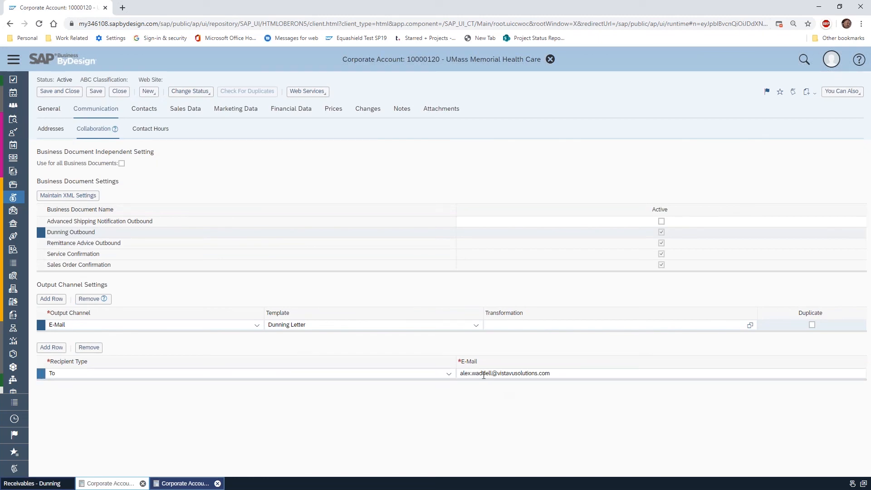
pyautogui.click(476, 326)
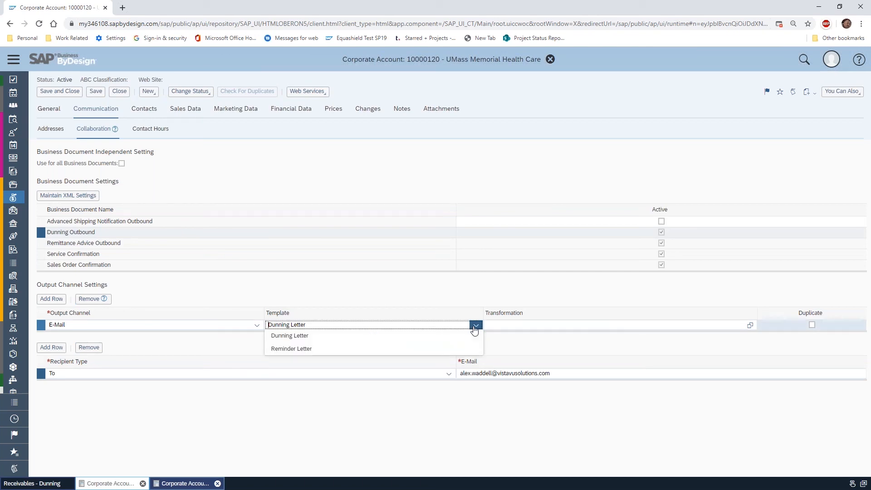
pyautogui.click(452, 290)
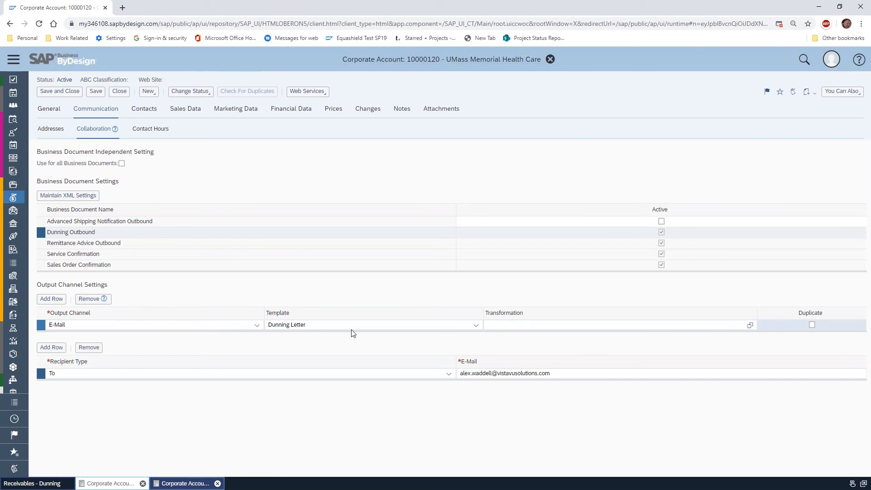
# Expand UMass Memorial Health Care's business document list to see all documents, check the general data's e-mail field, and close the account
pyautogui.moveTo(318, 271); pyautogui.dragTo(318, 326)
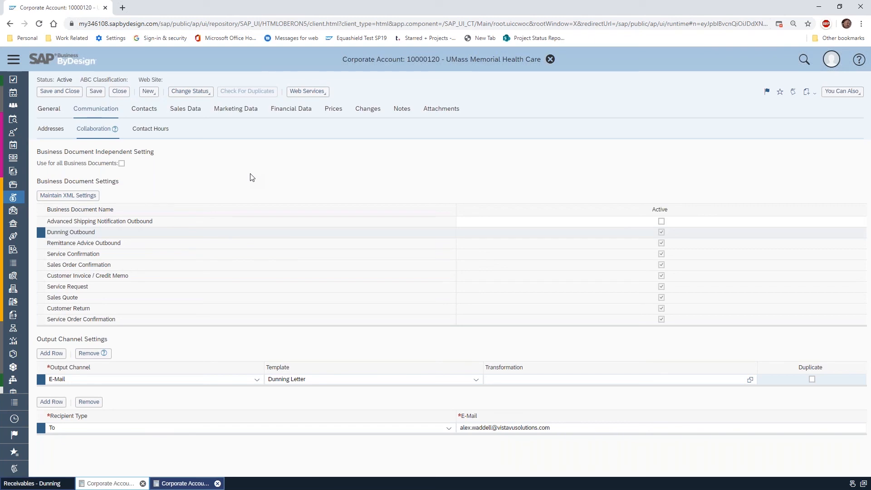
pyautogui.click(39, 112)
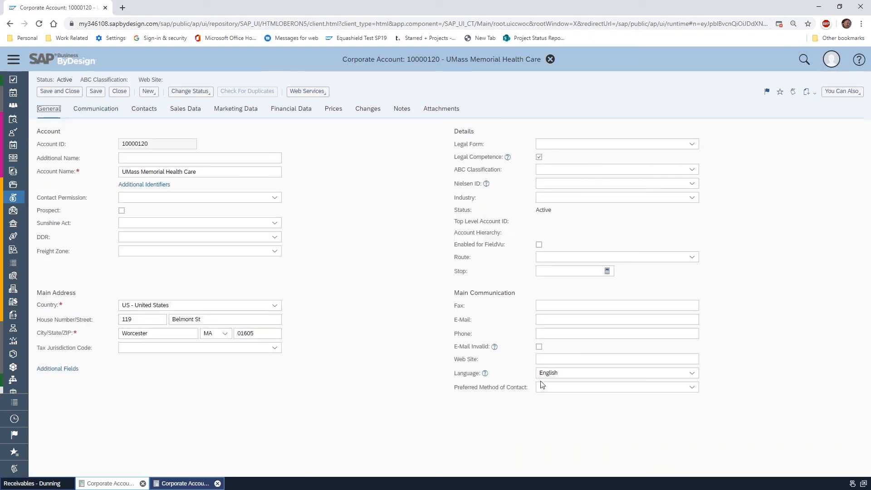
pyautogui.click(558, 318)
pyautogui.click(791, 321)
pyautogui.click(120, 91)
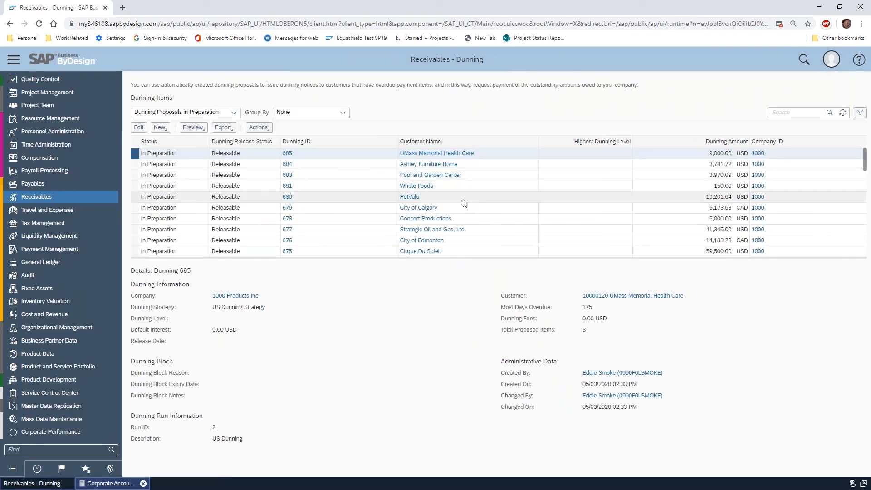
# Go to the Business Configuration implementation projects and open the activity list of First Implementation
pyautogui.scroll(8, 67, 236)
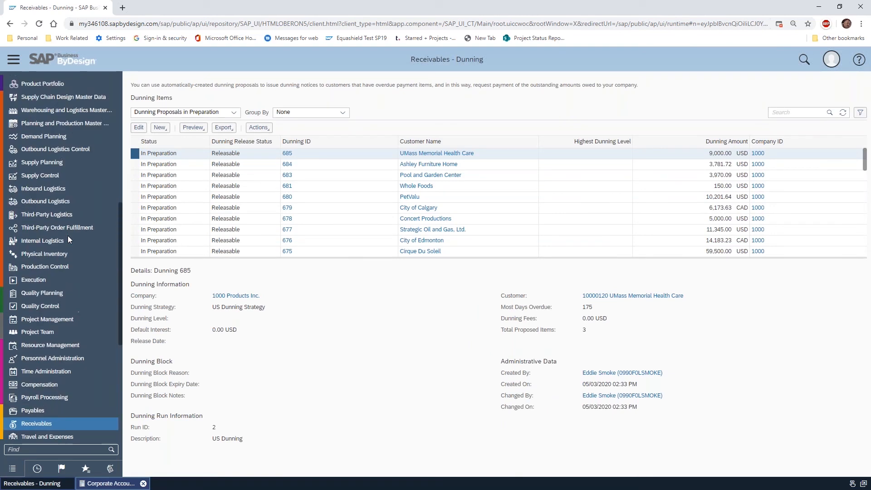
pyautogui.scroll(5, 67, 236)
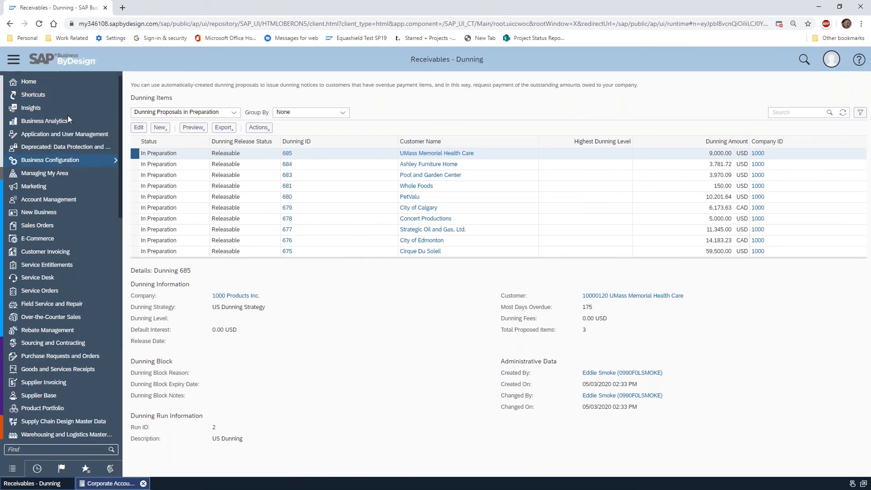
pyautogui.moveTo(70, 161)
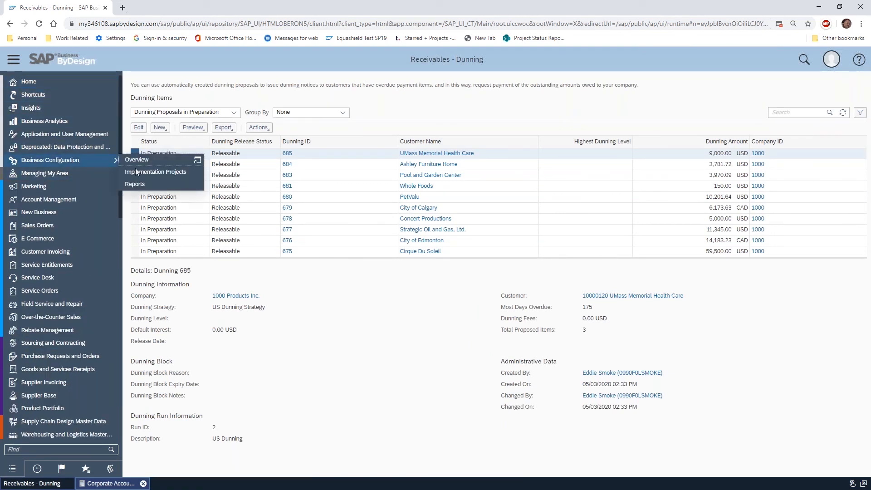
pyautogui.click(157, 175)
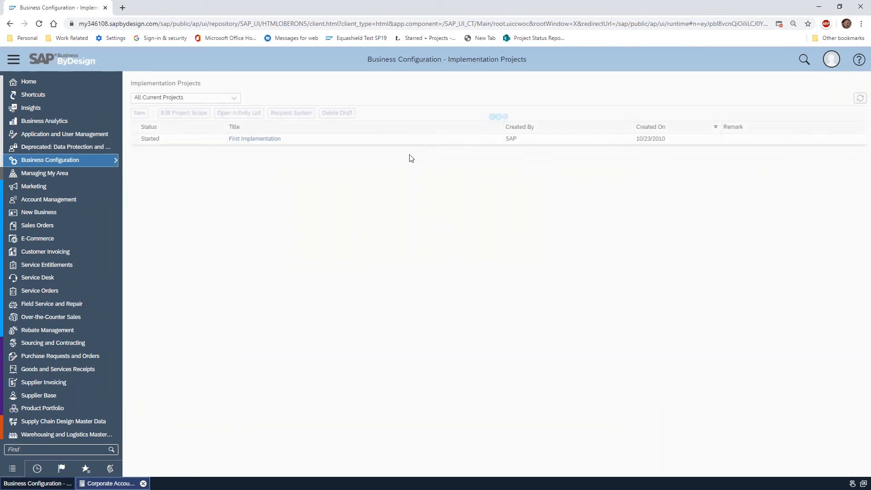
pyautogui.click(135, 144)
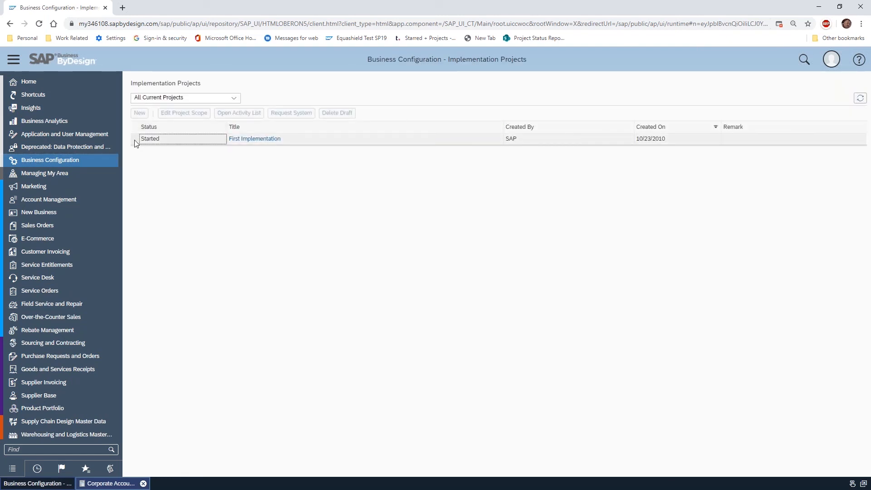
pyautogui.click(135, 143)
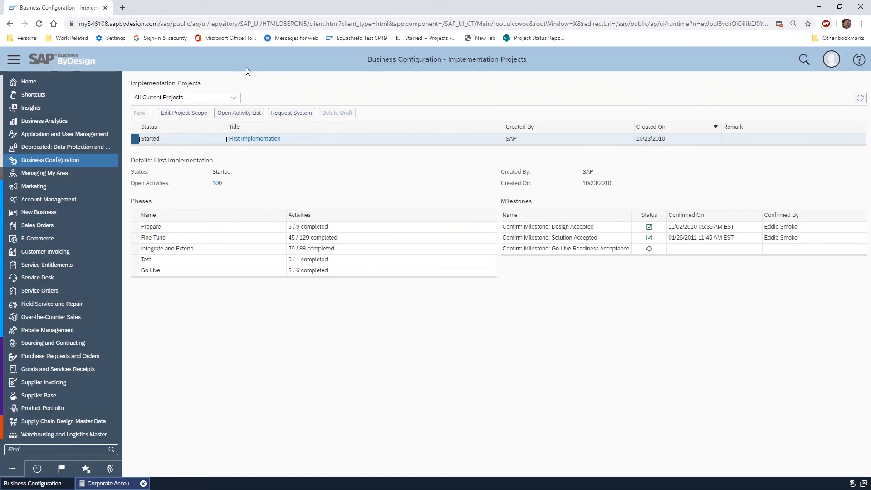
pyautogui.click(241, 113)
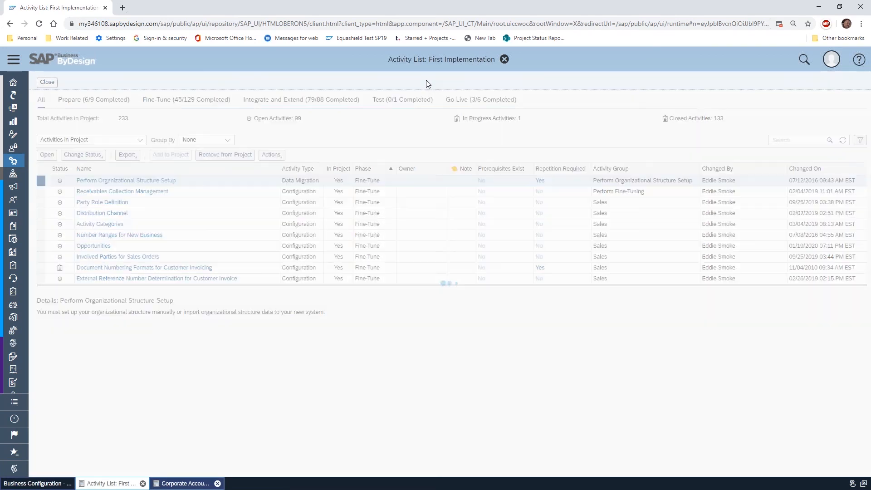
# Search the project activities for "dunning*" and open the maintenance of Dunning Strategies
pyautogui.click(791, 140)
pyautogui.write('dunr')
pyautogui.write('ing*')
pyautogui.press('Return')
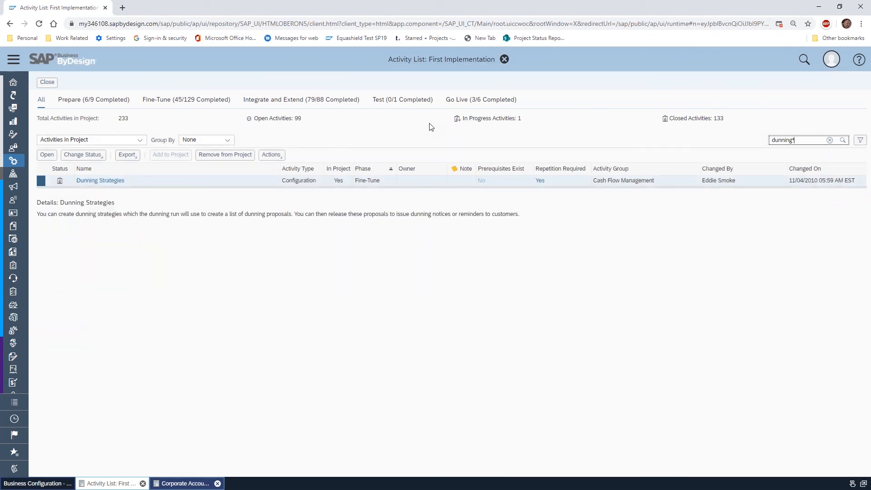
pyautogui.click(101, 182)
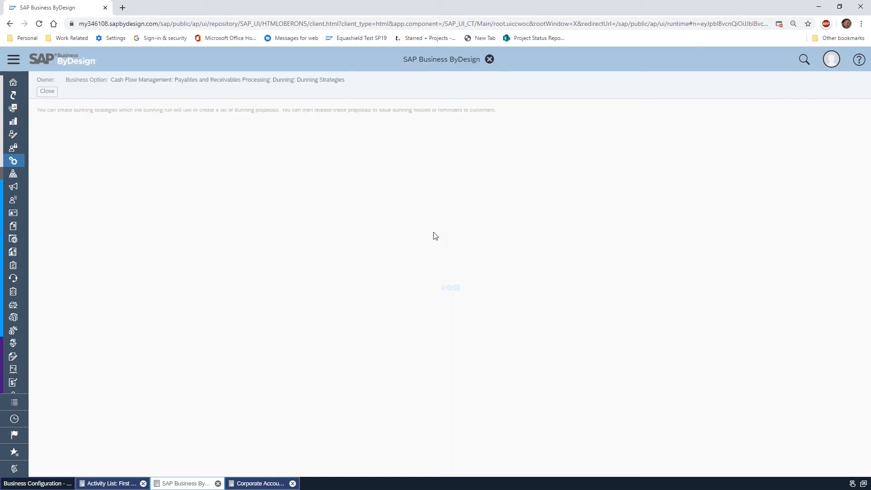
pyautogui.click(70, 133)
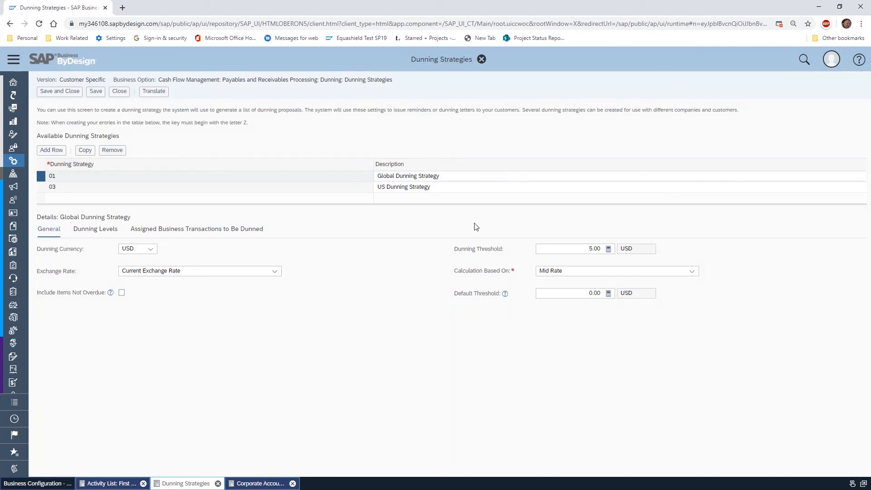
# Examine the Global Dunning Strategy's general settings and its dunning levels 00 to 03
pyautogui.click(457, 189)
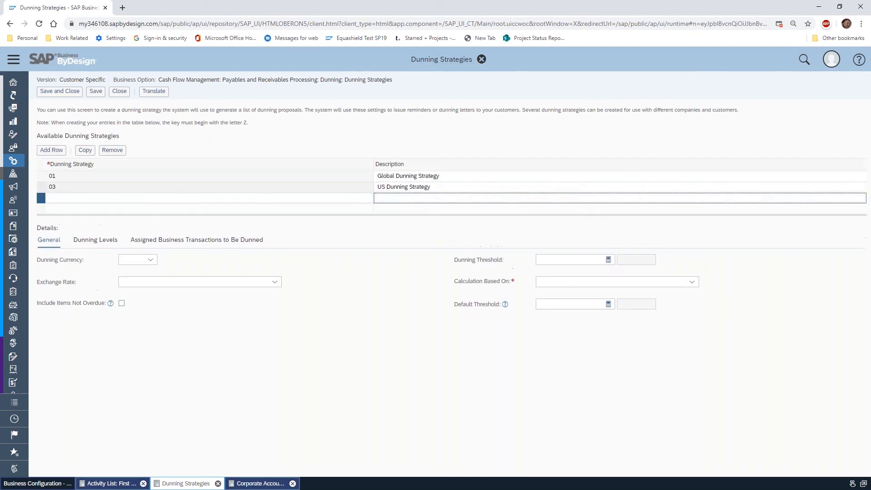
pyautogui.click(445, 177)
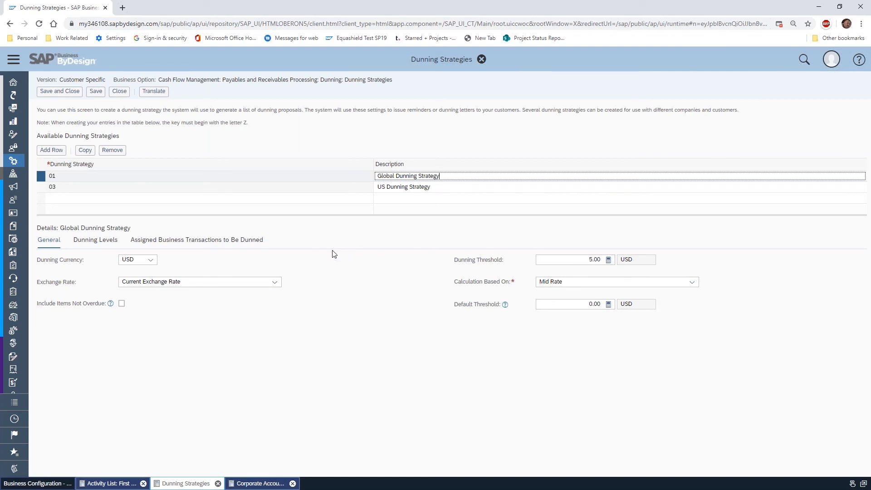
pyautogui.click(94, 240)
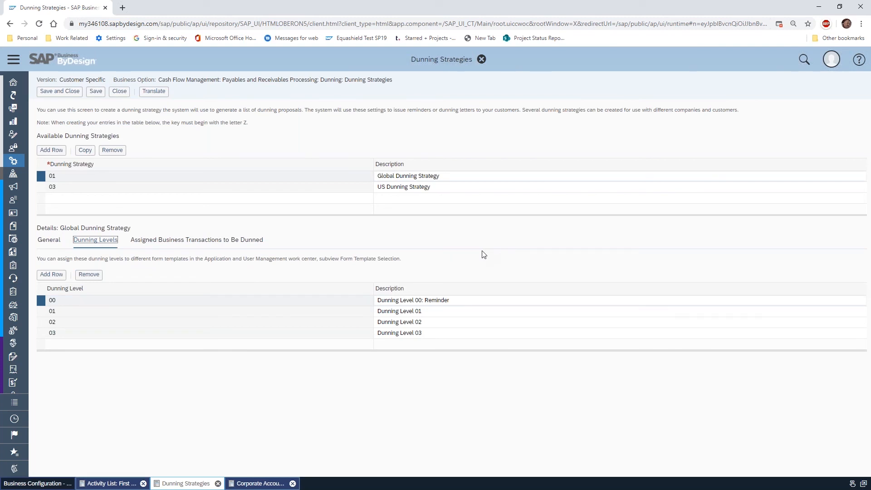
pyautogui.click(435, 311)
pyautogui.press('Down')
pyautogui.press('Down')
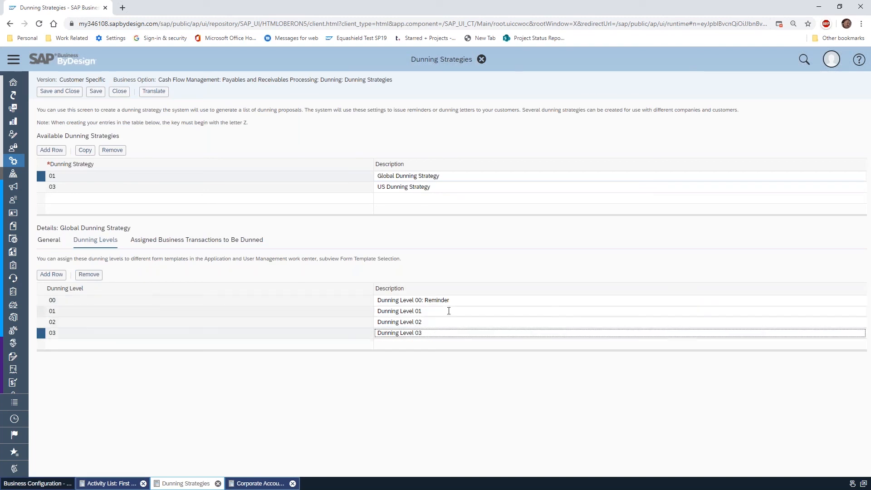
pyautogui.click(449, 311)
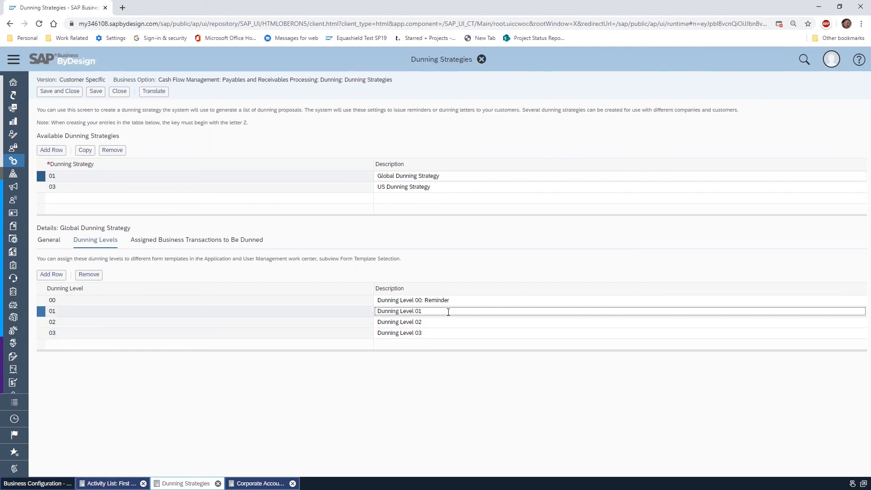
# Review the Global Dunning Strategy's business transactions to be dunned, and close the strategies without saving and the activity list
pyautogui.click(192, 242)
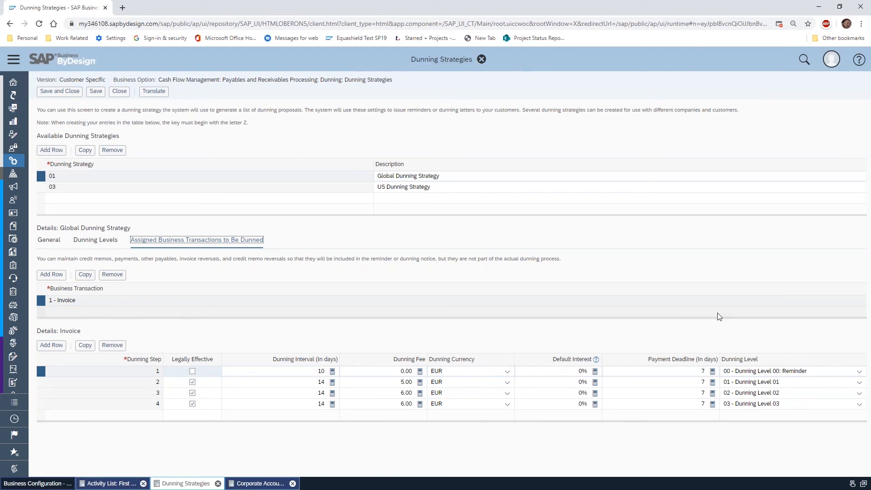
pyautogui.click(118, 92)
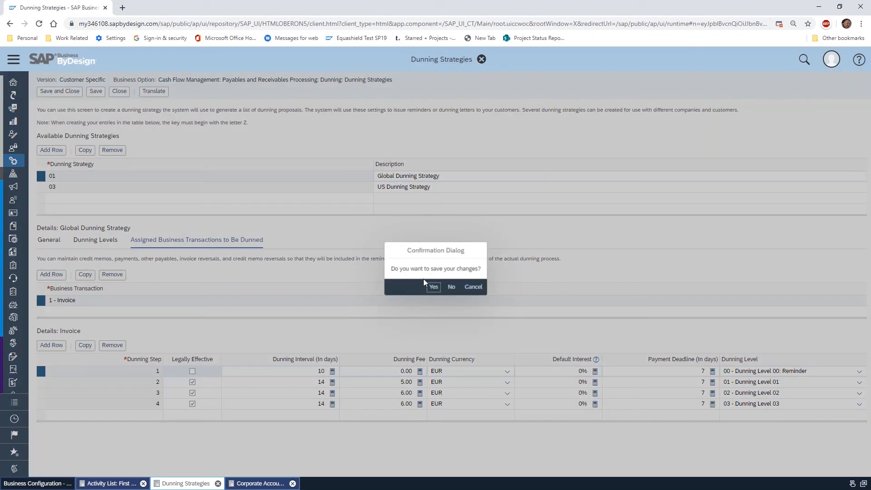
pyautogui.click(452, 286)
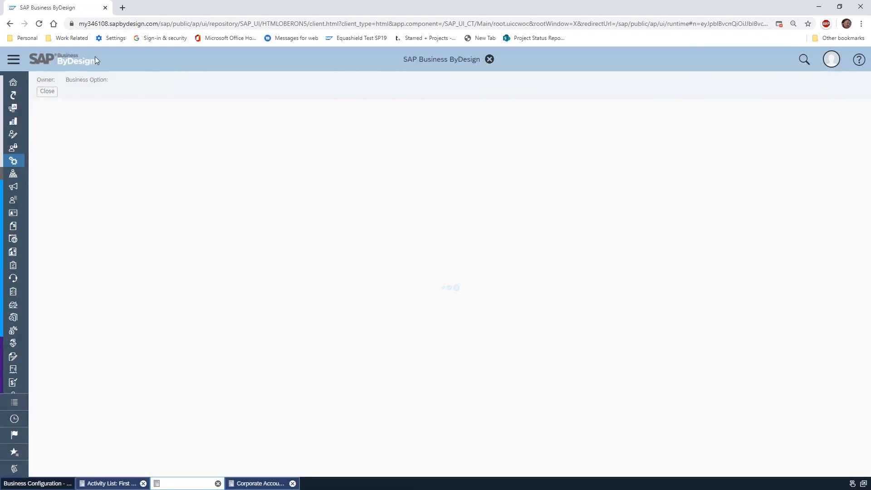
pyautogui.click(47, 91)
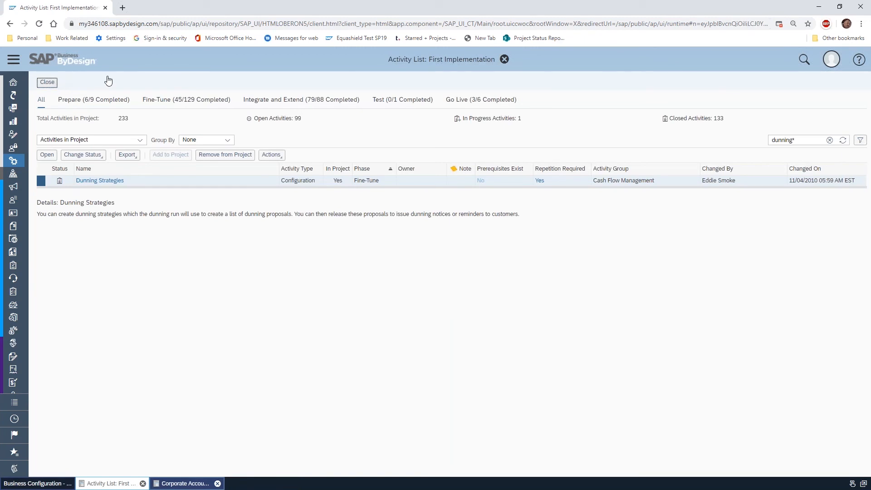
pyautogui.click(48, 82)
# Go to the customer balance confirmations in Receivables and check the list of those not released
pyautogui.scroll(-4, 31, 196)
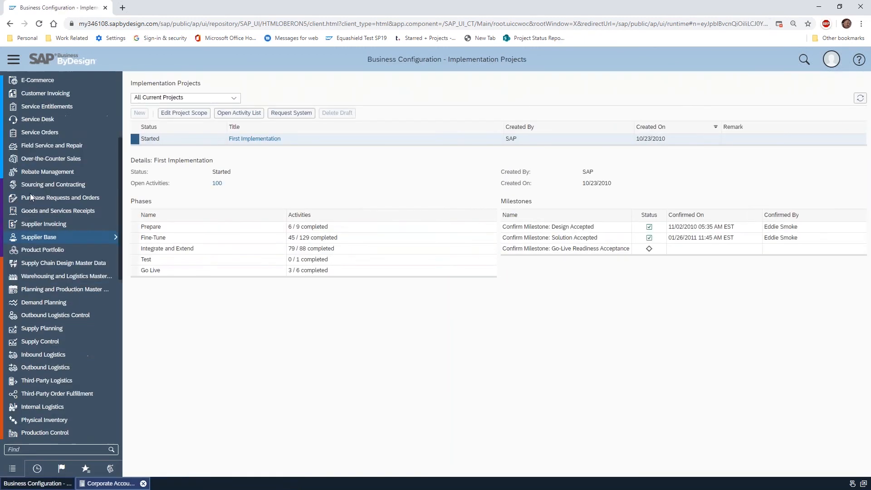
pyautogui.scroll(-10, 31, 197)
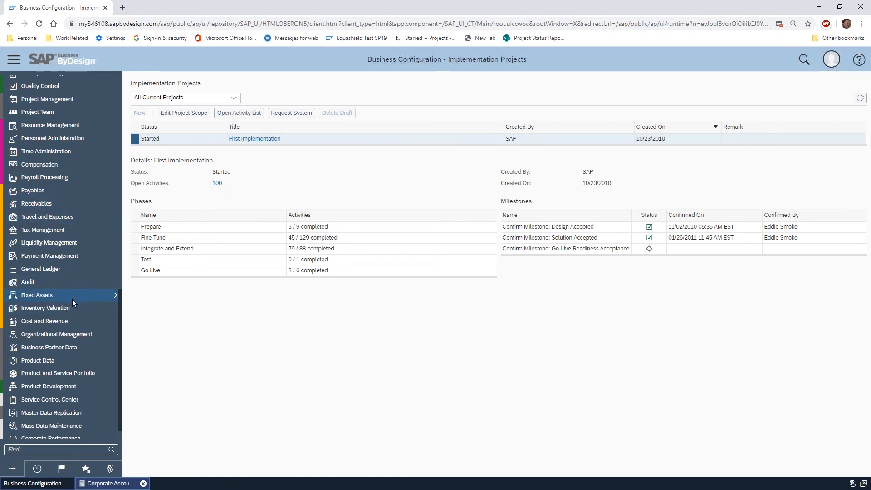
pyautogui.click(75, 203)
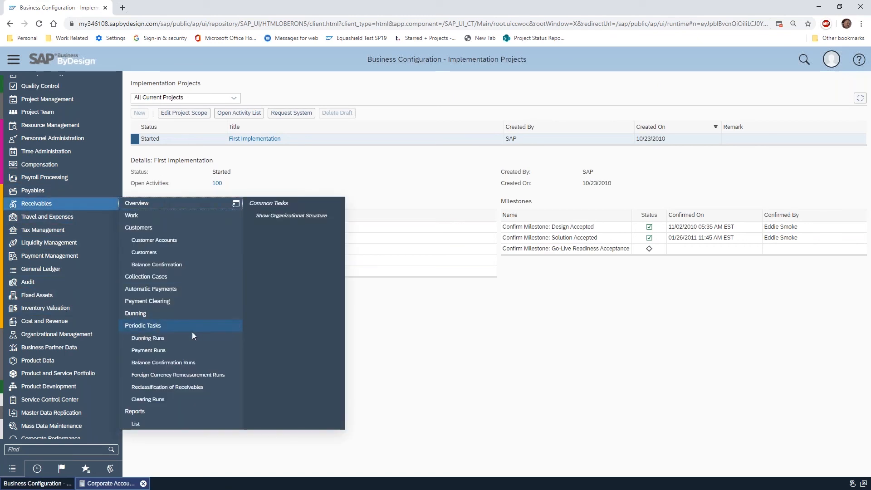
pyautogui.click(189, 265)
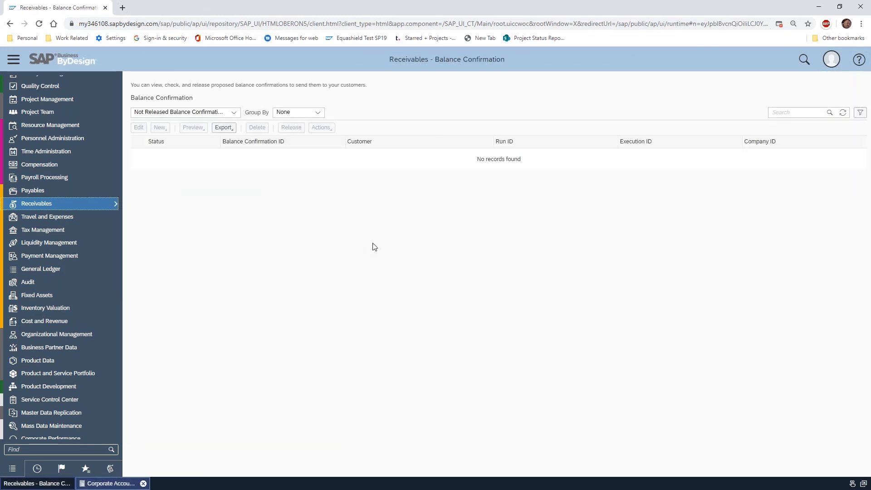
pyautogui.click(186, 112)
pyautogui.click(179, 126)
pyautogui.click(75, 268)
# Look at the dunning runs in Receivables and open the list of active balance confirmation runs
pyautogui.moveTo(75, 209)
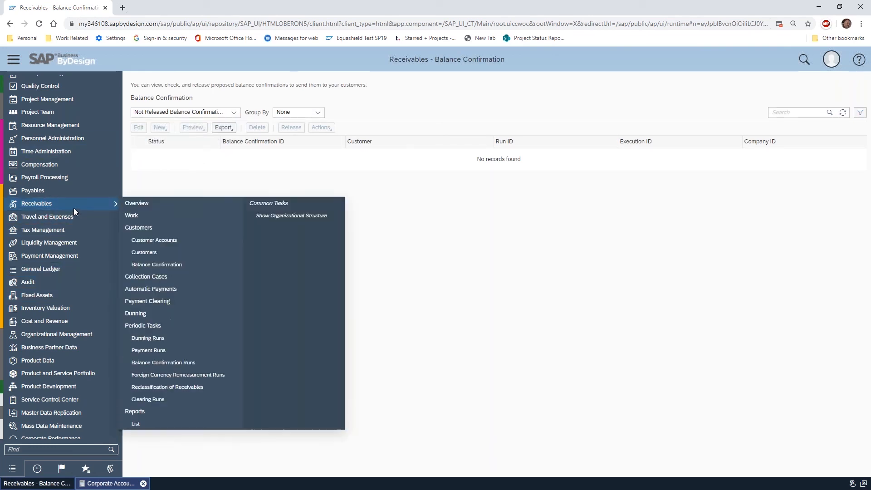
pyautogui.click(171, 341)
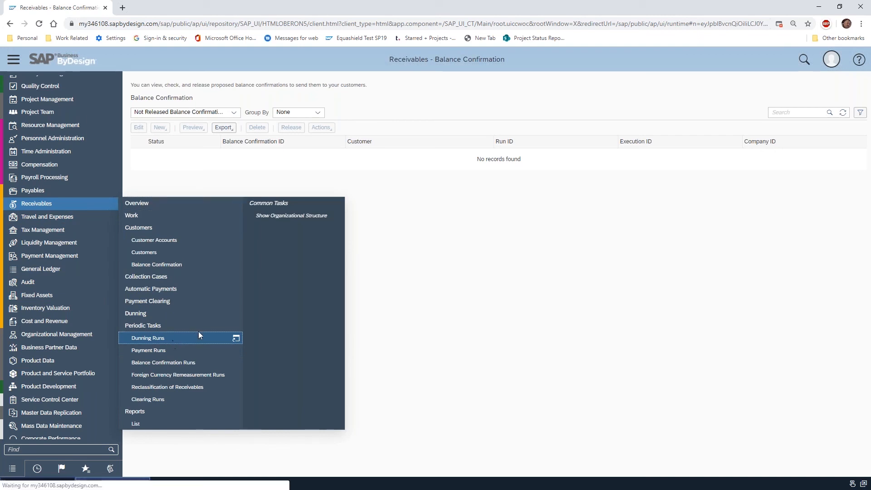
pyautogui.click(104, 205)
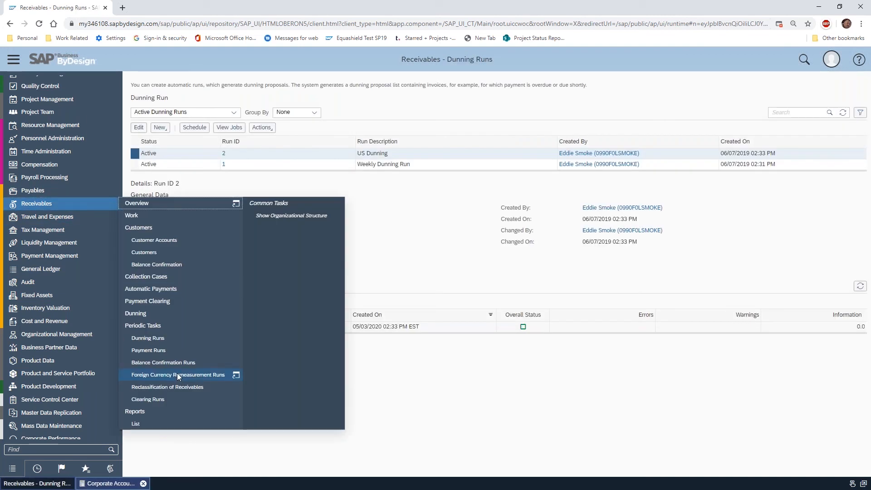
pyautogui.click(181, 361)
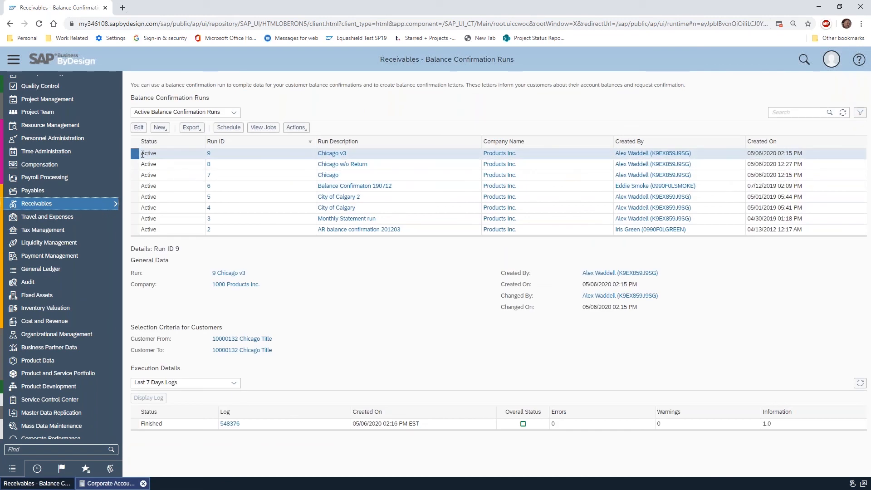
# Schedule balance confirmation run 9, Chicago v3, to start immediately, and refresh the run list and its execution details
pyautogui.click(229, 127)
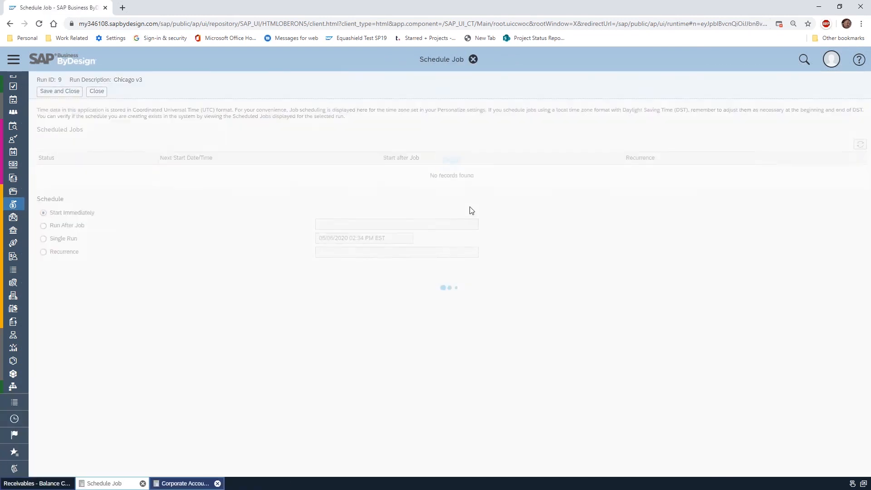
pyautogui.click(53, 91)
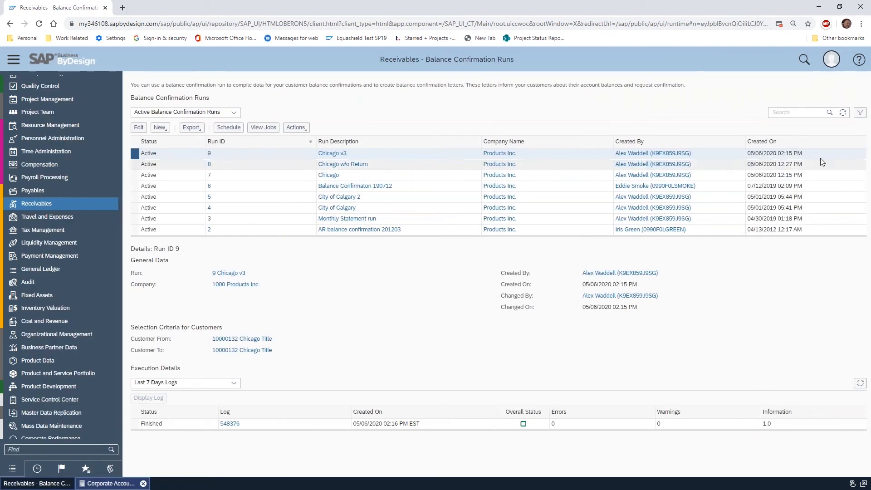
pyautogui.click(842, 112)
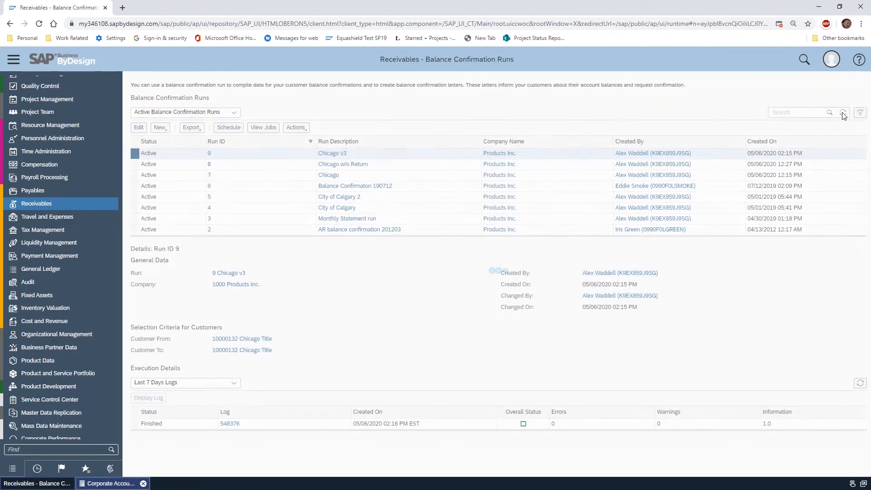
pyautogui.click(860, 383)
pyautogui.click(861, 383)
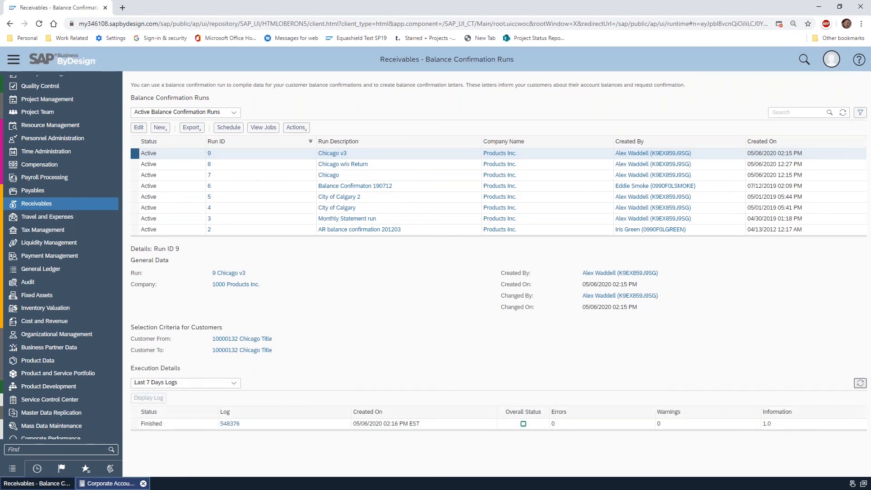
pyautogui.click(842, 113)
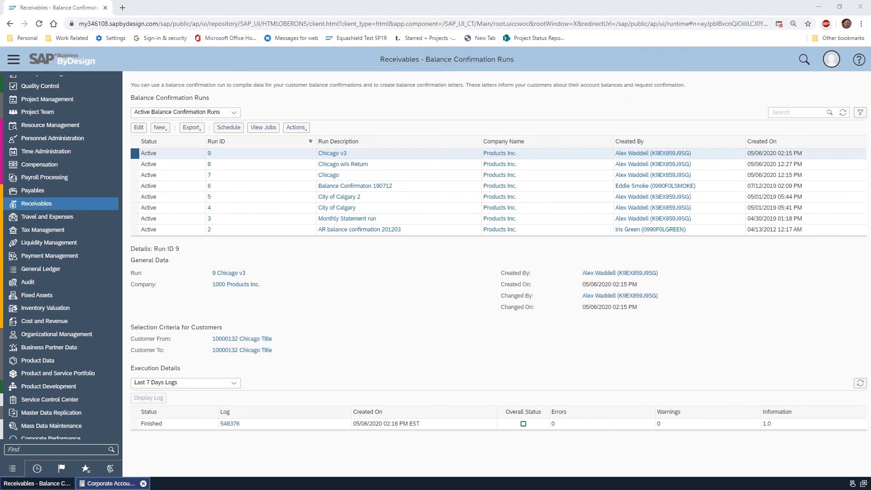
# Refresh the execution details of balance confirmation run 9 and open the unreleased customer balance confirmations in Receivables
pyautogui.click(860, 384)
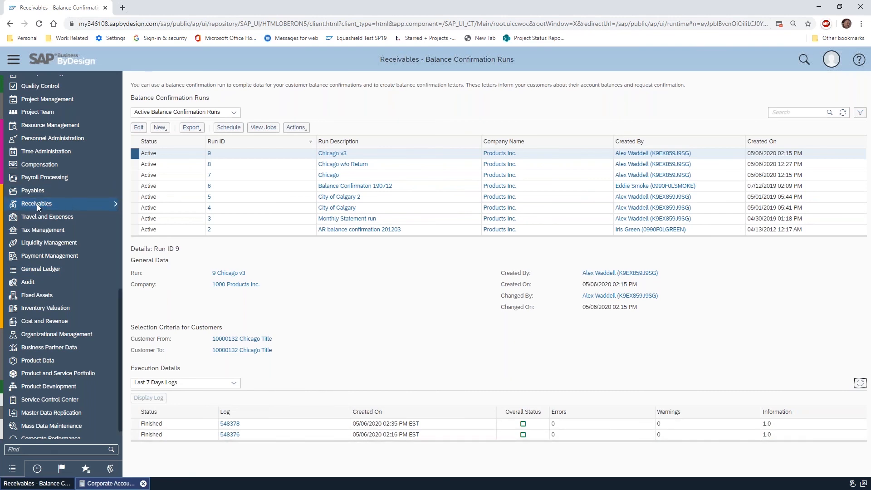
pyautogui.moveTo(107, 208)
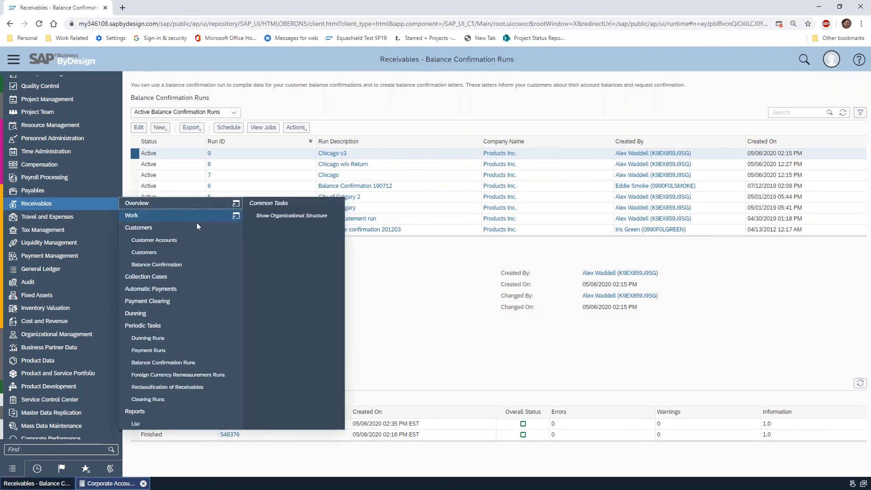
pyautogui.click(197, 315)
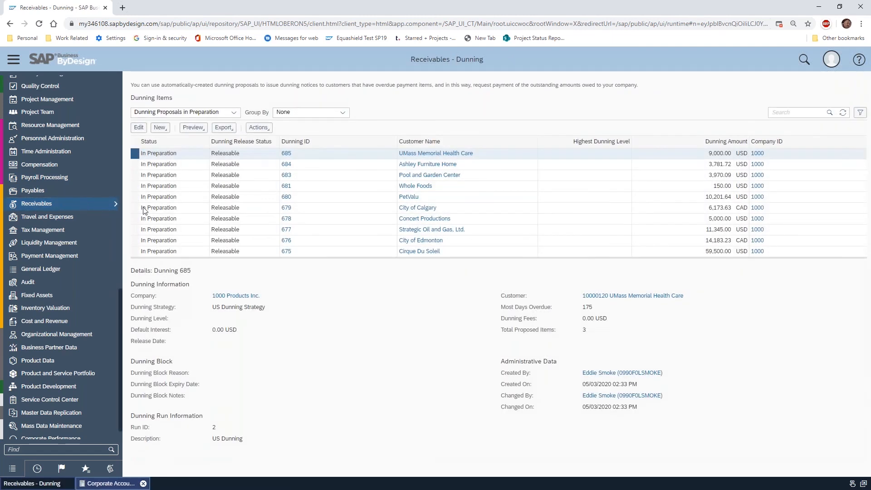
pyautogui.moveTo(89, 203)
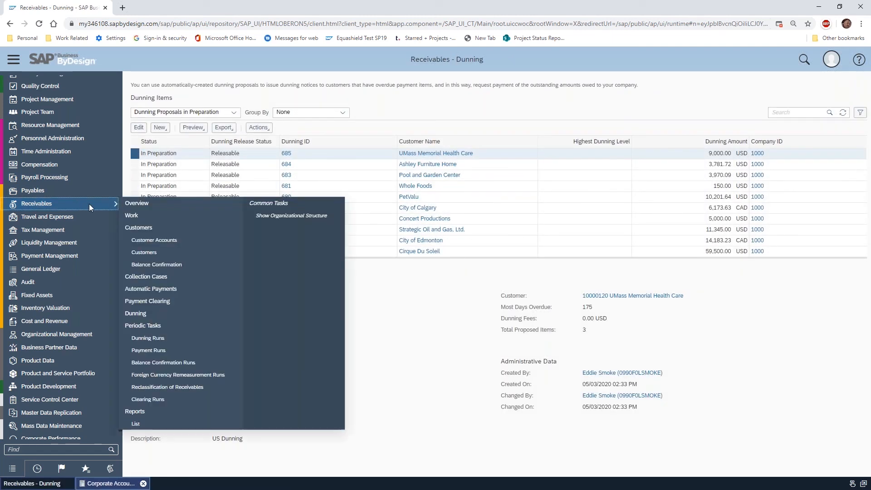
pyautogui.click(183, 263)
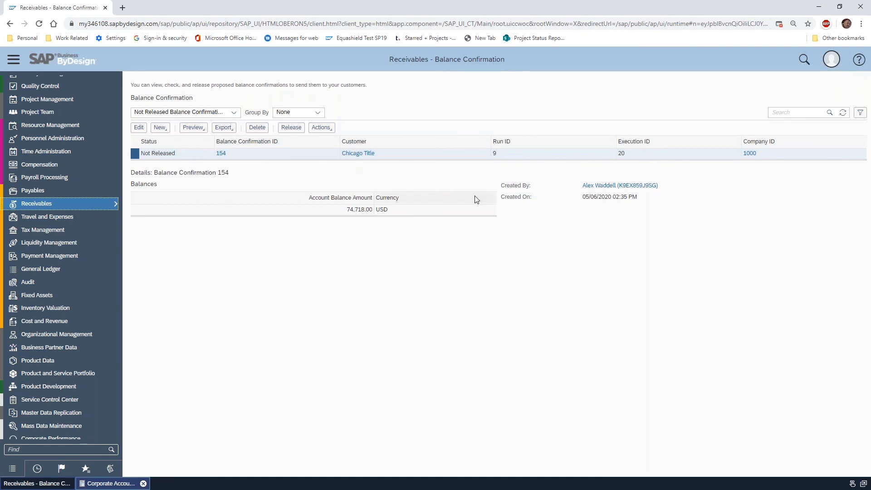
# Refresh the balances of Chicago Title's unreleased balance confirmation from run 9
pyautogui.click(329, 129)
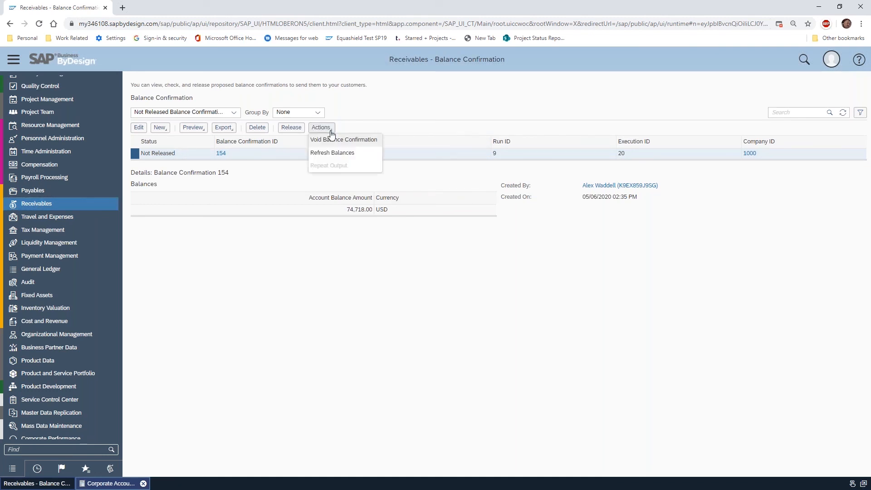
pyautogui.click(339, 156)
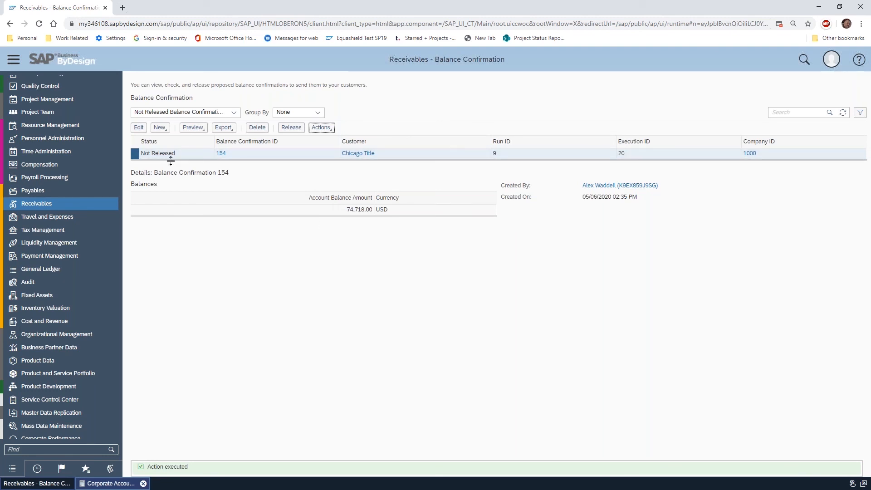
pyautogui.click(321, 127)
pyautogui.click(393, 120)
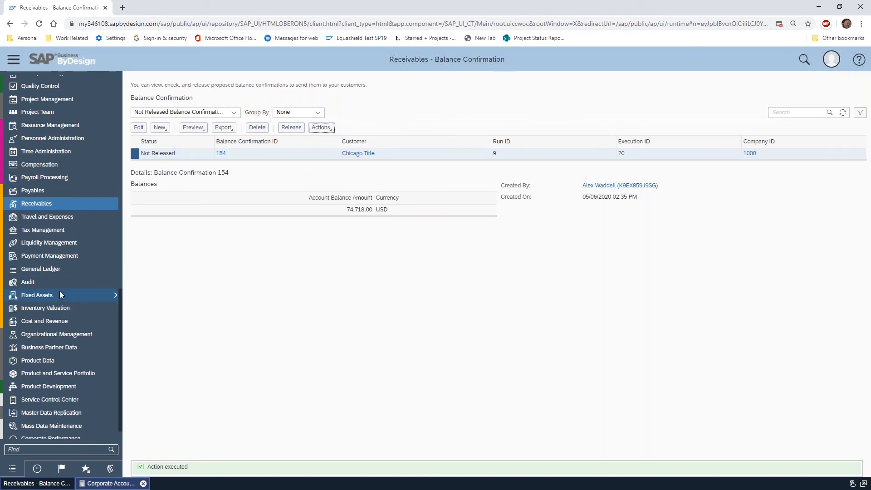
# Go to the invoice documents in Customer Invoicing and list all invoice documents
pyautogui.scroll(5, 59, 218)
pyautogui.scroll(5, 43, 244)
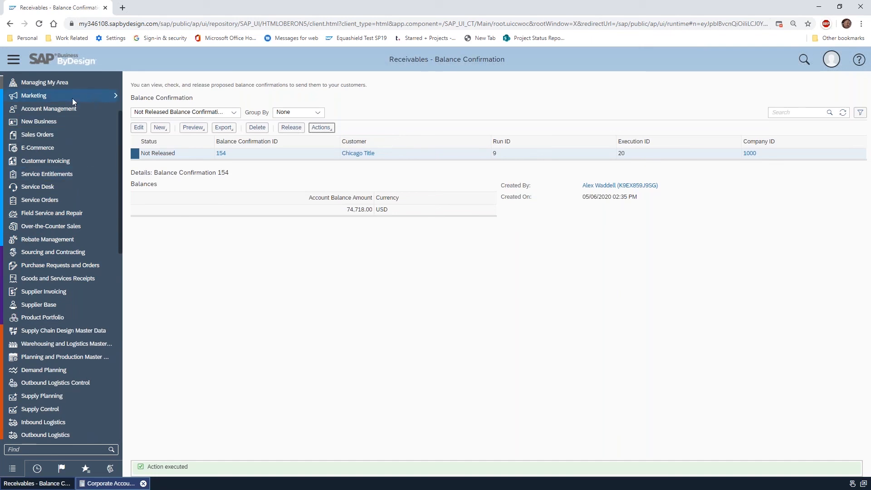
pyautogui.scroll(1, 50, 160)
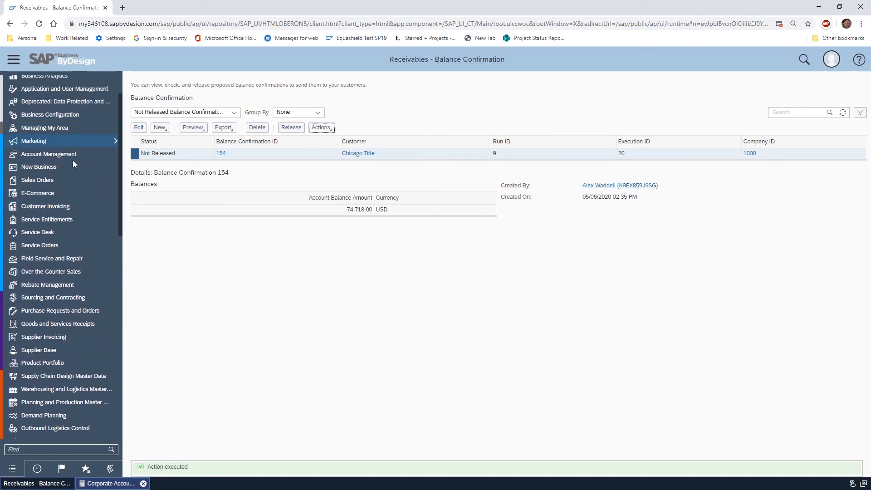
pyautogui.moveTo(76, 207)
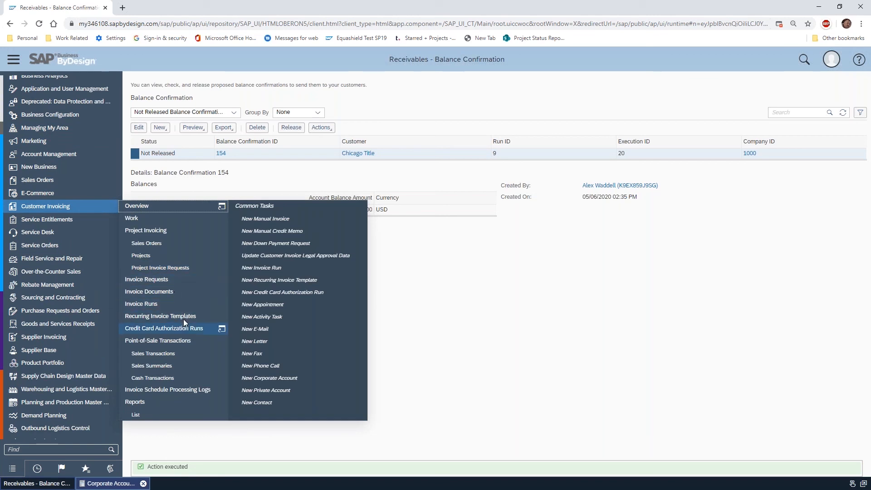
pyautogui.click(175, 293)
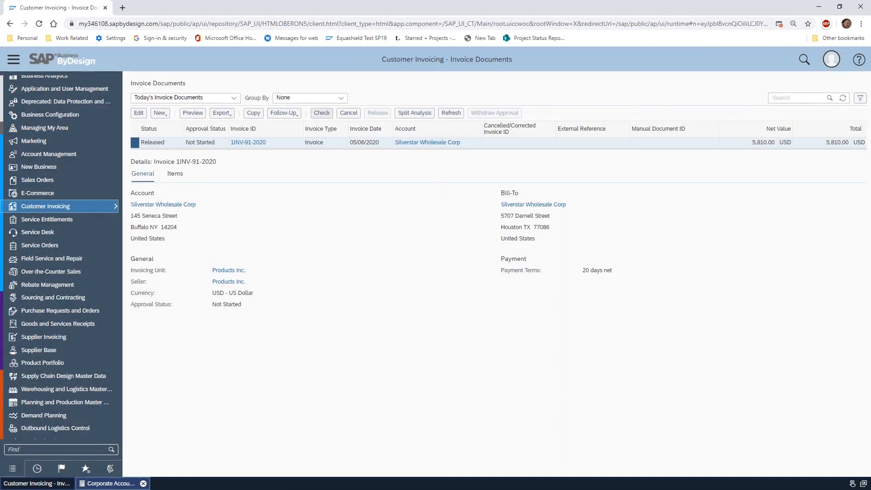
pyautogui.click(234, 98)
pyautogui.click(177, 162)
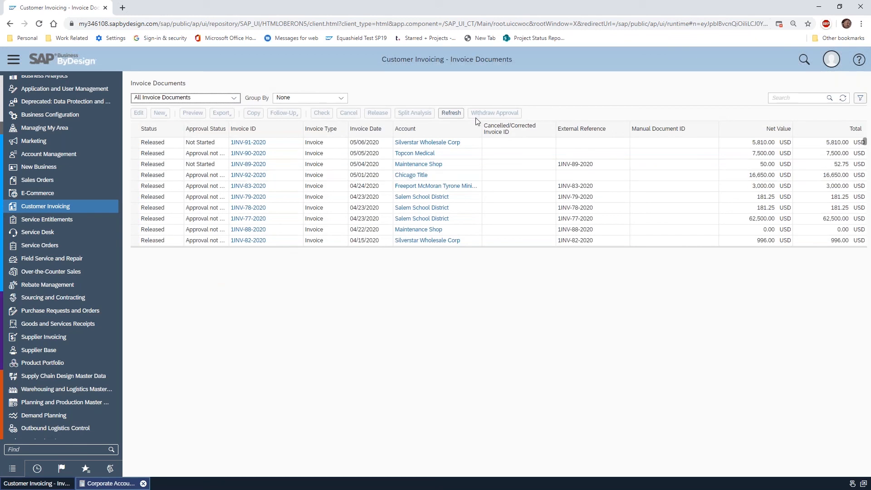
# Copy Chicago Title's 05/01/2020 invoice into a new manual invoice request and set its invoice date to 05/02/2020
pyautogui.click(289, 179)
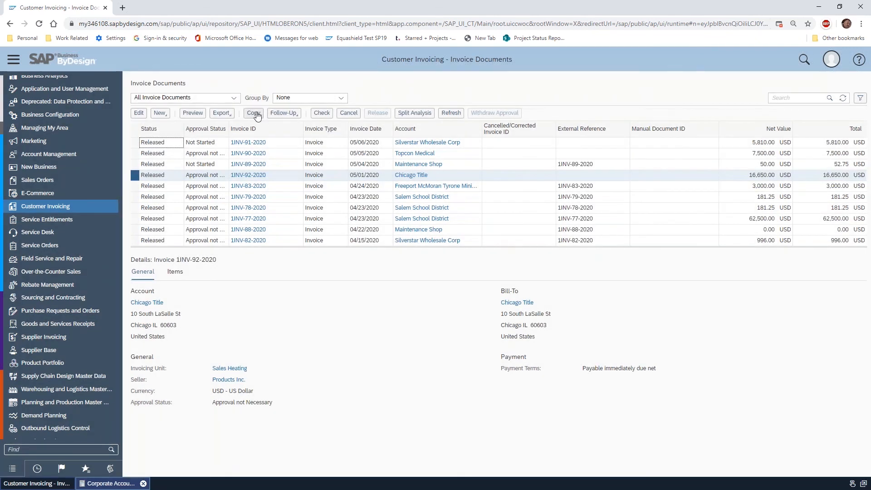
pyautogui.click(254, 113)
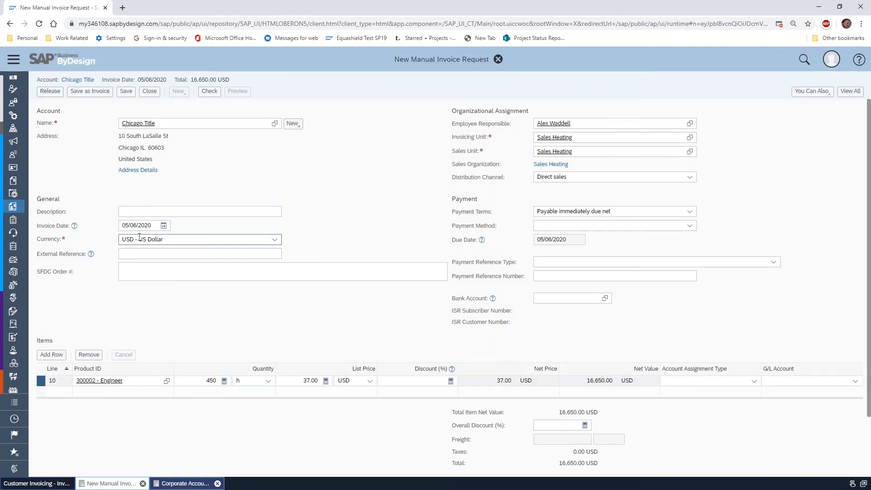
pyautogui.moveTo(154, 226); pyautogui.dragTo(91, 211)
pyautogui.write('05/02')
pyautogui.press('Tab')
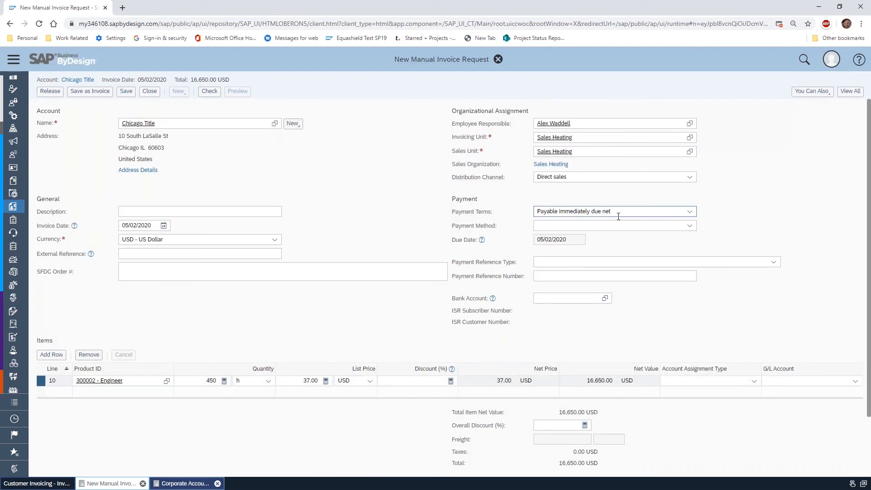
# Keep the payment terms as Payable immediately due net, then check and release the Chicago Title invoice request
pyautogui.click(690, 212)
pyautogui.click(688, 211)
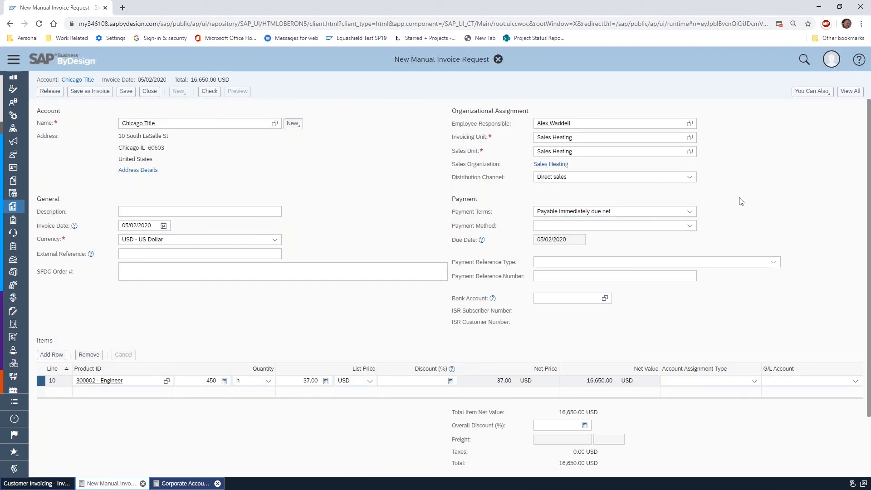
pyautogui.click(210, 91)
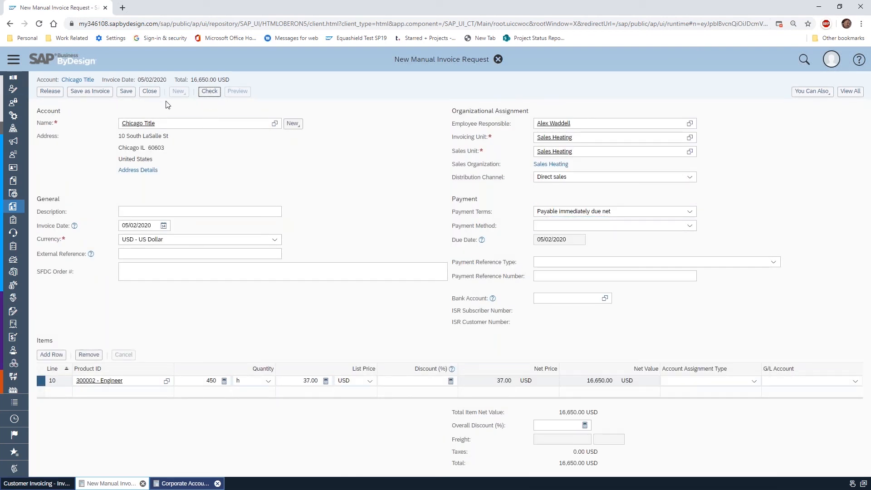
pyautogui.click(49, 92)
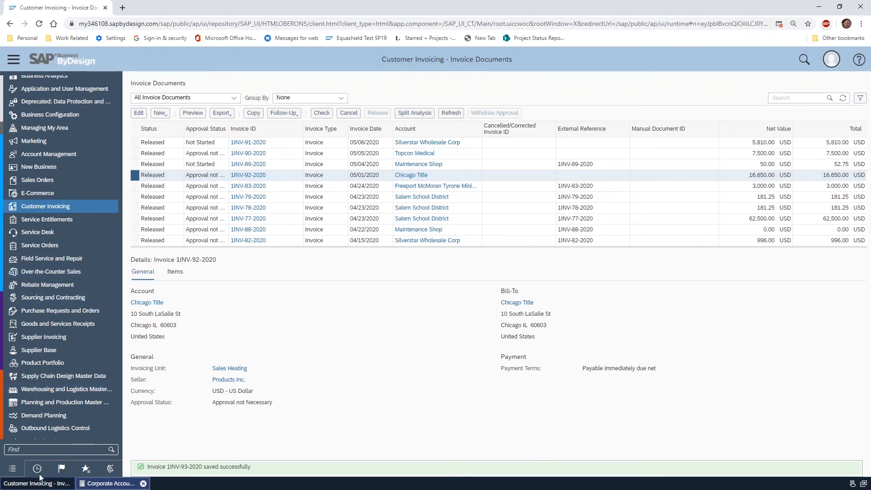
# Return to the balance confirmations in Receivables and refresh Chicago Title's balances to include the newly released invoice
pyautogui.scroll(-10, 66, 233)
pyautogui.scroll(-3, 73, 150)
pyautogui.moveTo(76, 197)
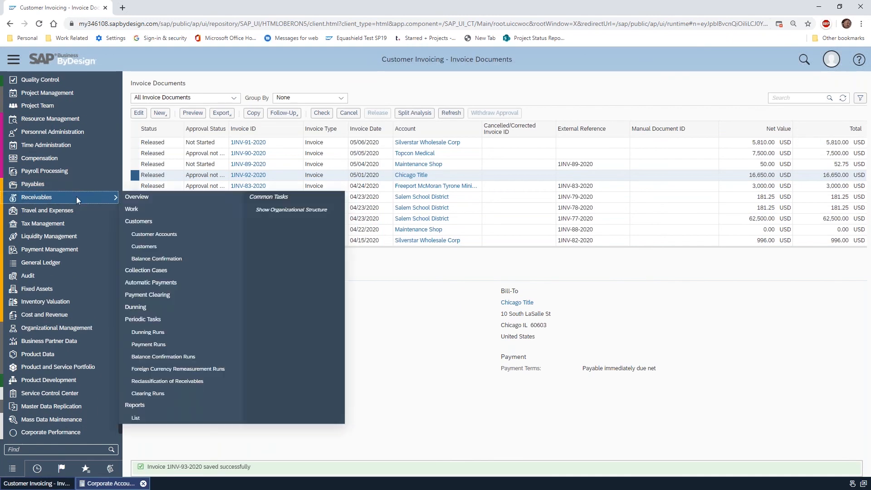
pyautogui.click(187, 256)
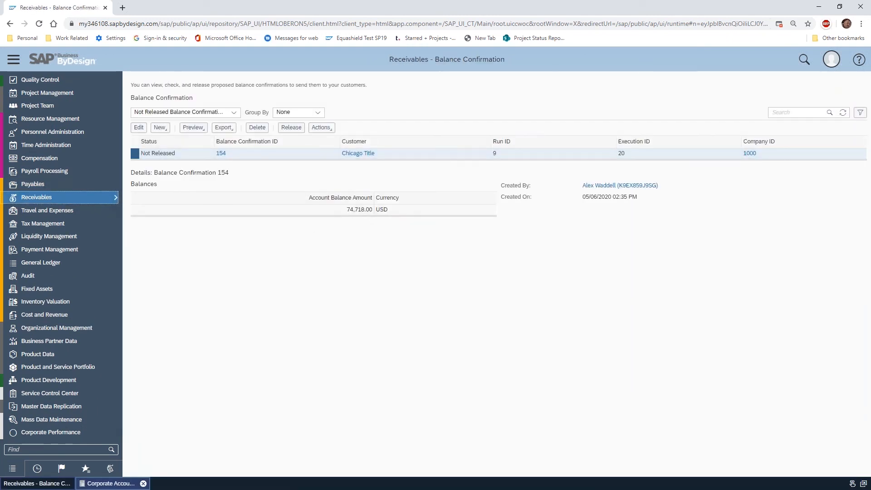
pyautogui.click(322, 128)
pyautogui.click(343, 154)
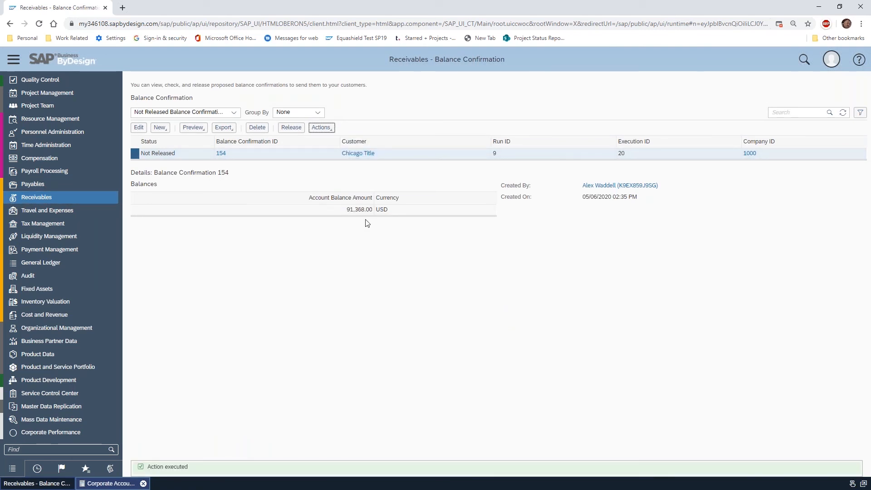
# Preview the printout of Chicago Title's balance confirmation, check its open items, and close the preview
pyautogui.click(203, 129)
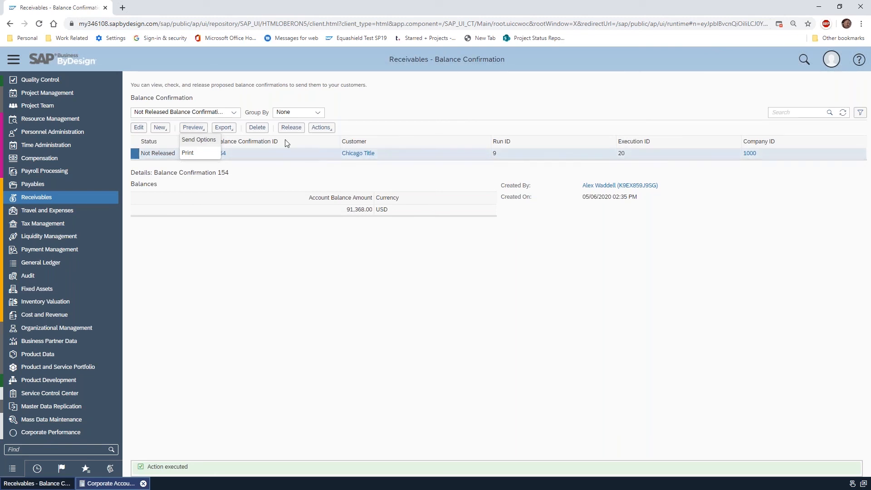
pyautogui.click(320, 128)
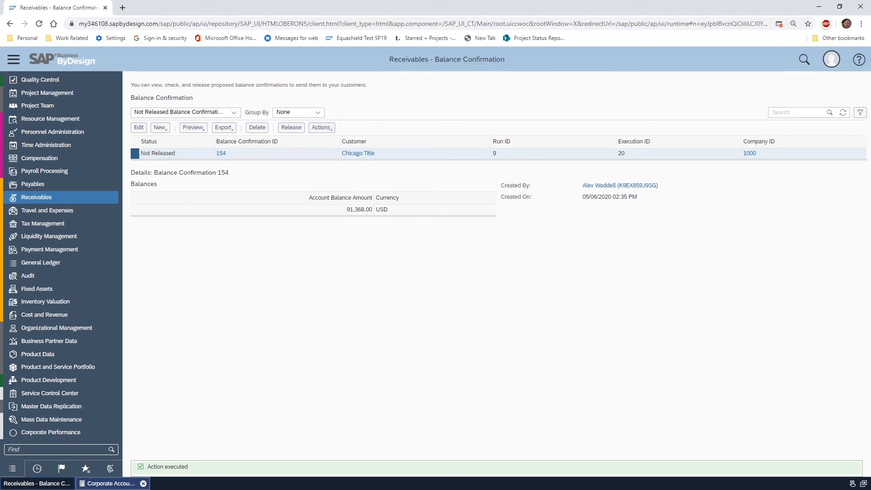
pyautogui.click(197, 129)
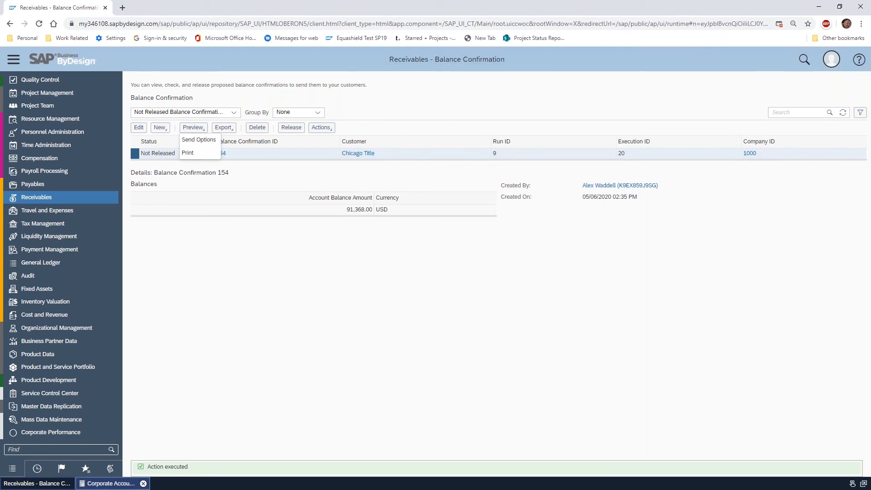
pyautogui.click(197, 154)
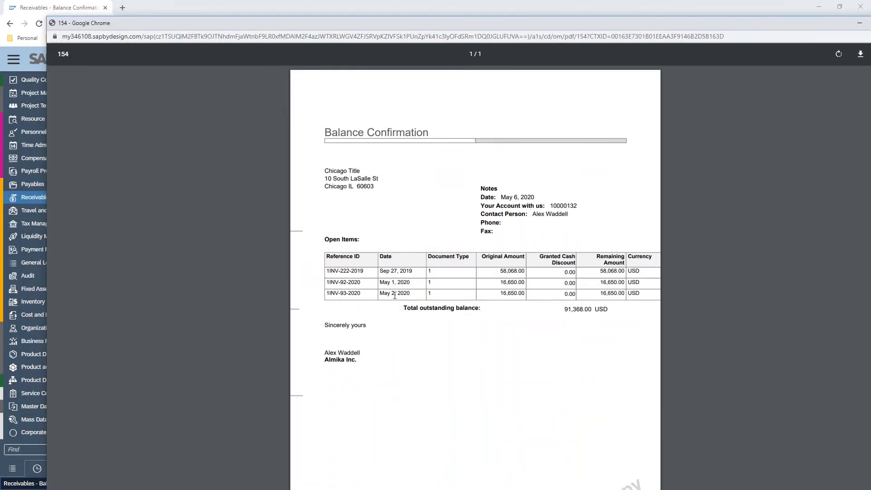
pyautogui.moveTo(626, 24); pyautogui.dragTo(573, 23)
pyautogui.click(856, 22)
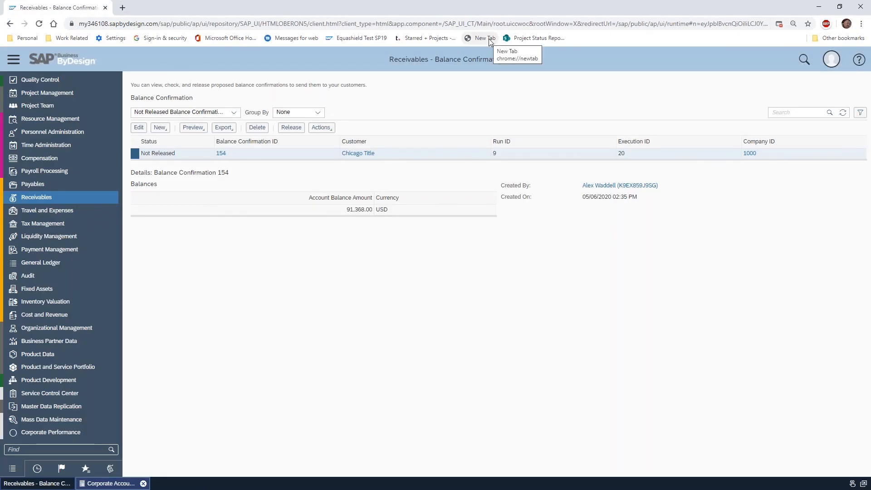